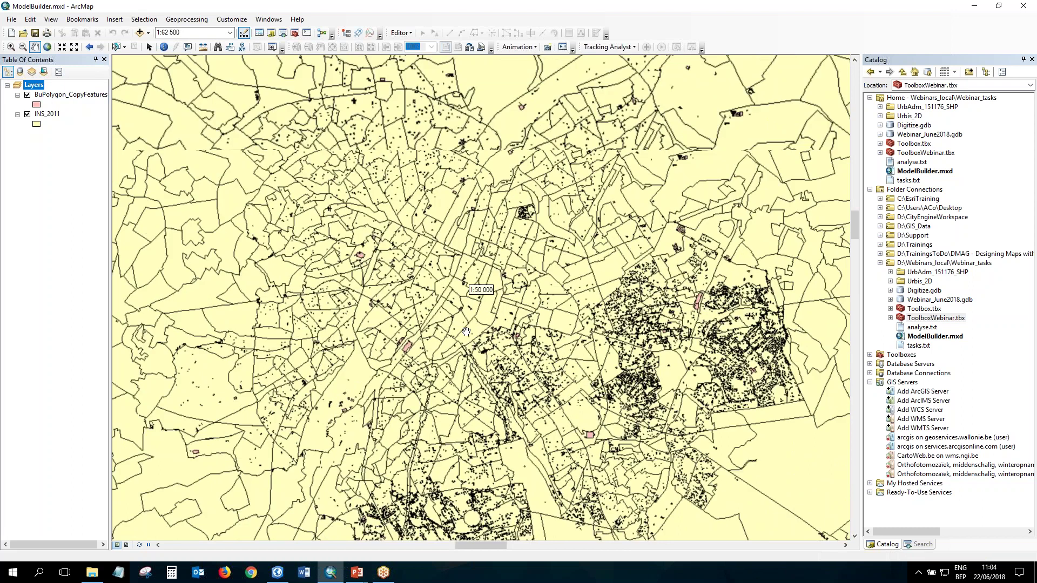
{"action": "scroll", "coordinate": [466, 332], "scroll_direction": "down", "scroll_amount": 2}
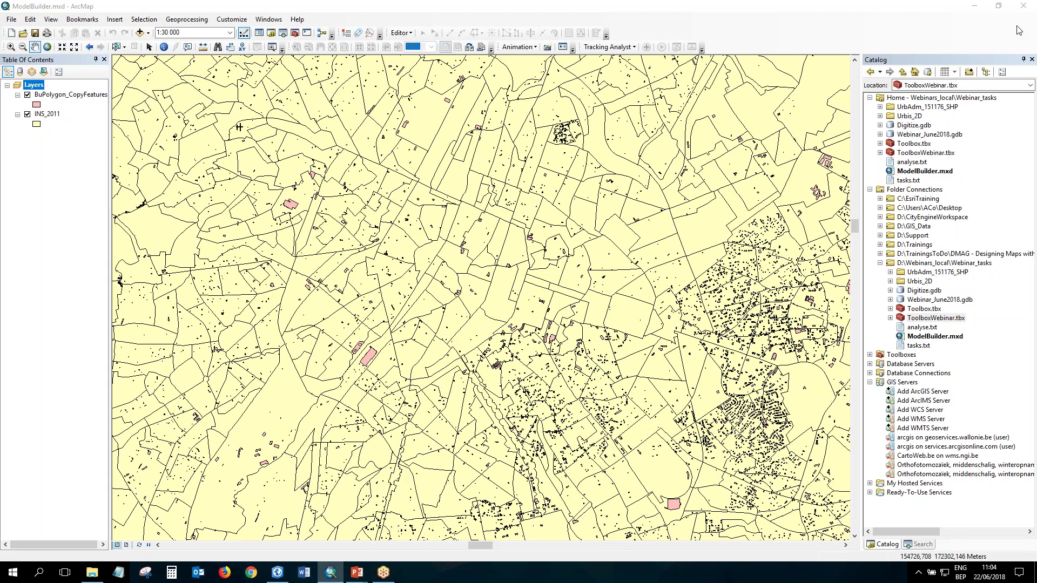
{"action": "left_click_drag", "start_coordinate": [239, 127], "coordinate": [208, 98]}
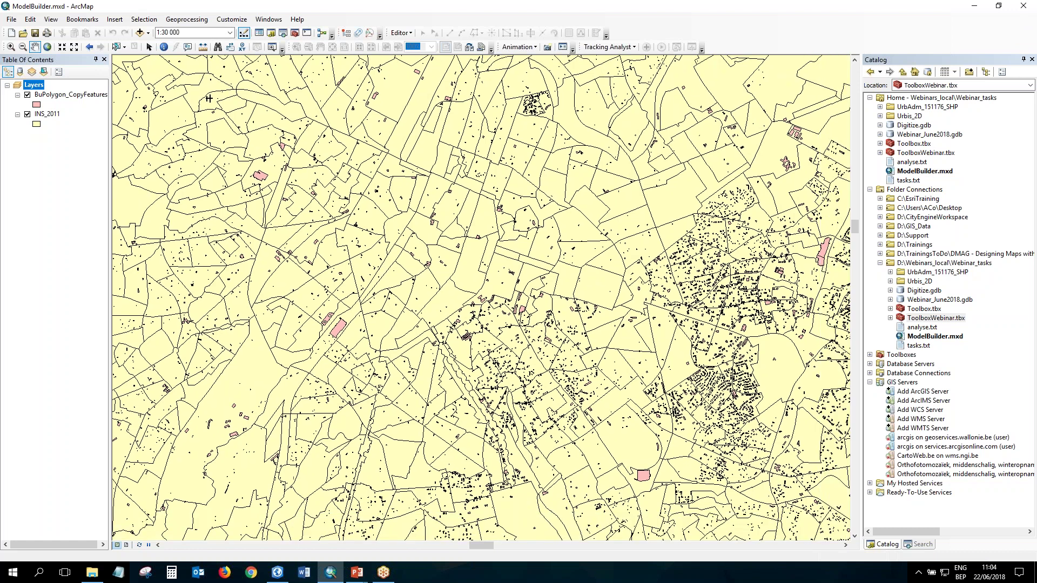
{"action": "left_click_drag", "start_coordinate": [439, 277], "coordinate": [359, 335]}
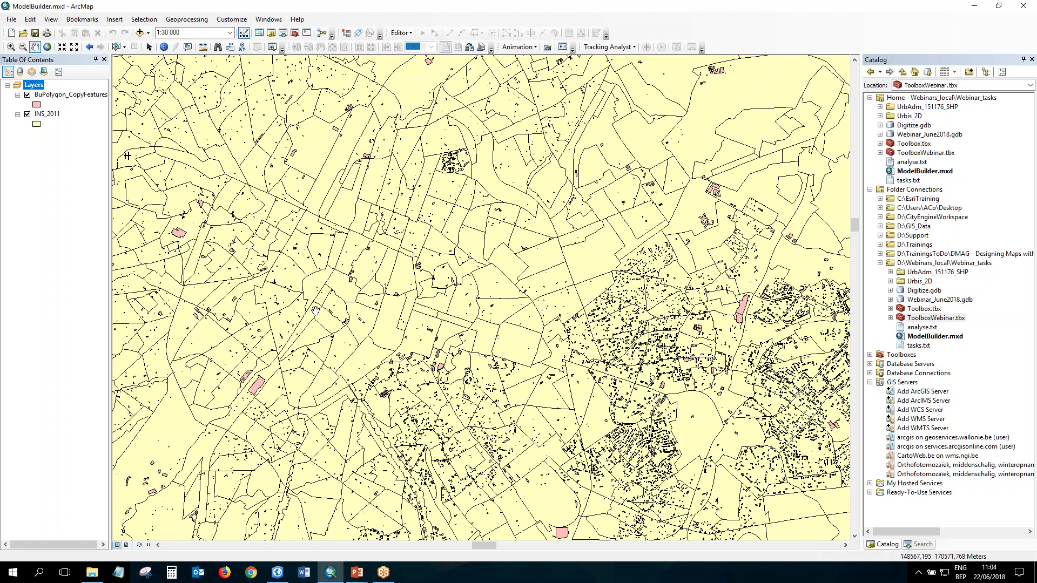
{"action": "left_click_drag", "start_coordinate": [289, 241], "coordinate": [270, 324]}
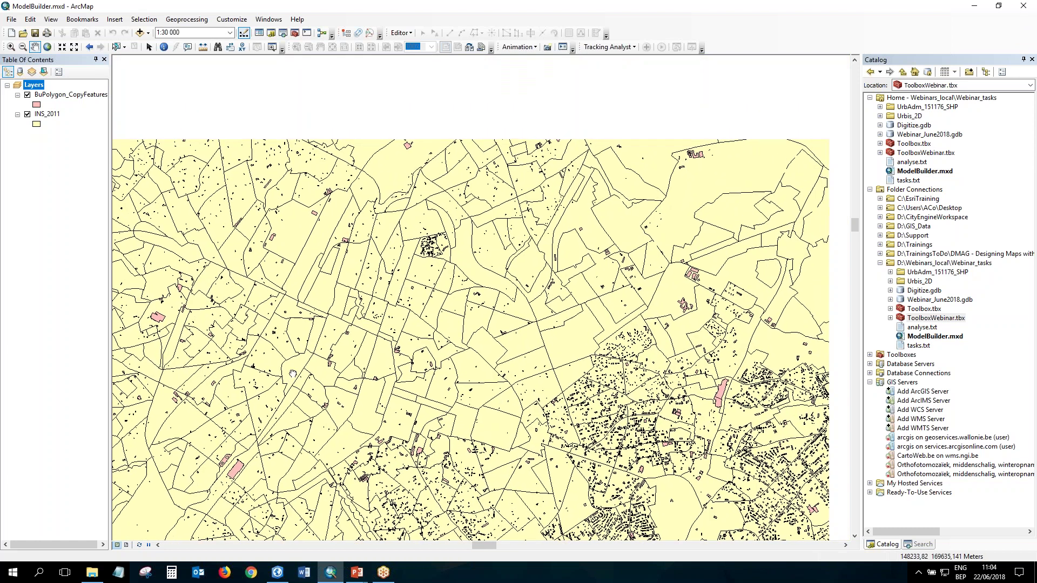
{"action": "left_click_drag", "start_coordinate": [294, 368], "coordinate": [380, 299]}
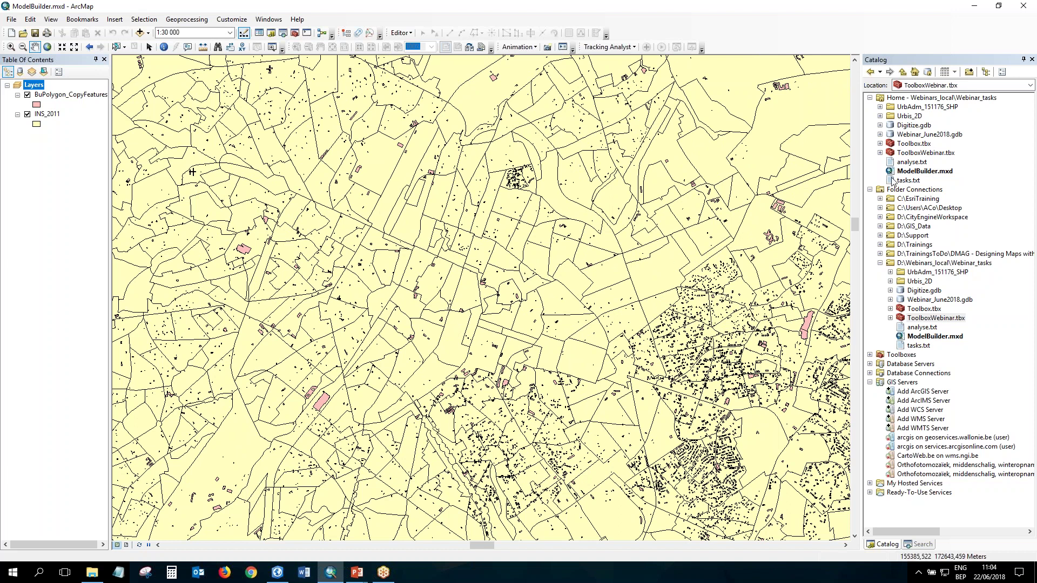
- Open the Extract_buildings_BRU model from ToolboxWebinar.tbx for editing
{"action": "left_click", "coordinate": [880, 153]}
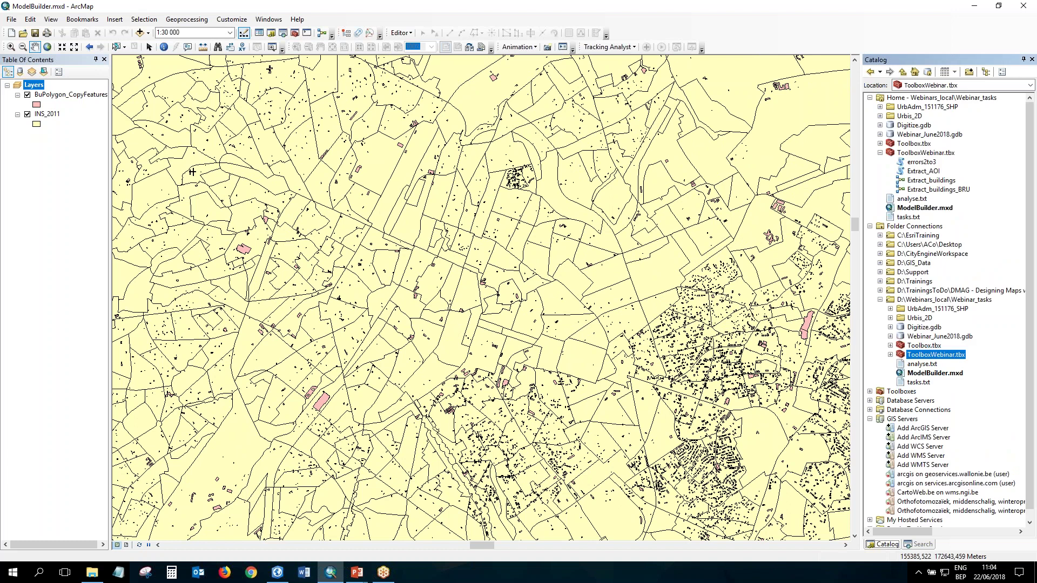
{"action": "left_click", "coordinate": [935, 191]}
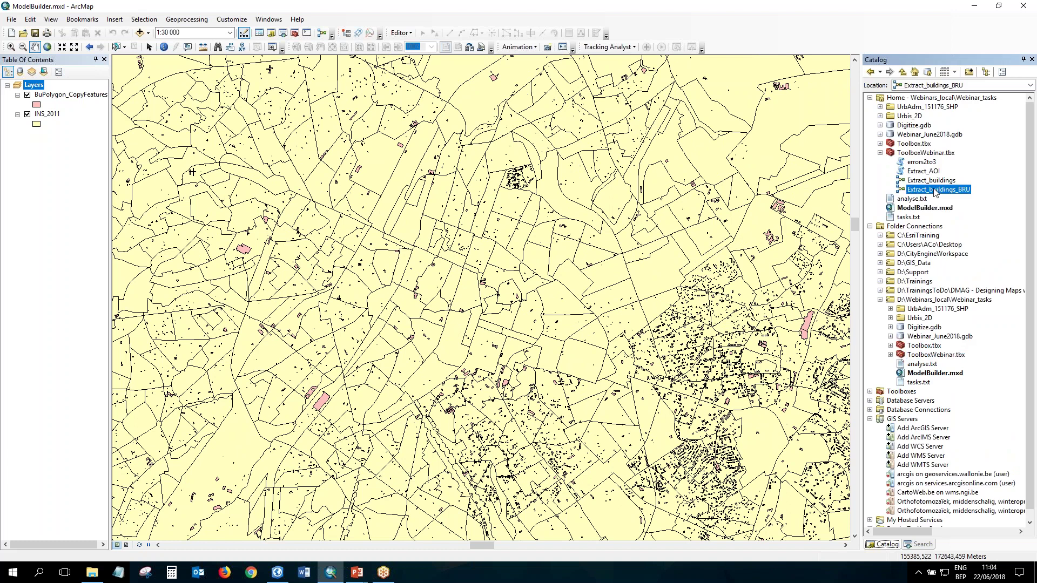
{"action": "right_click", "coordinate": [935, 191]}
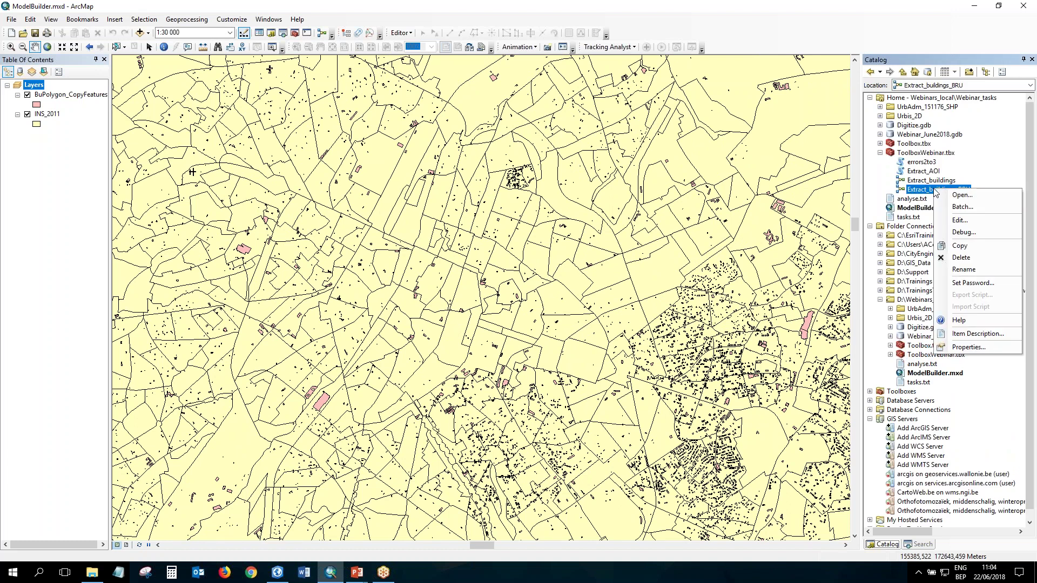
{"action": "left_click", "coordinate": [959, 221]}
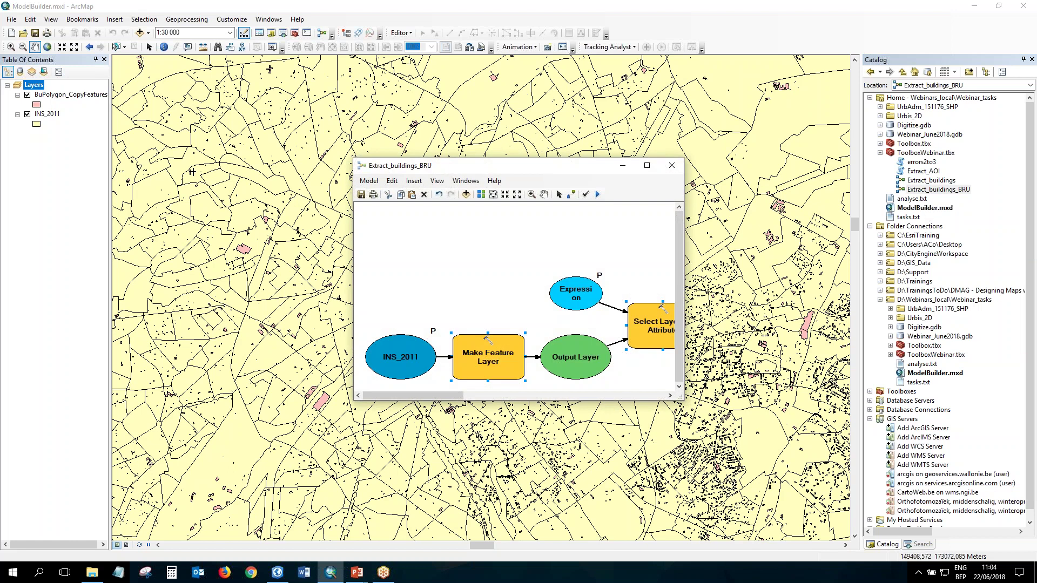
- Enlarge and reposition the Extract_buildings_BRU model window and fit the whole diagram inside it
{"action": "left_click_drag", "start_coordinate": [395, 171], "coordinate": [159, 182]}
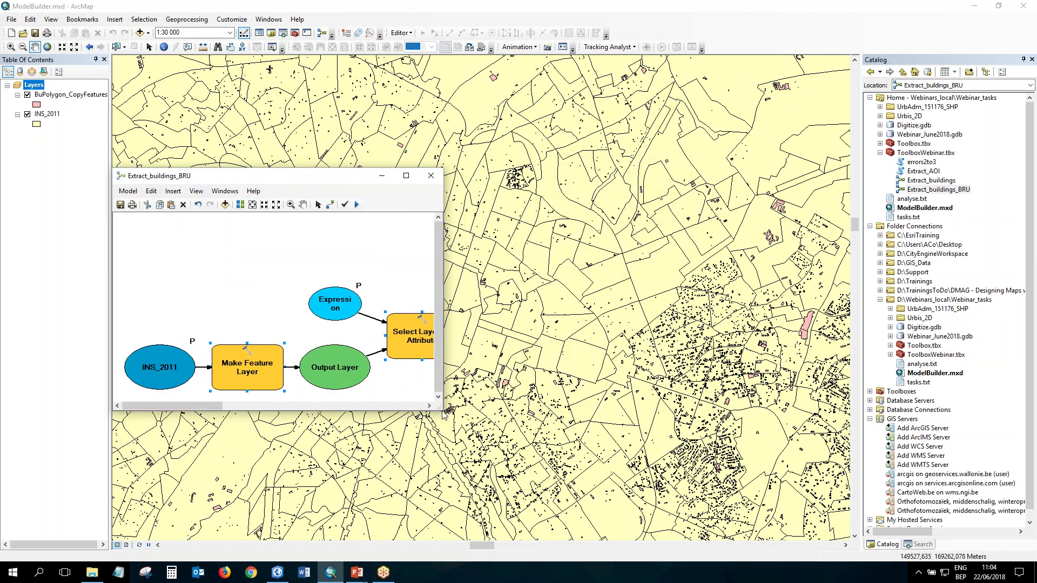
{"action": "left_click_drag", "start_coordinate": [442, 410], "coordinate": [988, 559]}
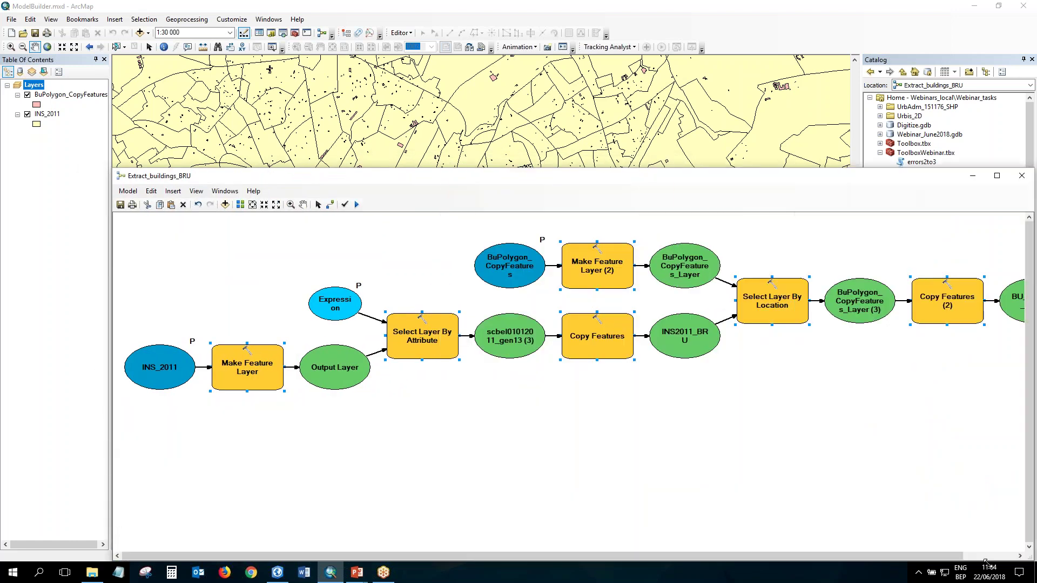
{"action": "left_click_drag", "start_coordinate": [513, 185], "coordinate": [431, 77]}
{"action": "left_click", "coordinate": [170, 99]}
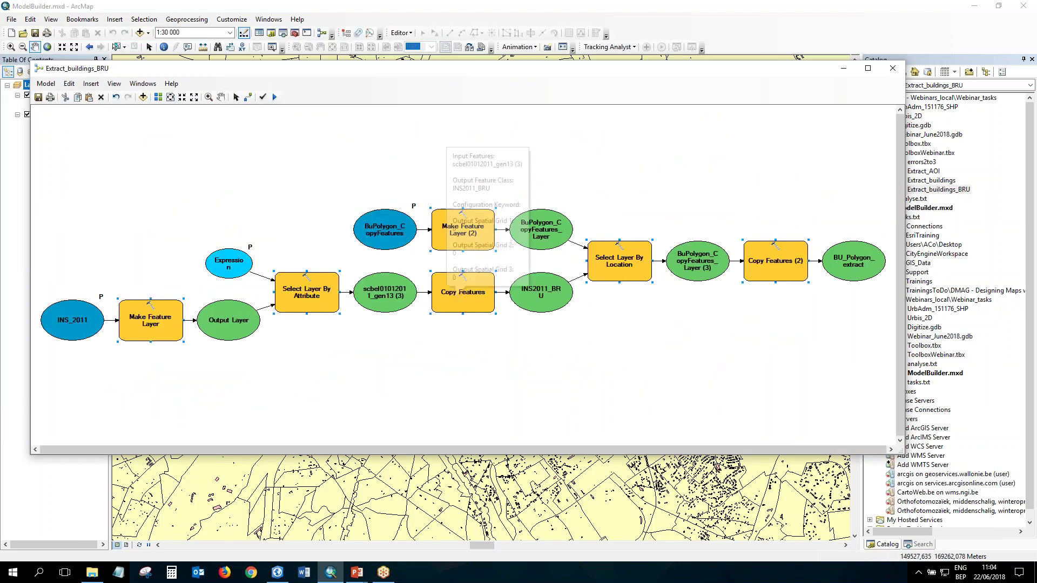
- Review the model's workflow through to the BU_Polygon_extract output, and close the model without saving changes
{"action": "left_click", "coordinate": [318, 336]}
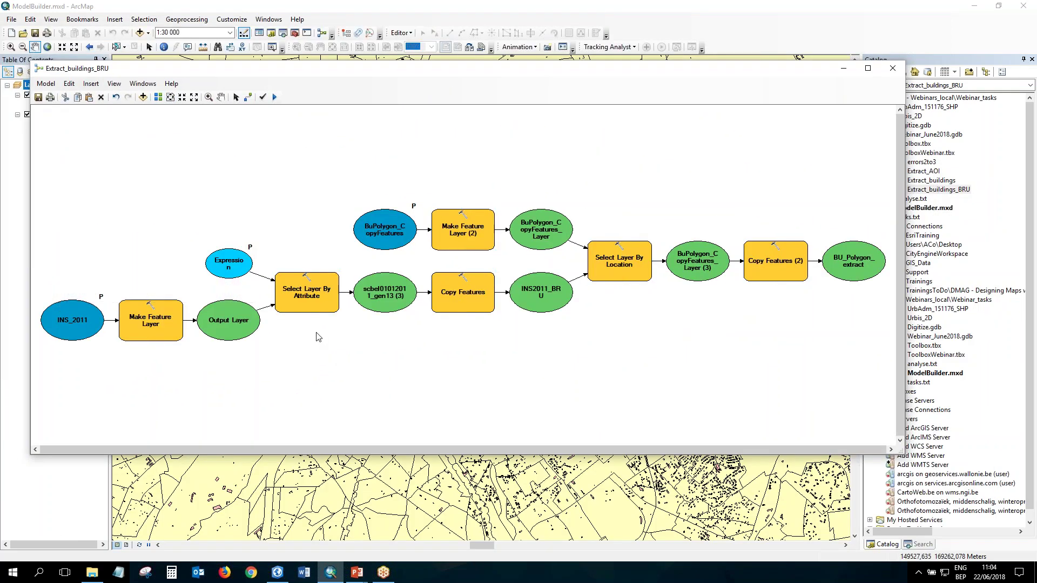
{"action": "mouse_move", "coordinate": [308, 301]}
{"action": "left_click_drag", "start_coordinate": [696, 73], "coordinate": [720, 184]}
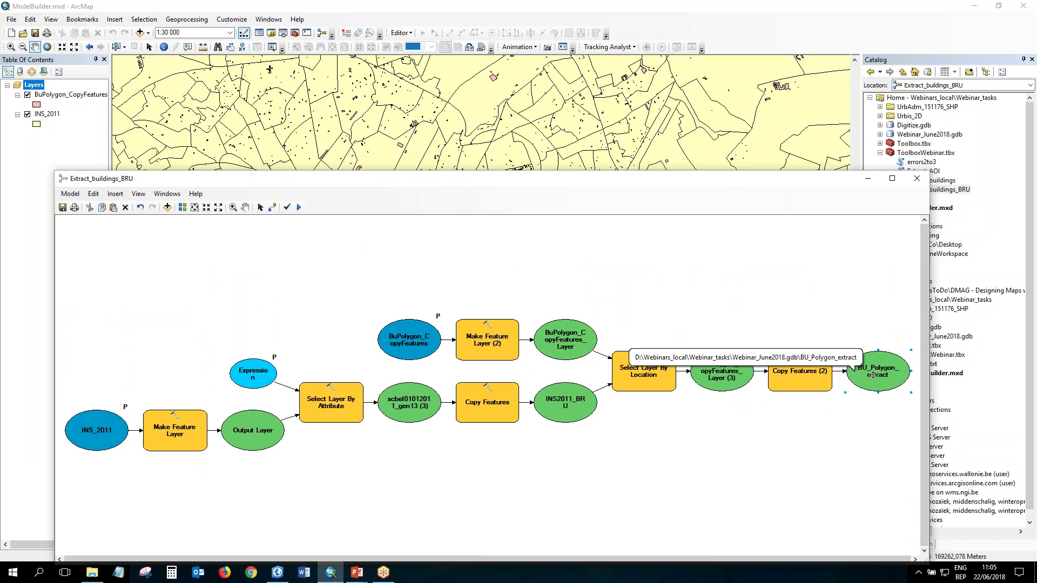
{"action": "left_click_drag", "start_coordinate": [676, 178], "coordinate": [686, 190]}
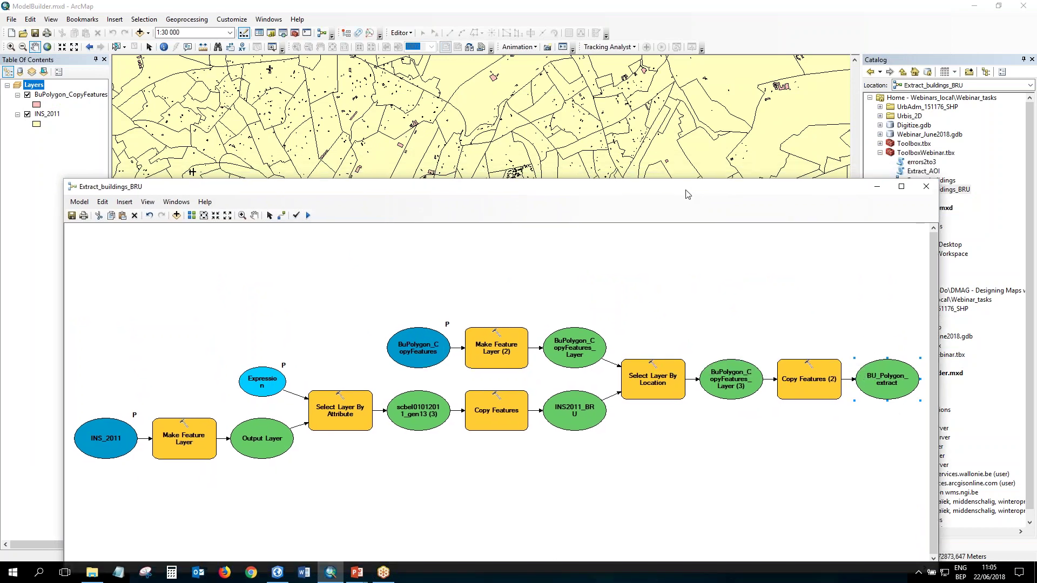
{"action": "left_click", "coordinate": [927, 191]}
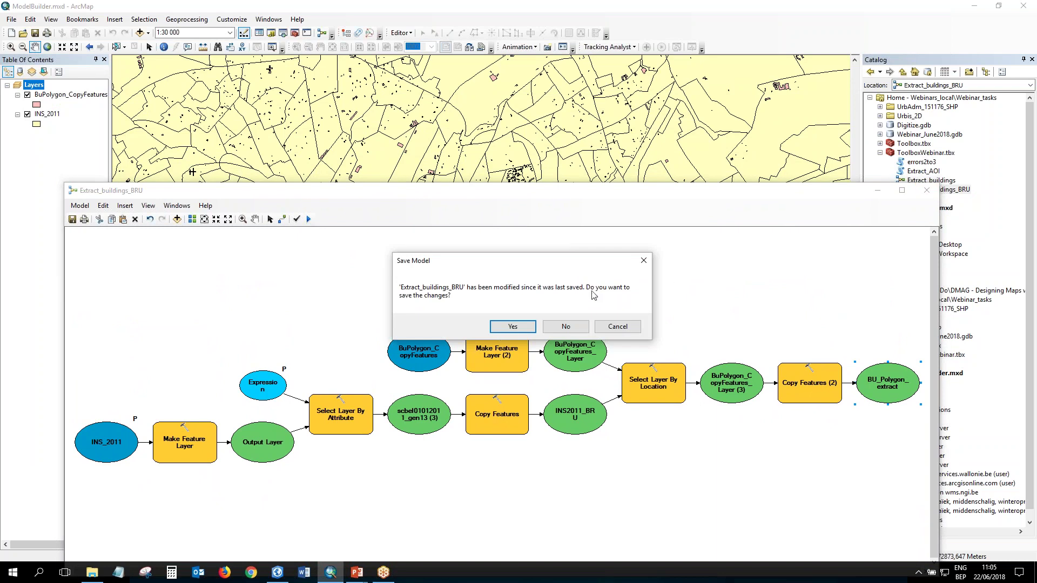
{"action": "left_click", "coordinate": [566, 326]}
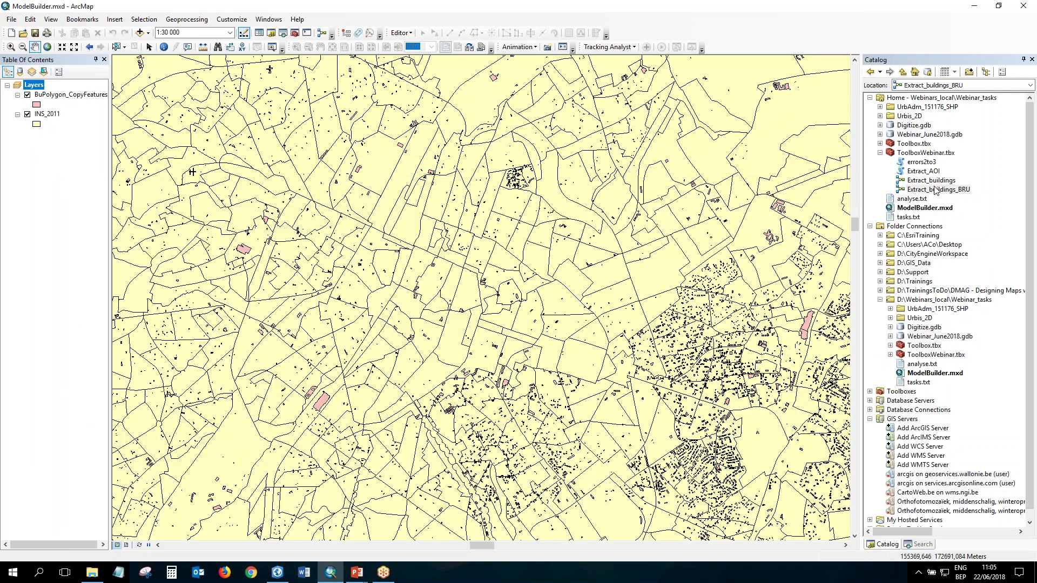
- Run the Extract_buildings_BRU model as a tool with its preset parameters and dismiss the completed run's report
{"action": "left_click", "coordinate": [935, 190]}
{"action": "right_click", "coordinate": [936, 192]}
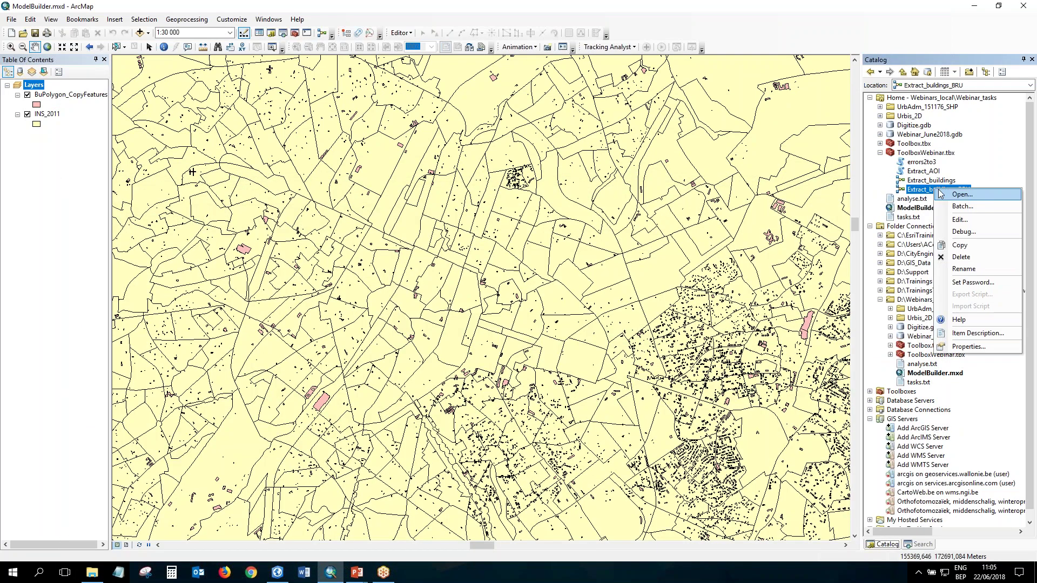
{"action": "left_click", "coordinate": [962, 195]}
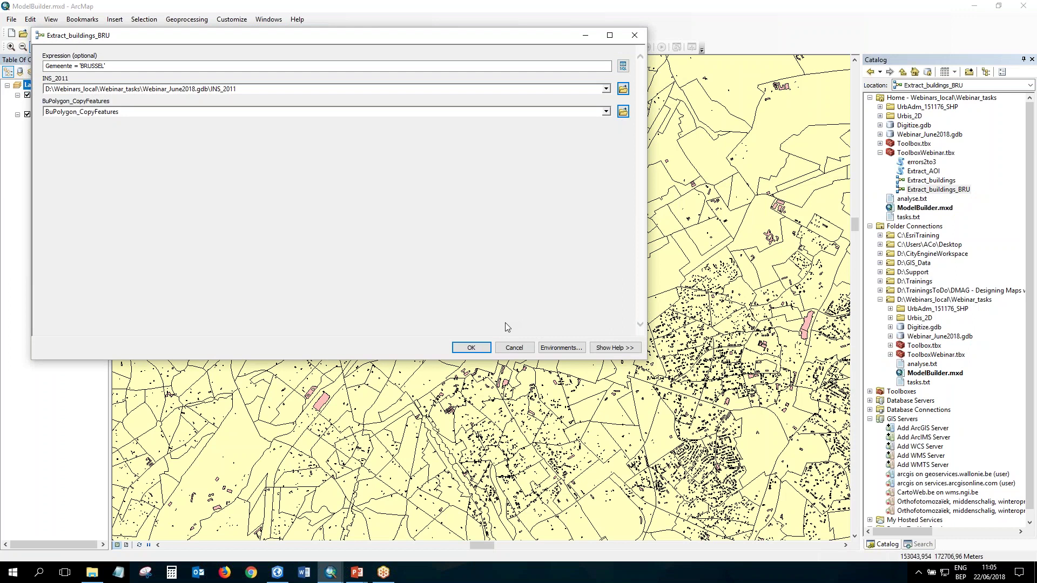
{"action": "left_click", "coordinate": [471, 347]}
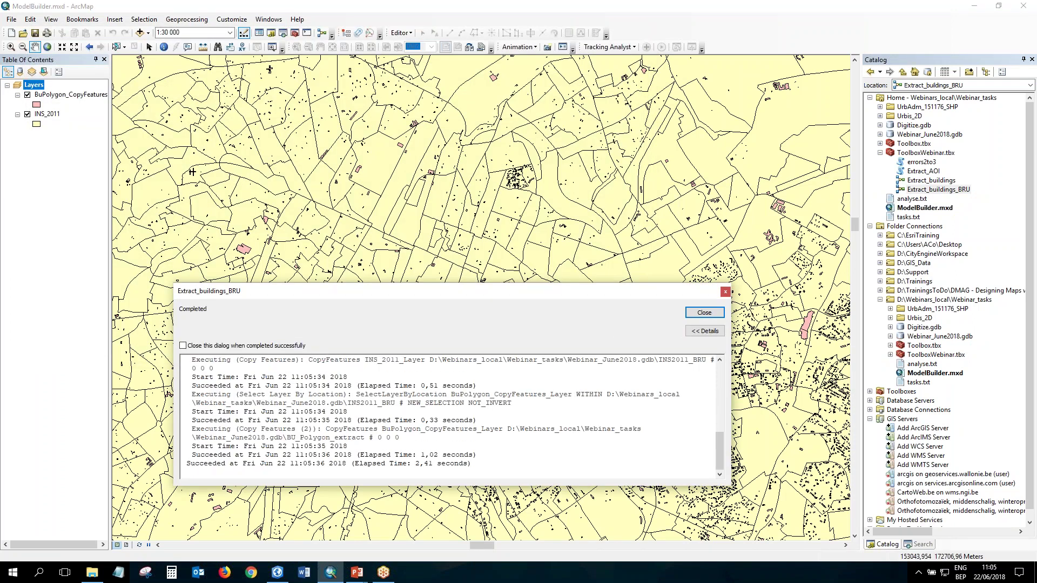
{"action": "left_click", "coordinate": [706, 313]}
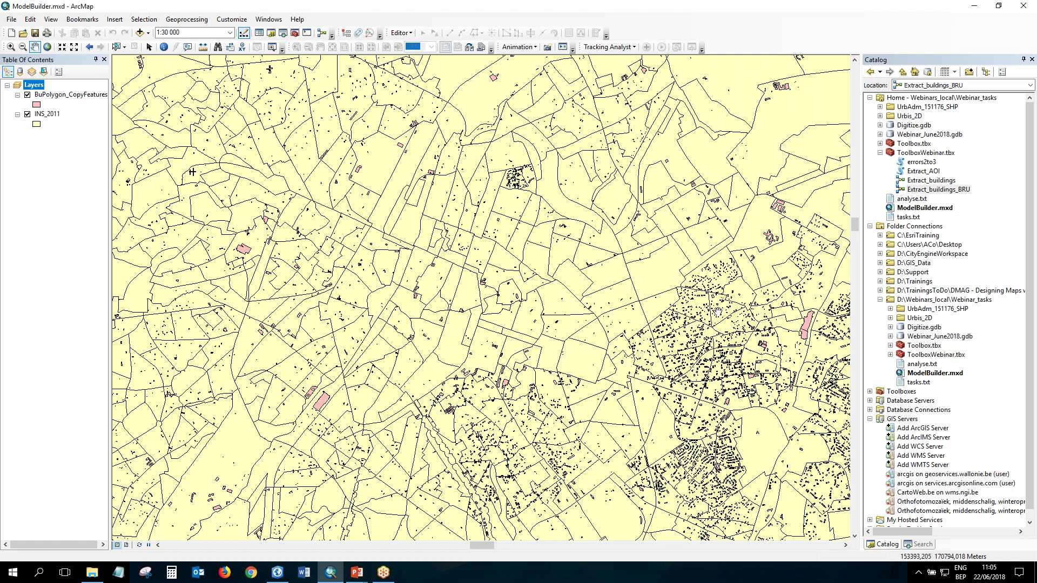
- Add the BU_Polygon_extract feature class from Webinar_June2018.gdb to the map
{"action": "left_click", "coordinate": [881, 134]}
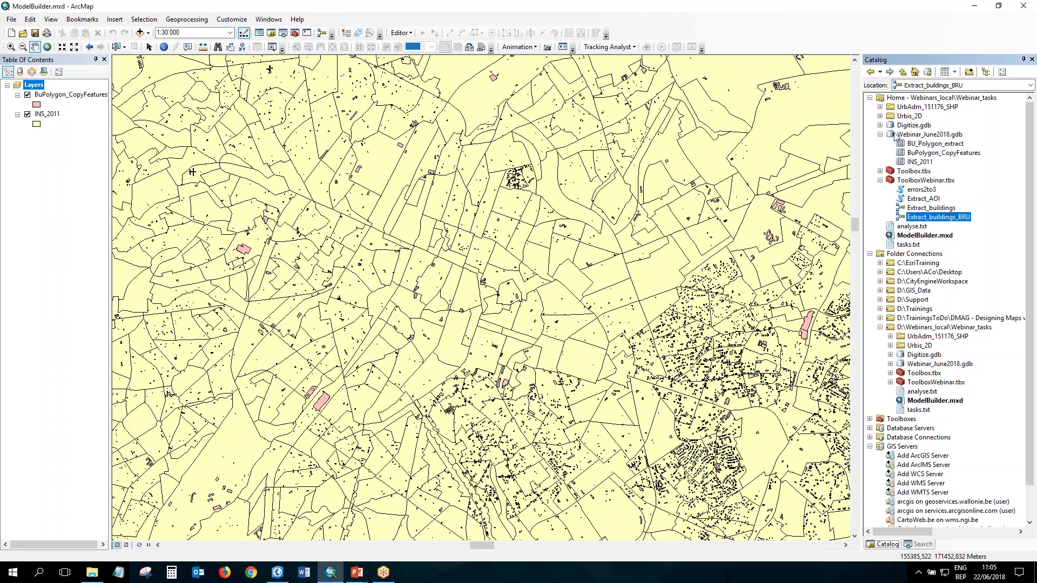
{"action": "left_click", "coordinate": [946, 153]}
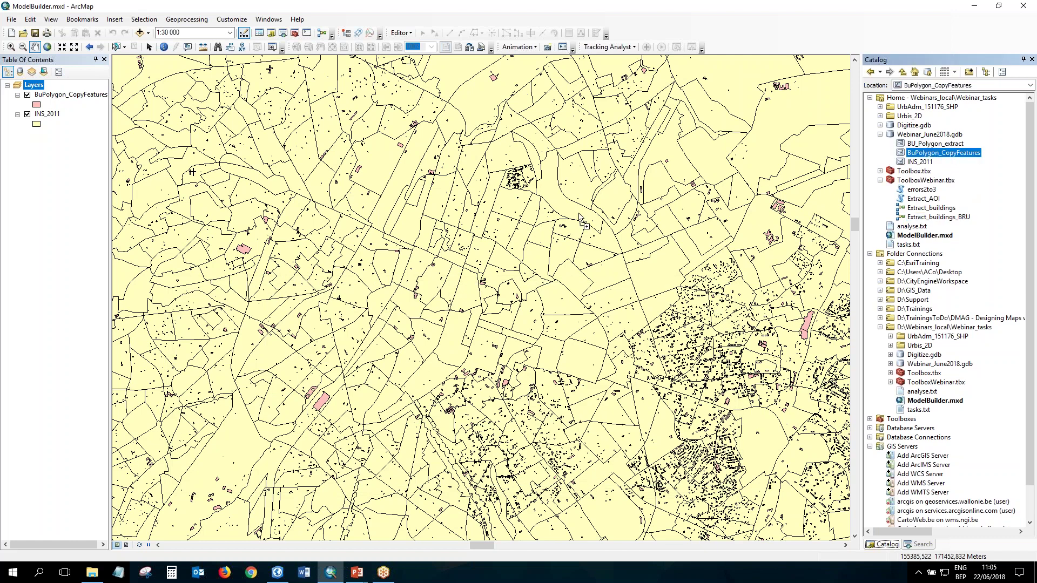
{"action": "left_click_drag", "start_coordinate": [579, 216], "coordinate": [955, 149]}
{"action": "left_click", "coordinate": [957, 145]}
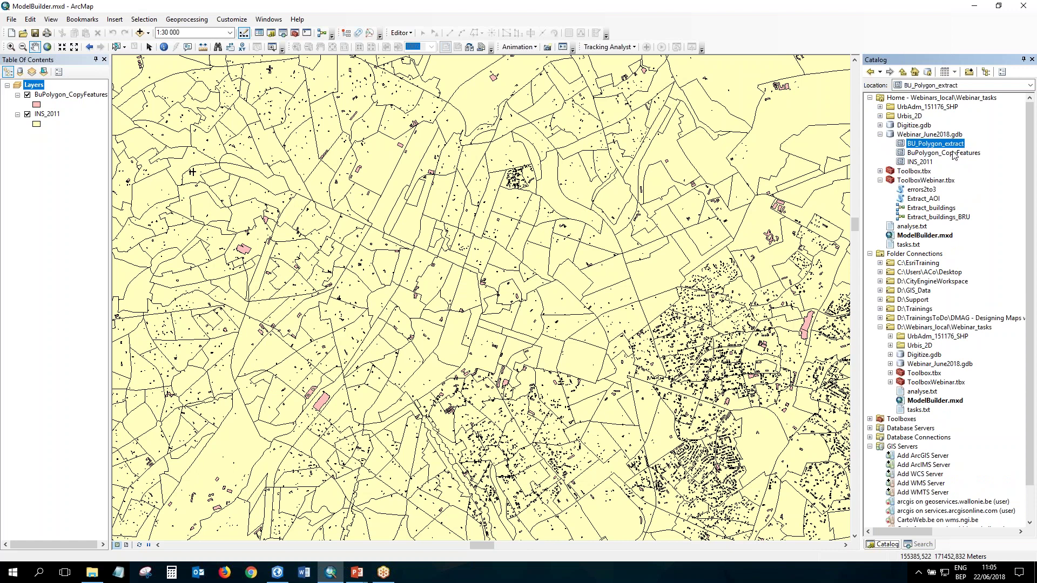
{"action": "left_click_drag", "start_coordinate": [605, 217], "coordinate": [604, 216]}
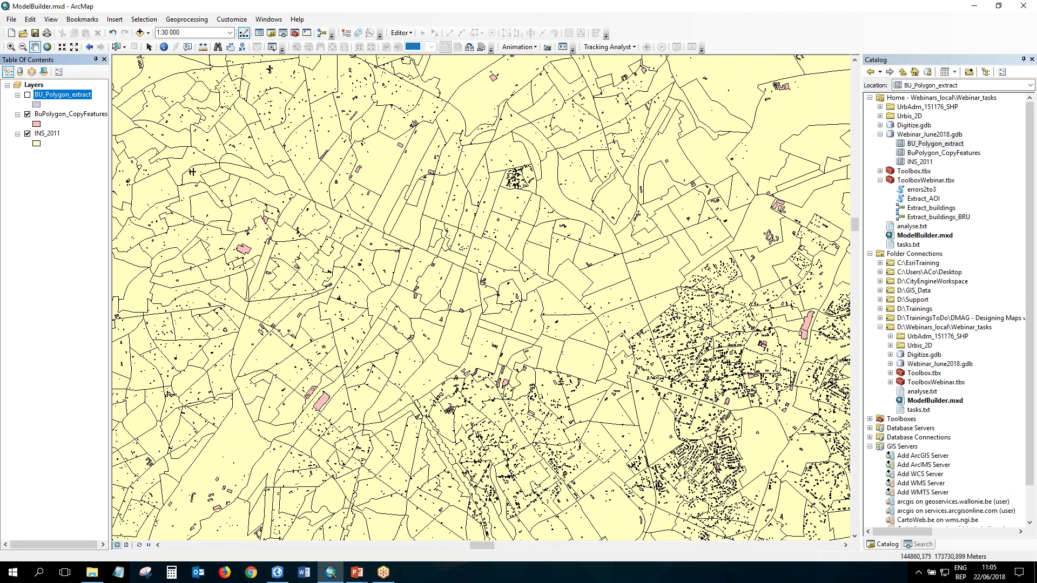
- Show the BU_Polygon_extract layer, hide BuPolygon_CopyFeatures, and inspect the extracted buildings on the map
{"action": "left_click", "coordinate": [27, 94]}
{"action": "left_click", "coordinate": [27, 114]}
{"action": "scroll", "coordinate": [423, 314], "scroll_direction": "up", "scroll_amount": 3}
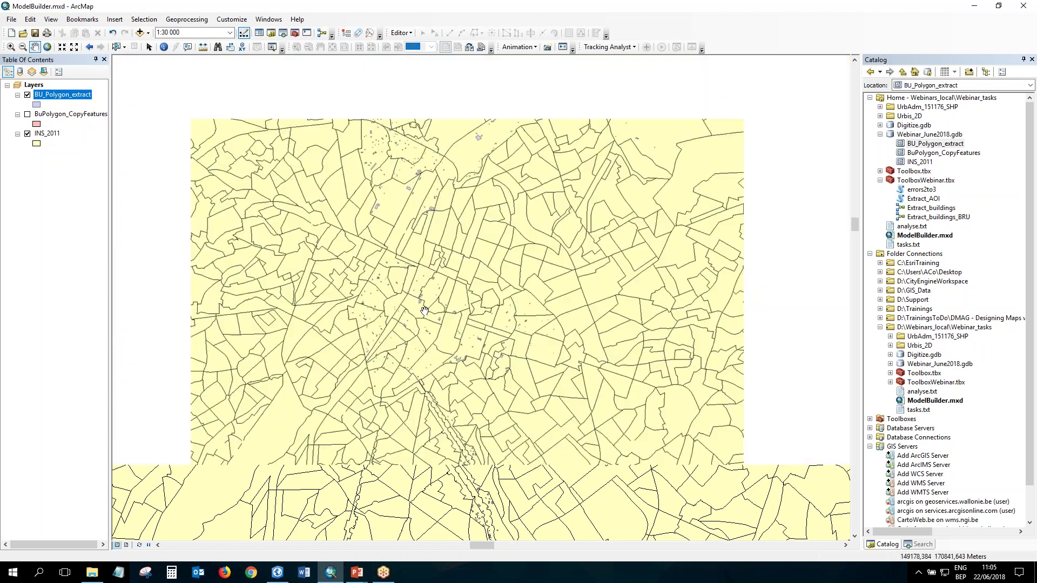
{"action": "scroll", "coordinate": [422, 314], "scroll_direction": "up", "scroll_amount": 3}
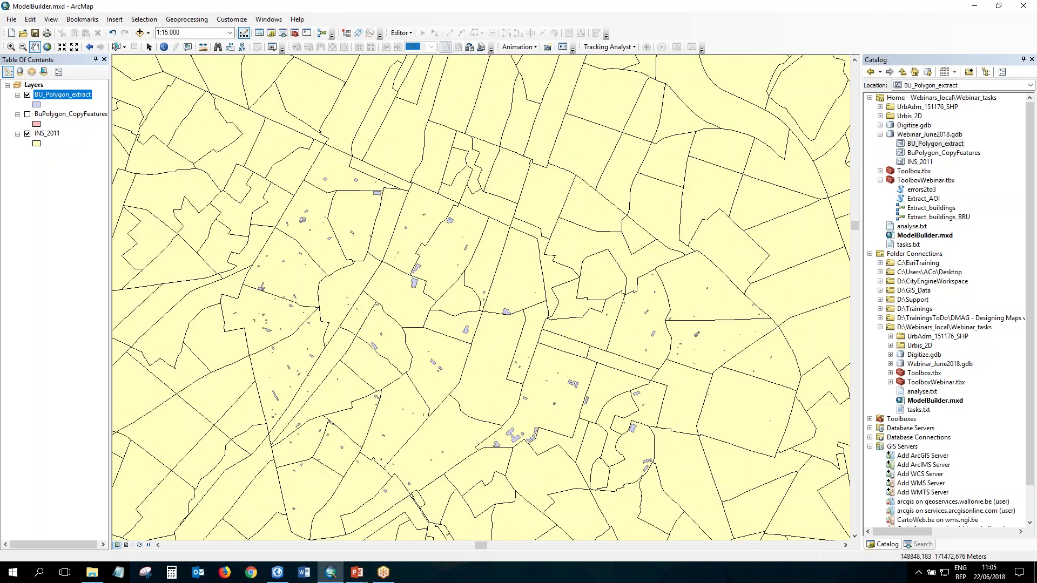
{"action": "scroll", "coordinate": [420, 345], "scroll_direction": "down", "scroll_amount": 4}
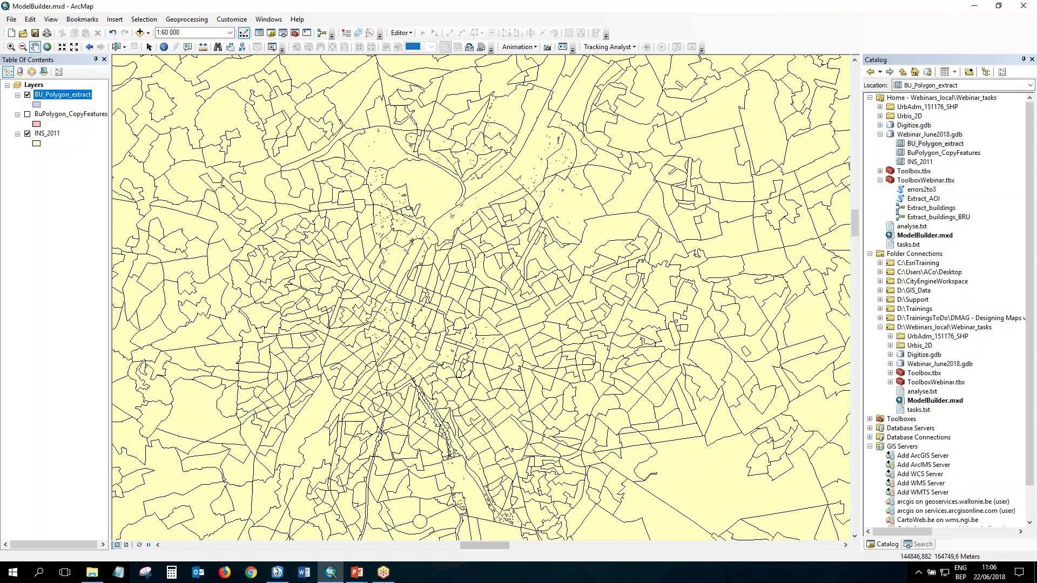
- Switch to the Urbis_2D project in ArcGIS Pro and open the Extract_buildings model from ToolboxWebinar.tbx for editing
{"action": "mouse_move", "coordinate": [277, 570]}
{"action": "left_click", "coordinate": [287, 545]}
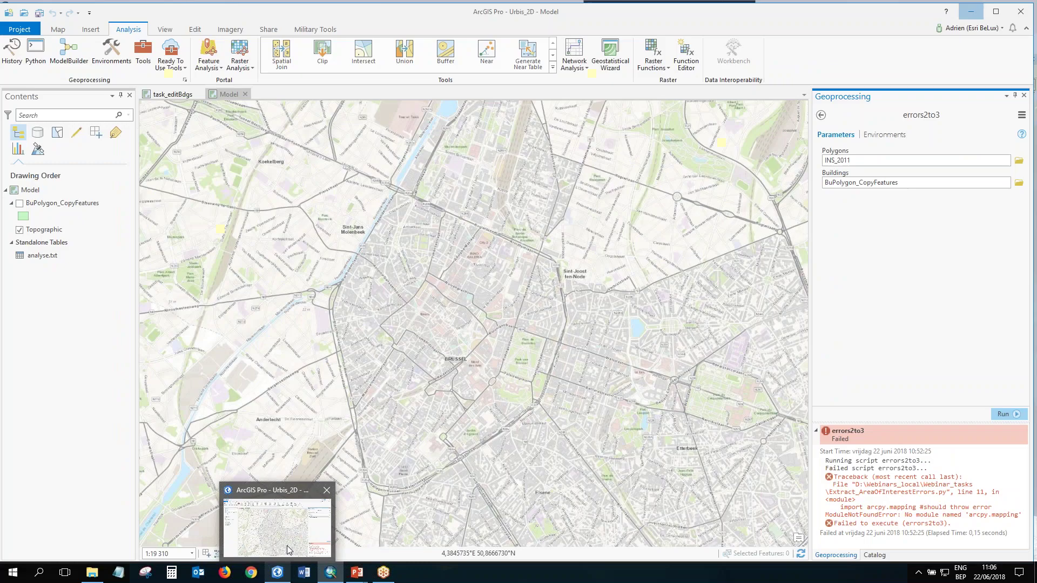
{"action": "left_click", "coordinate": [817, 433]}
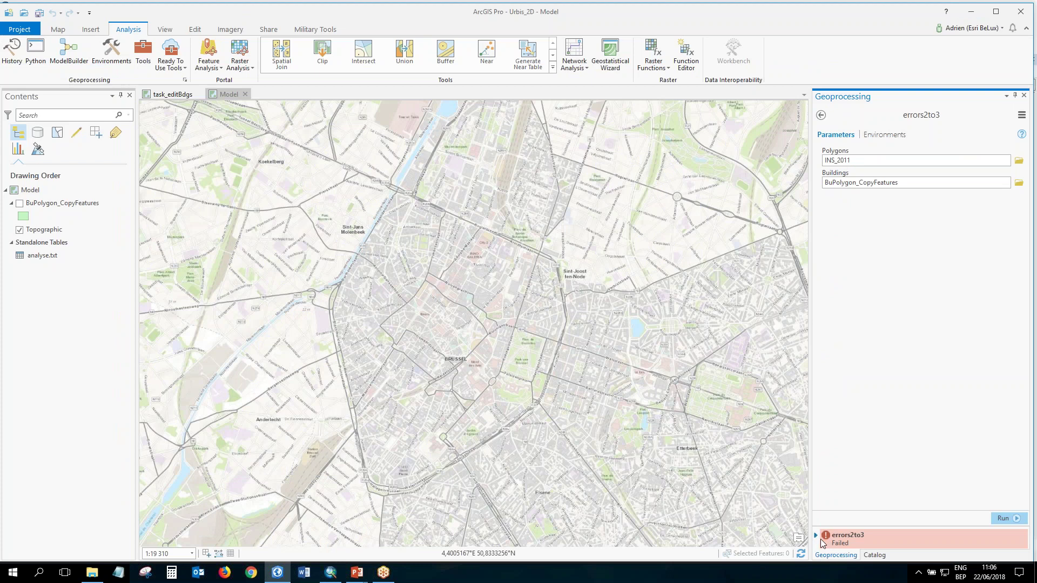
{"action": "left_click", "coordinate": [874, 555]}
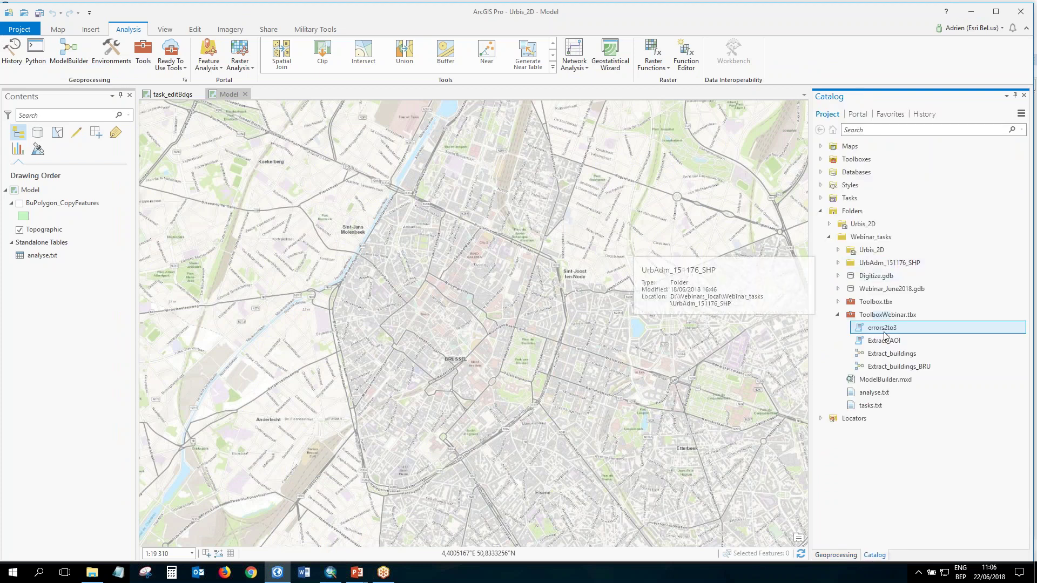
{"action": "right_click", "coordinate": [901, 357]}
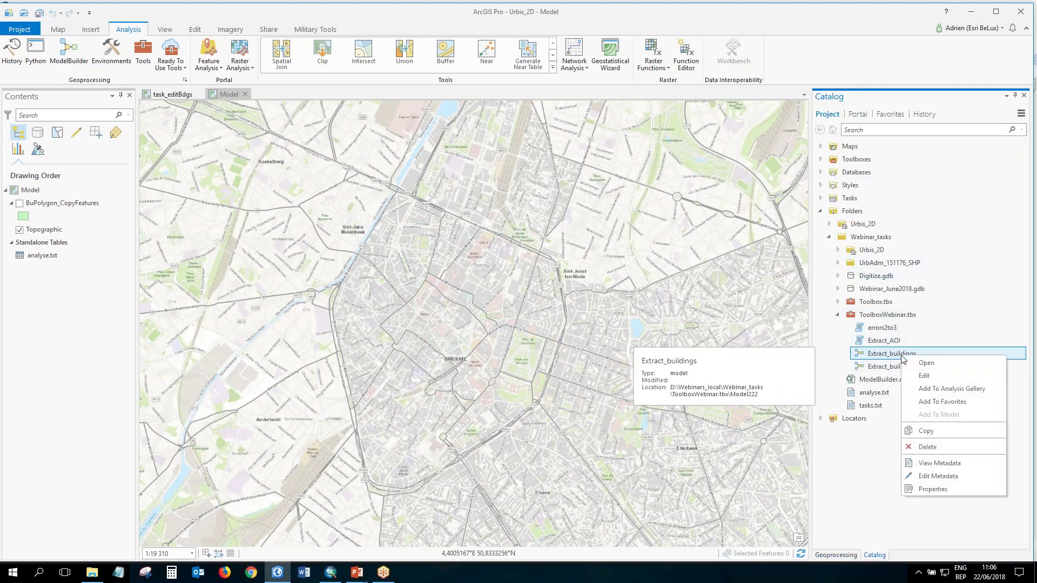
{"action": "left_click", "coordinate": [923, 376]}
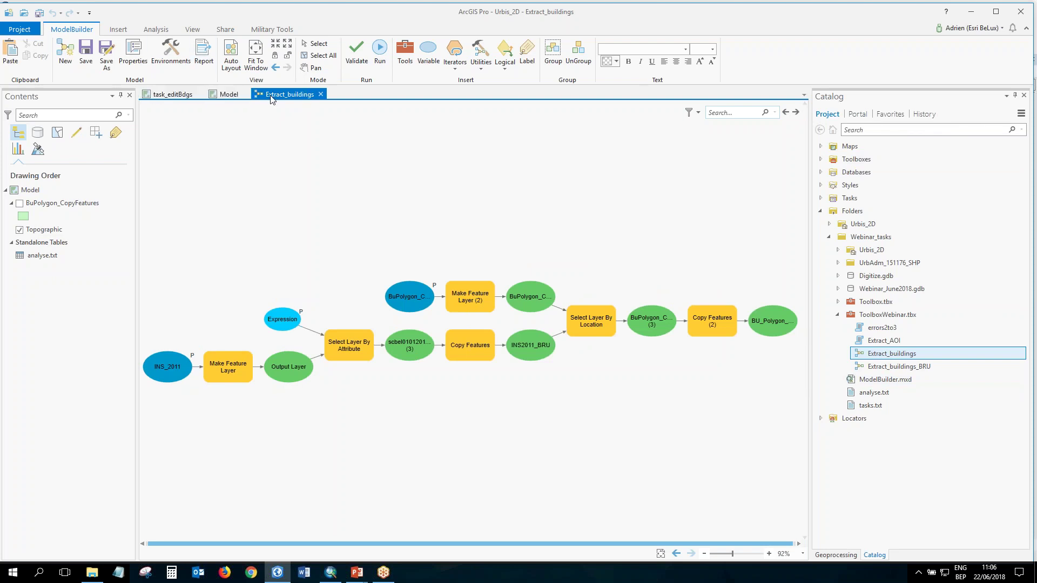
- Dock the Extract_buildings model view below the Model map and make the model view active
{"action": "left_click_drag", "start_coordinate": [285, 127], "coordinate": [474, 349]}
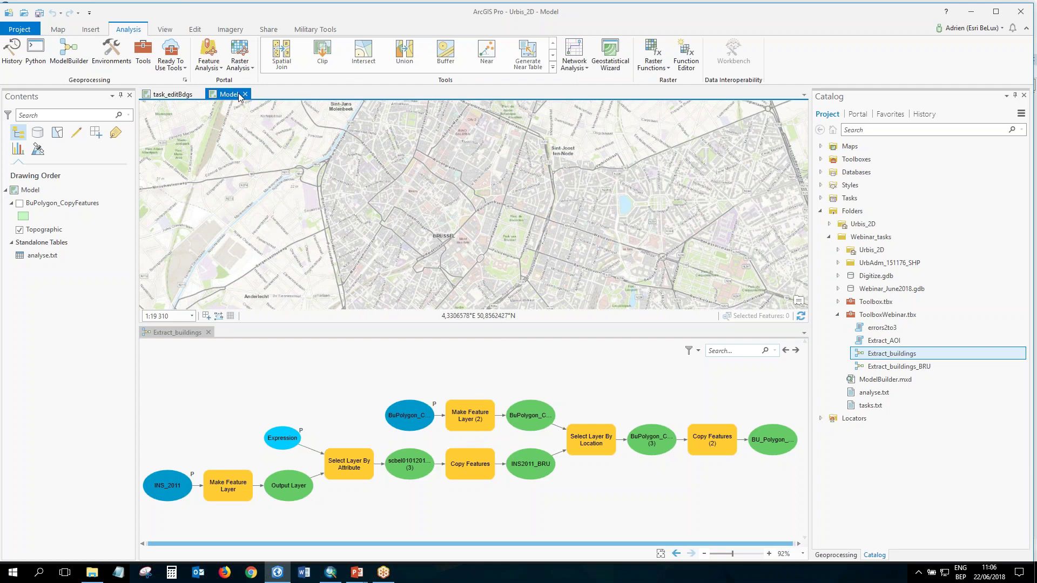
{"action": "left_click", "coordinate": [174, 334]}
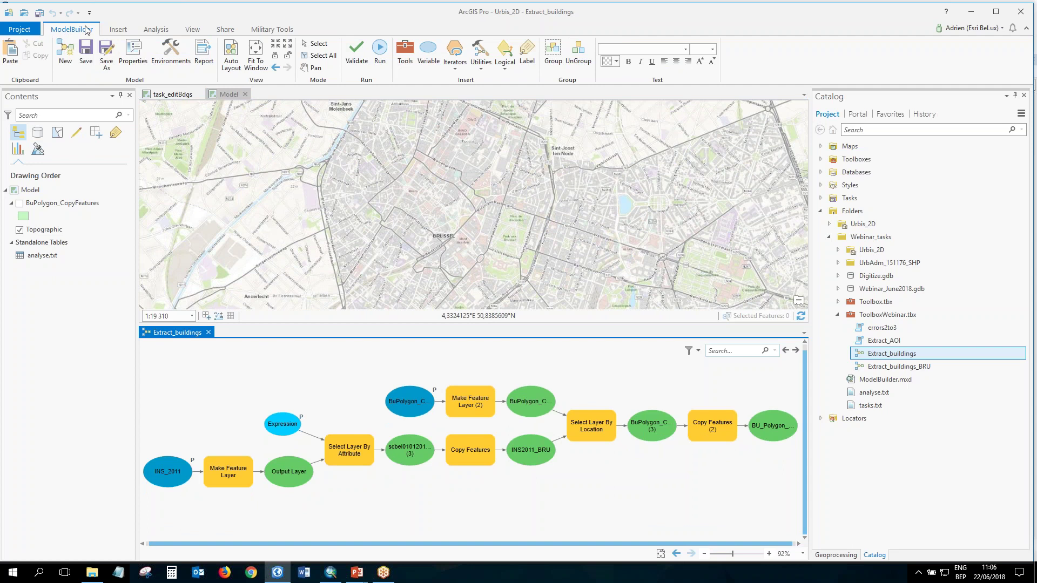
- Compare the commands offered for the Model map and the Extract_buildings model view, and display the geoprocessing tools list
{"action": "left_click", "coordinate": [221, 98]}
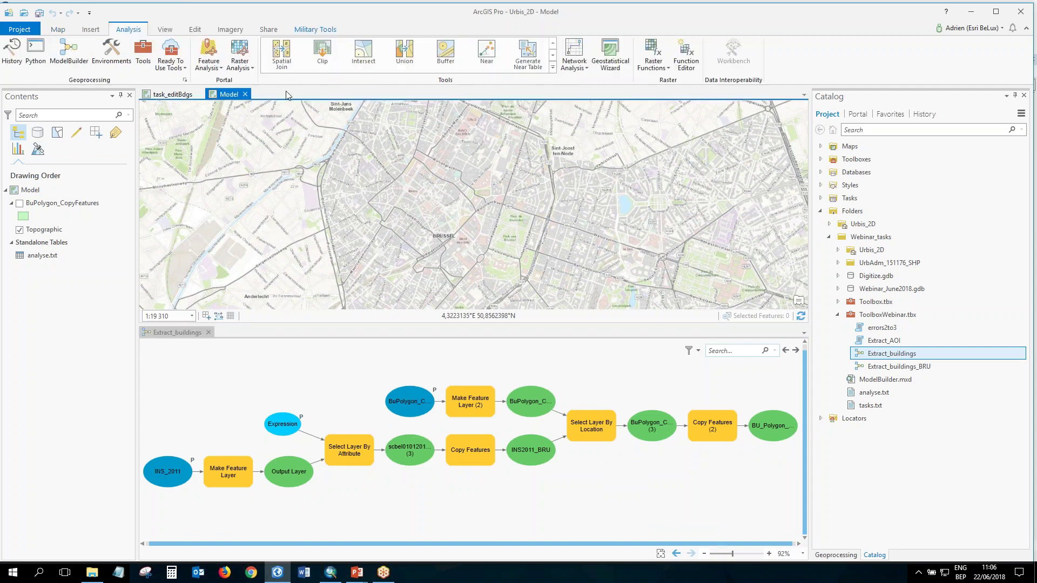
{"action": "left_click", "coordinate": [178, 351]}
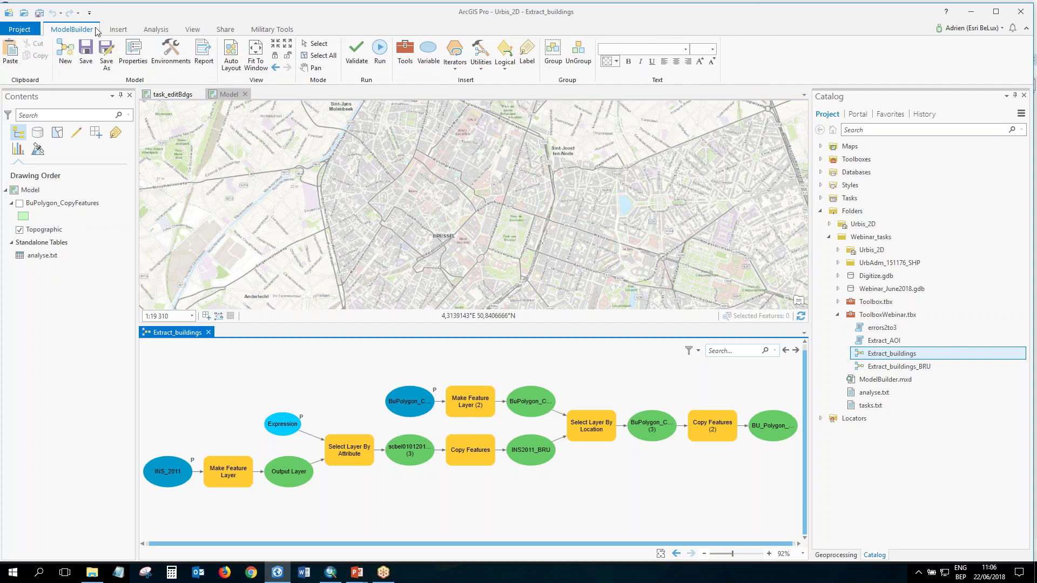
{"action": "left_click", "coordinate": [405, 51]}
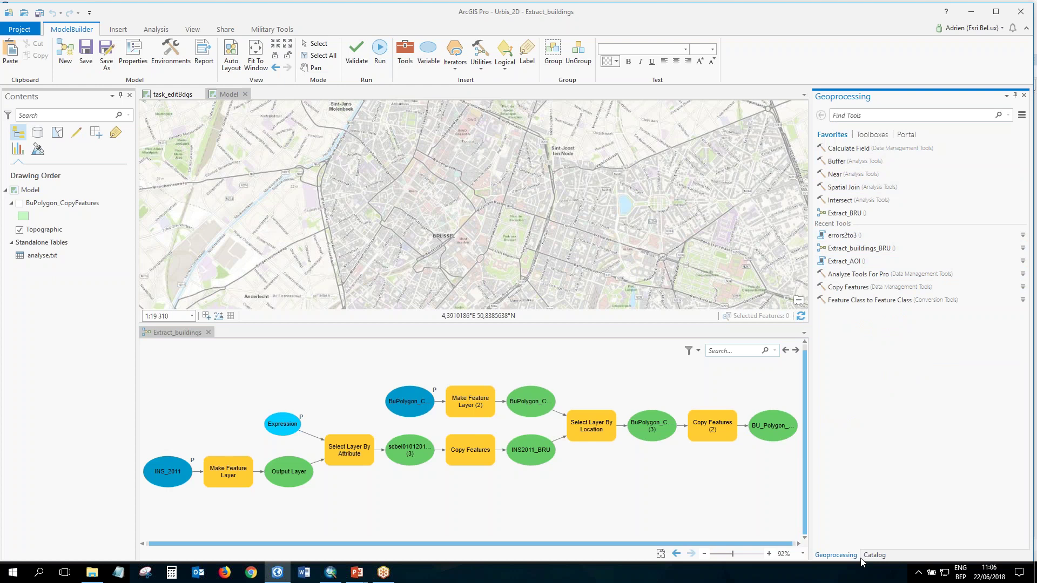
- Open the Extract_buildings model from ToolboxWebinar.tbx as a tool and run it with its preset parameters
{"action": "left_click", "coordinate": [874, 555]}
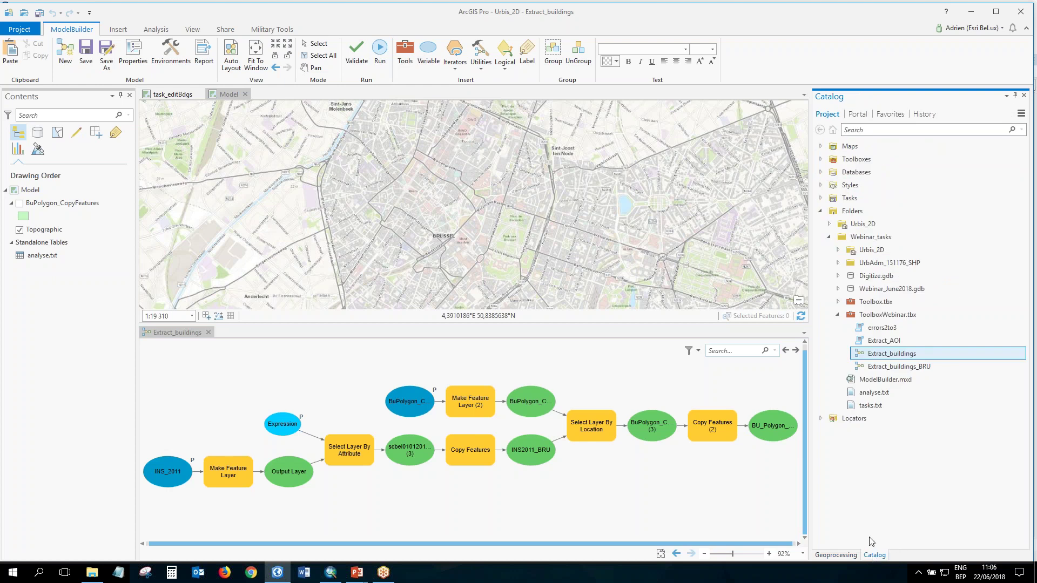
{"action": "right_click", "coordinate": [888, 360]}
{"action": "right_click", "coordinate": [860, 358]}
{"action": "left_click", "coordinate": [870, 362]}
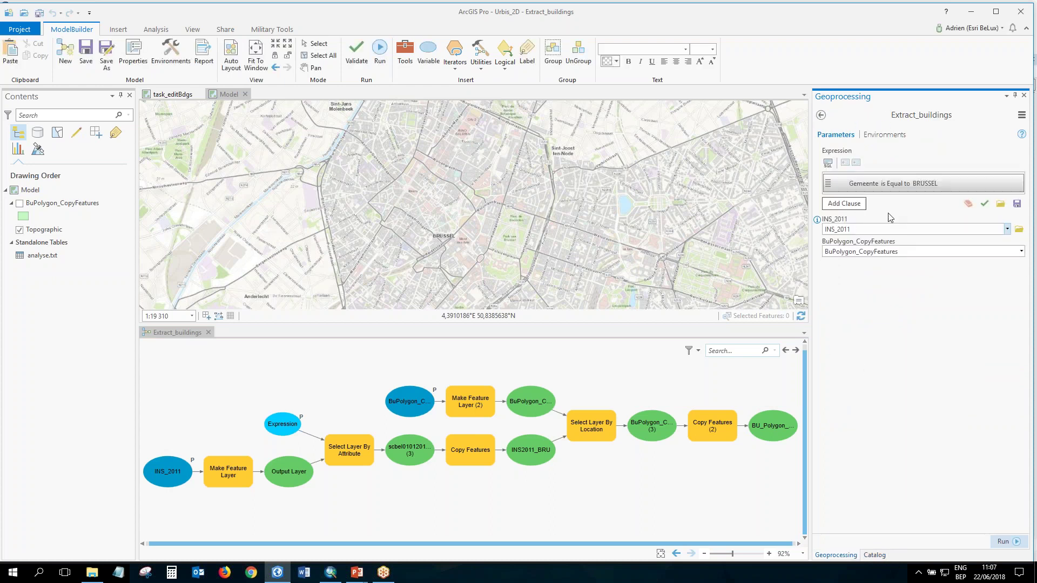
{"action": "left_click", "coordinate": [1008, 543]}
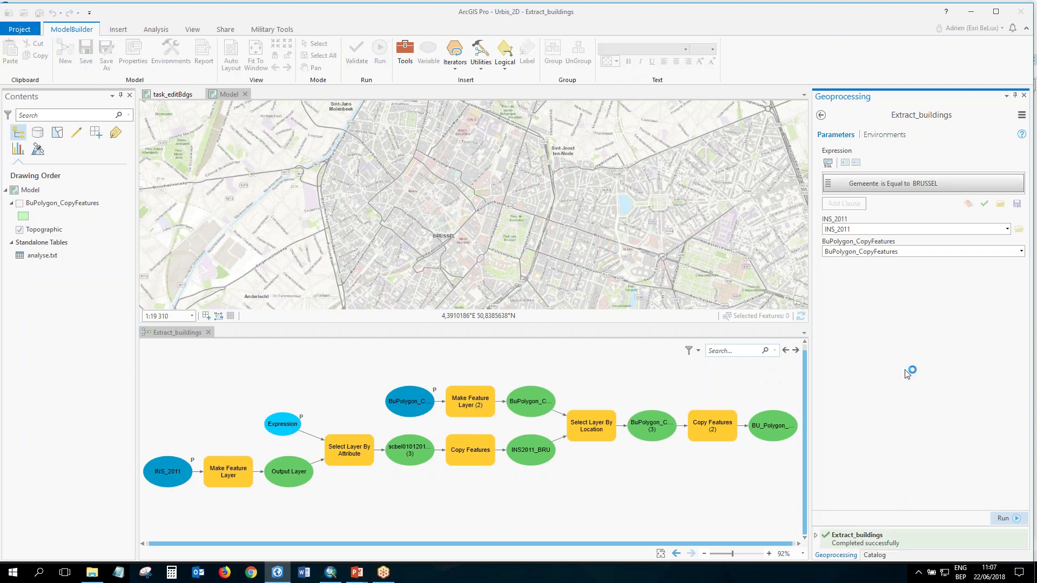
- Expand Webinar_June2018.gdb in the project folder and refresh its contents
{"action": "left_click", "coordinate": [873, 555]}
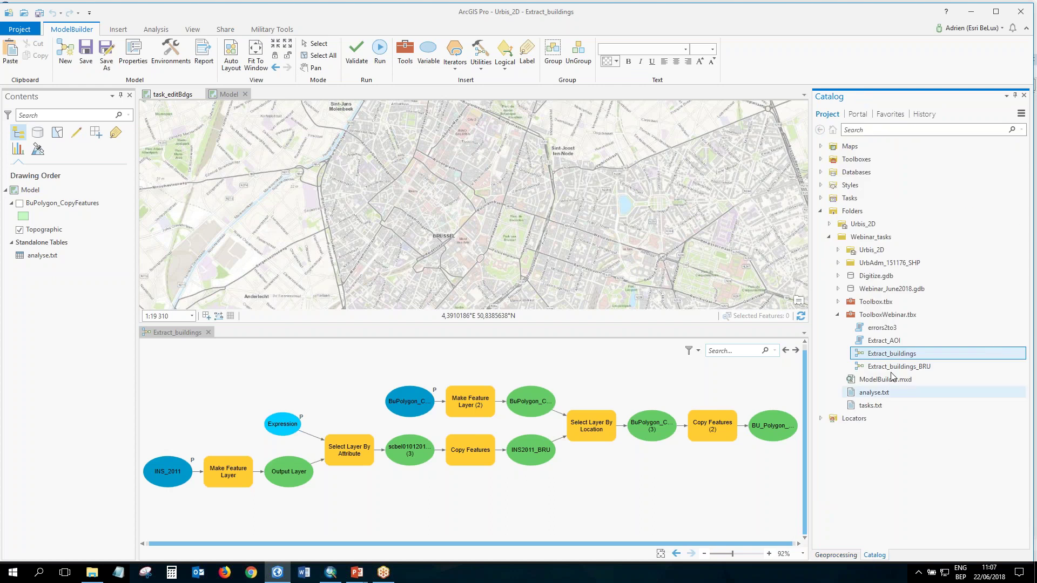
{"action": "double_click", "coordinate": [876, 289]}
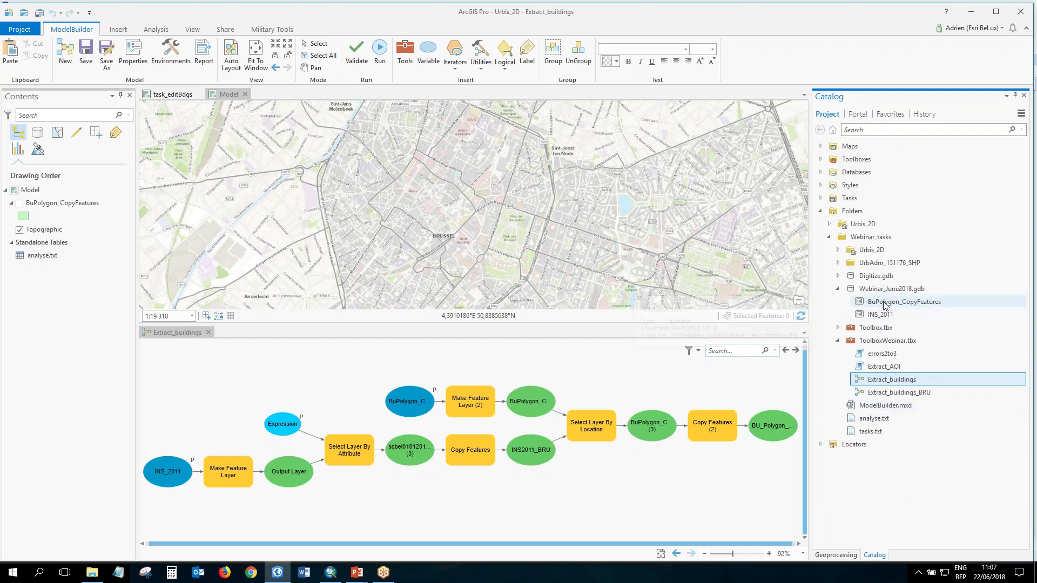
{"action": "right_click", "coordinate": [874, 290]}
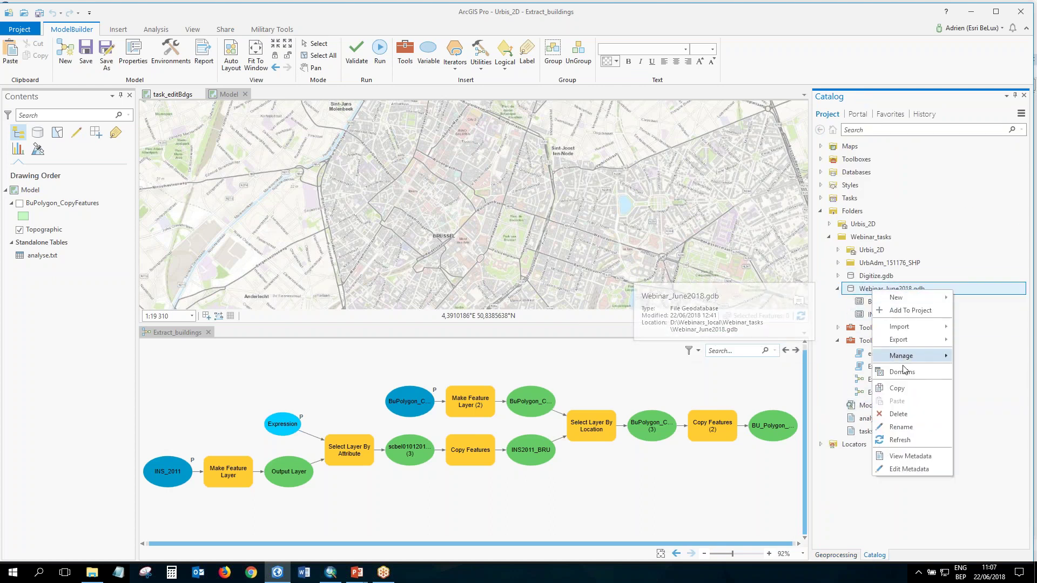
{"action": "left_click", "coordinate": [902, 440]}
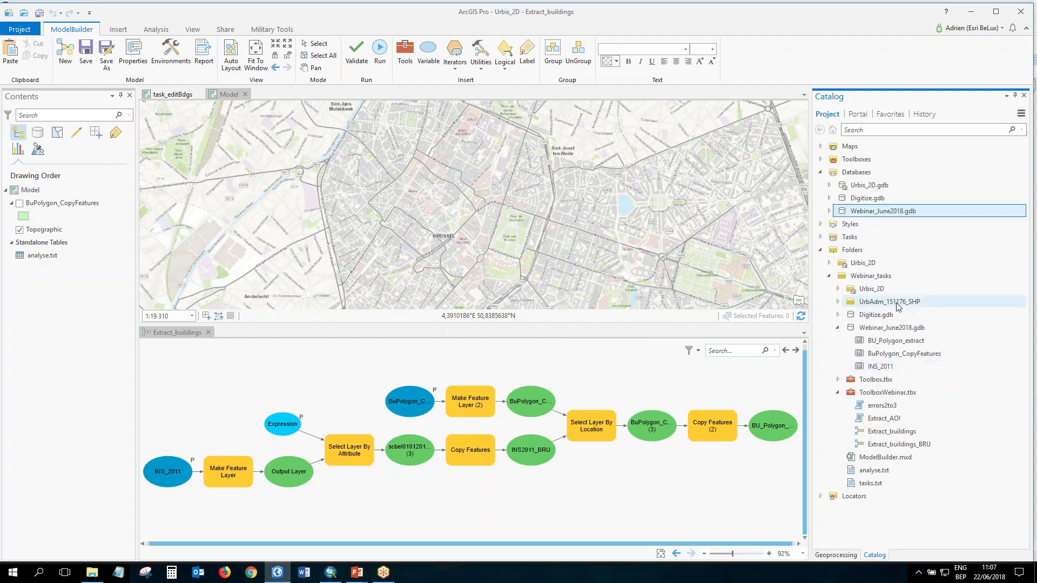
- Add the BU_Polygon_extract feature class to the Model map and examine the extracted buildings up close
{"action": "left_click", "coordinate": [897, 341]}
{"action": "left_click_drag", "start_coordinate": [896, 341], "coordinate": [478, 227]}
{"action": "left_click_drag", "start_coordinate": [427, 169], "coordinate": [423, 212]}
{"action": "scroll", "coordinate": [439, 201], "scroll_direction": "up", "scroll_amount": 2}
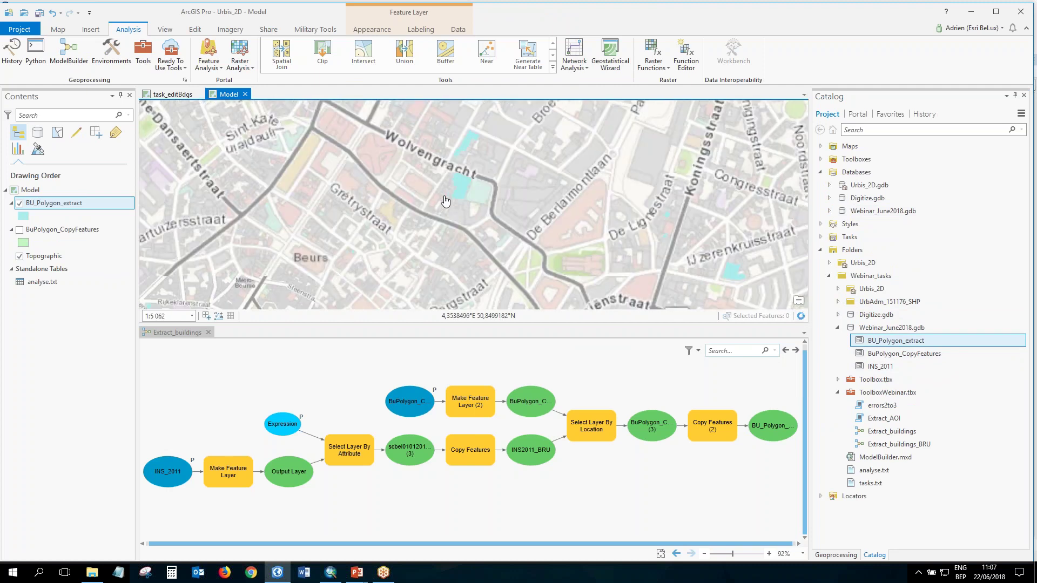
- Set the BU_Polygon_extract layer's fill colour to red and inspect the extracted buildings across Brussels
{"action": "right_click", "coordinate": [22, 217]}
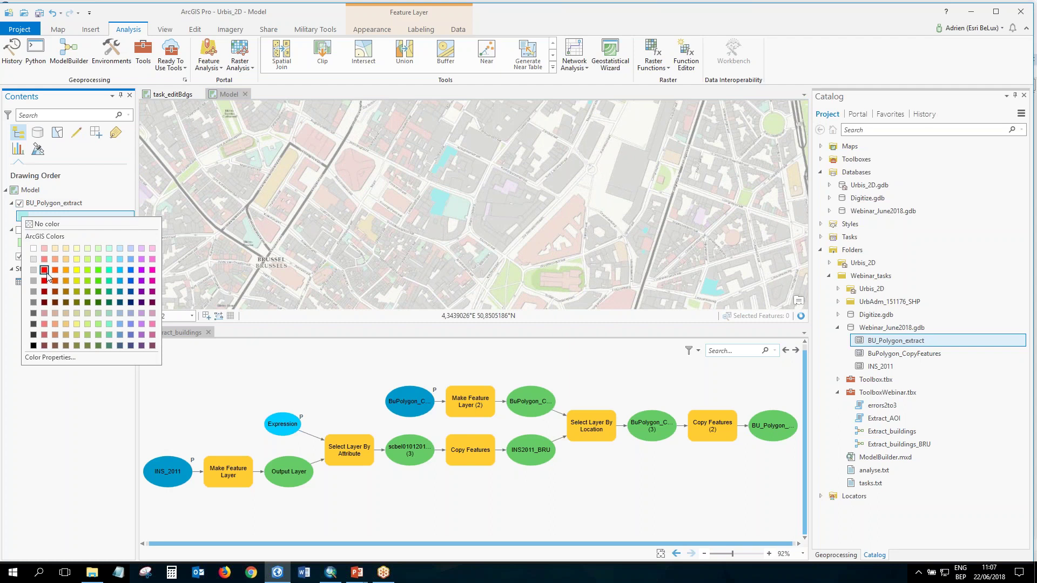
{"action": "left_click", "coordinate": [48, 274]}
{"action": "scroll", "coordinate": [506, 225], "scroll_direction": "down", "scroll_amount": 2}
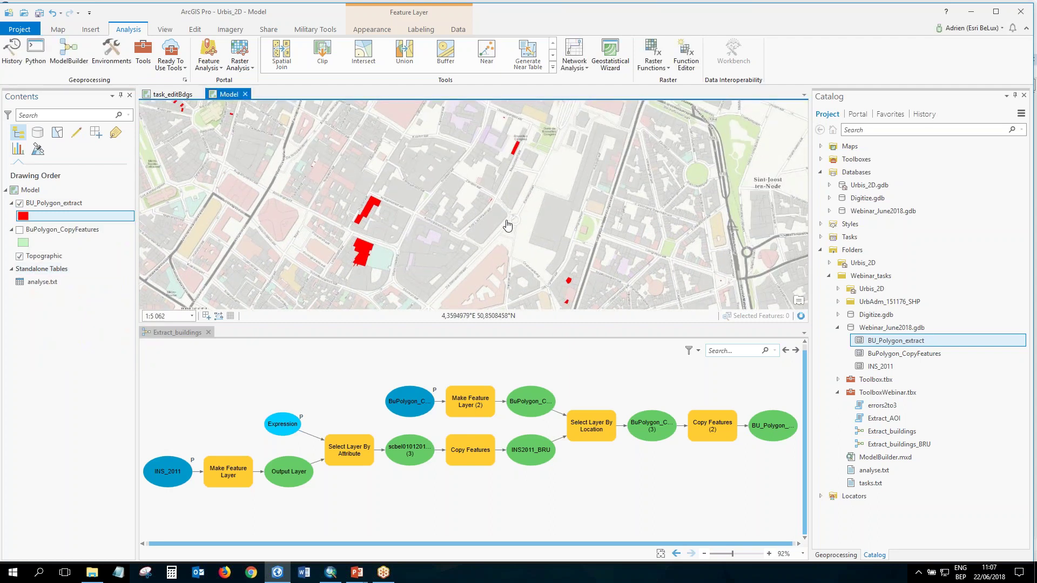
{"action": "left_click_drag", "start_coordinate": [519, 234], "coordinate": [512, 179]}
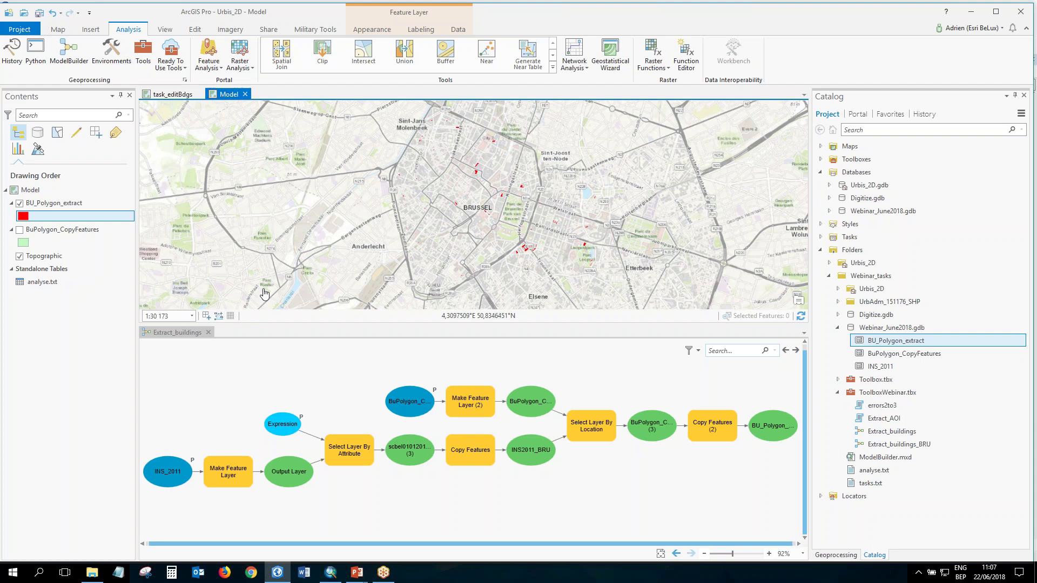
- Switch to ArcMap, open the Extract_buildings_BRU model for editing, and enlarge its window to view more of the workflow
{"action": "left_click", "coordinate": [330, 574]}
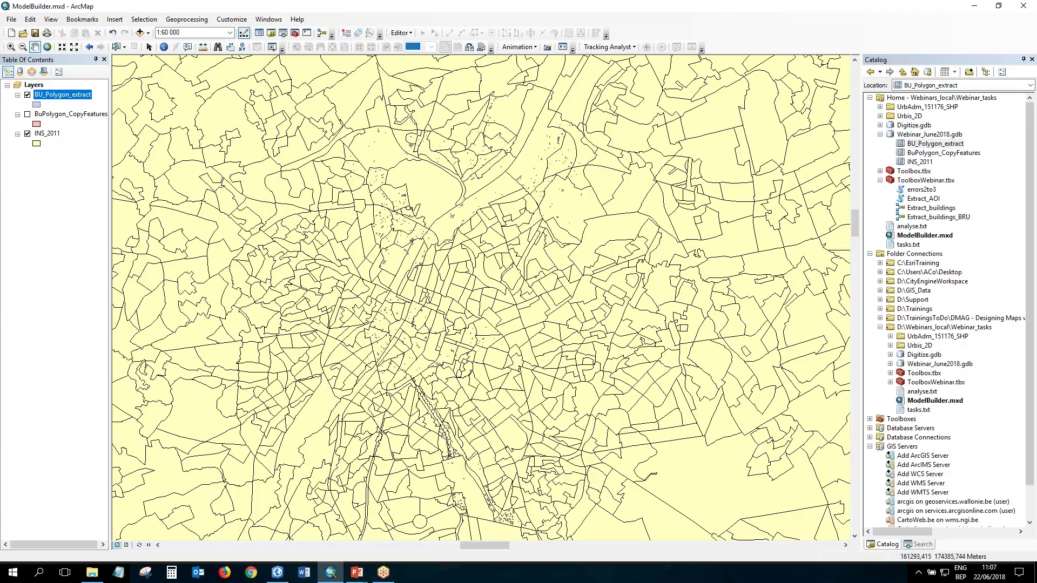
{"action": "left_click", "coordinate": [929, 217]}
{"action": "right_click", "coordinate": [929, 218]}
{"action": "left_click", "coordinate": [955, 249]}
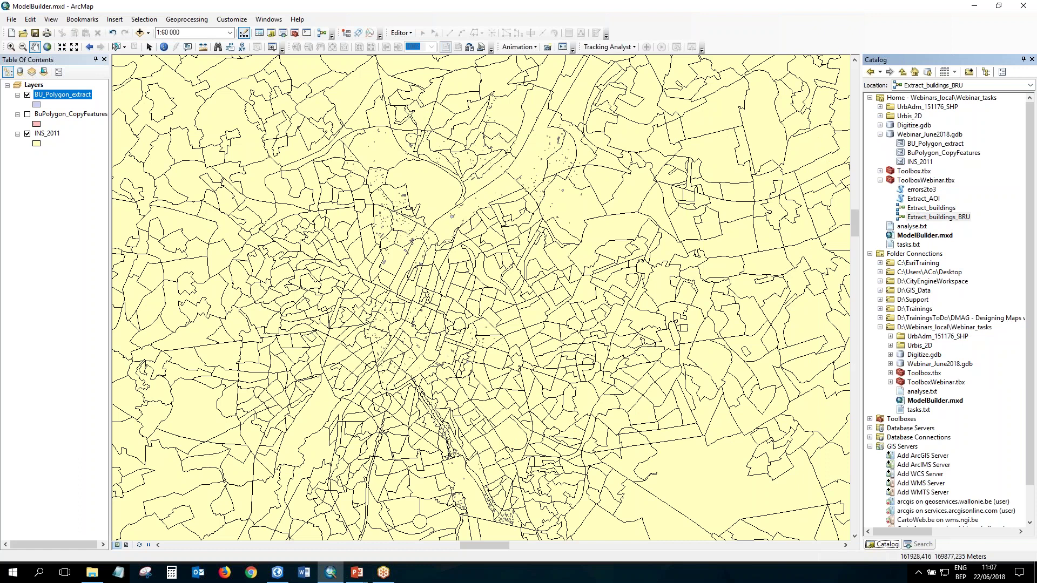
{"action": "left_click_drag", "start_coordinate": [506, 171], "coordinate": [382, 138]}
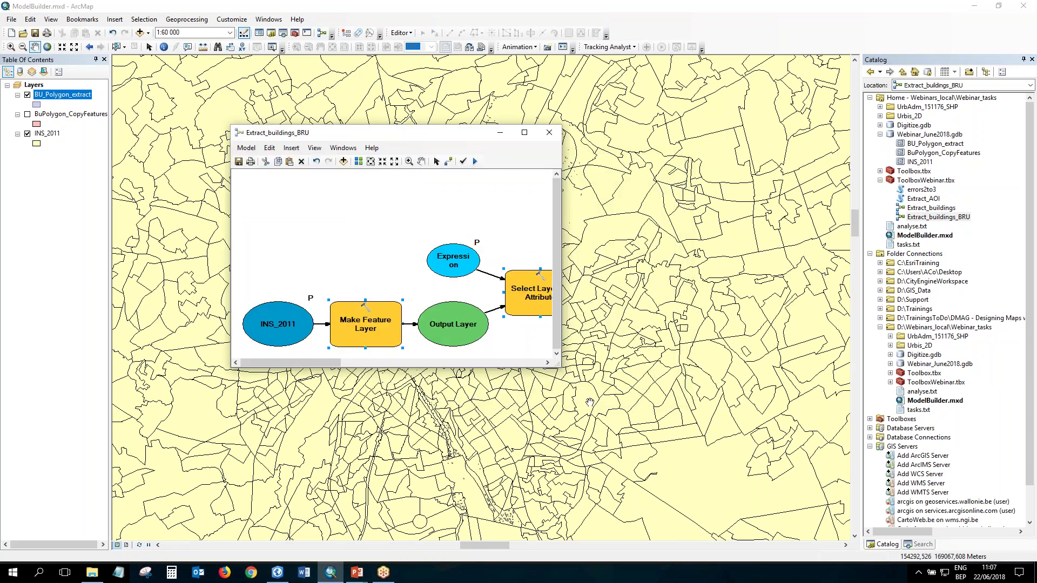
{"action": "left_click_drag", "start_coordinate": [562, 369], "coordinate": [896, 500]}
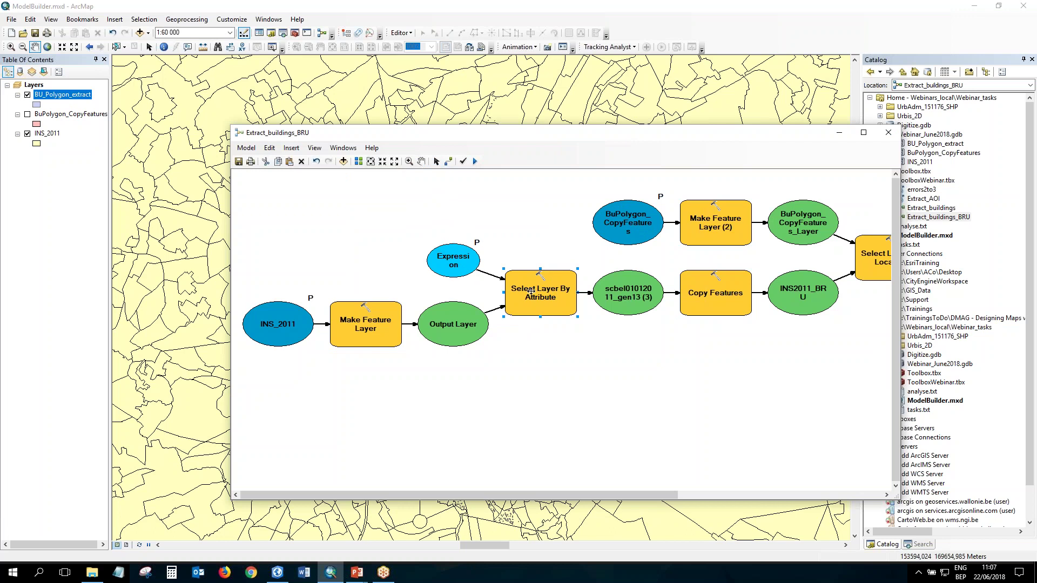
- Try to draw a connection line from the Expression variable across the empty canvas, and return to the selection tool
{"action": "left_click", "coordinate": [448, 161]}
{"action": "left_click", "coordinate": [462, 253]}
{"action": "left_click", "coordinate": [557, 217]}
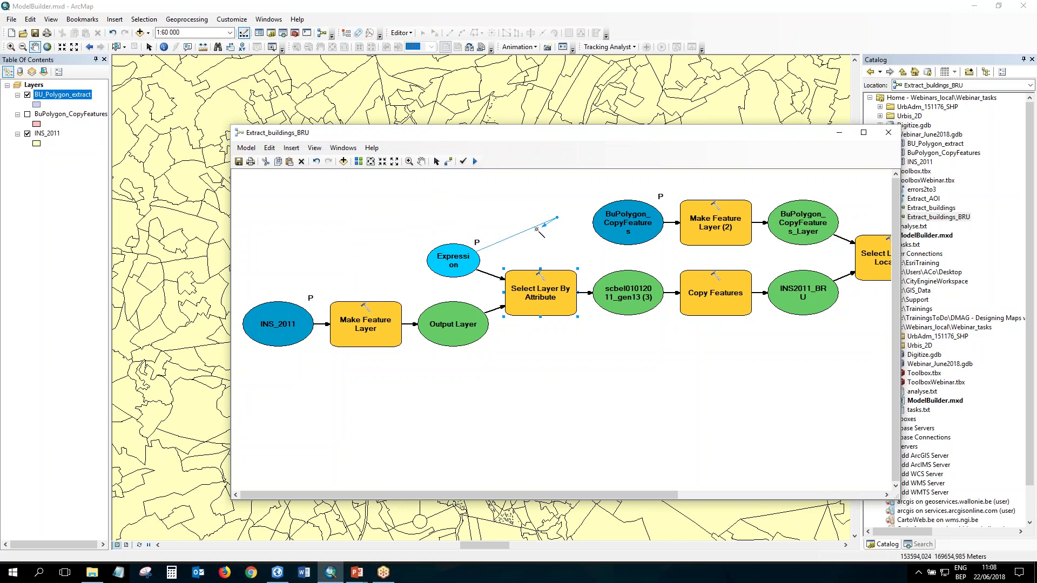
{"action": "left_click", "coordinate": [501, 204]}
{"action": "scroll", "coordinate": [801, 178], "scroll_direction": "up", "scroll_amount": 3}
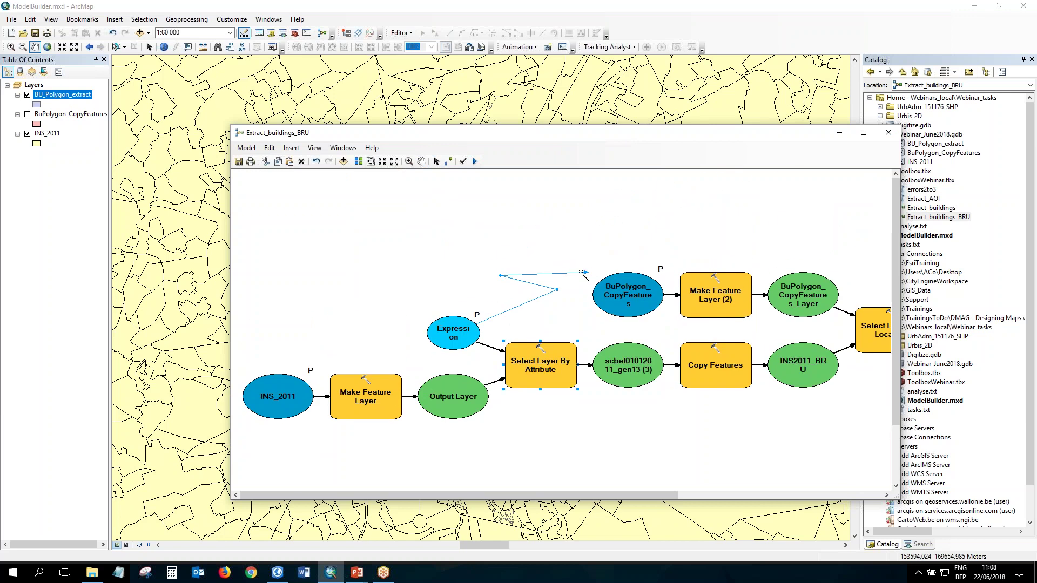
{"action": "left_click", "coordinate": [437, 161]}
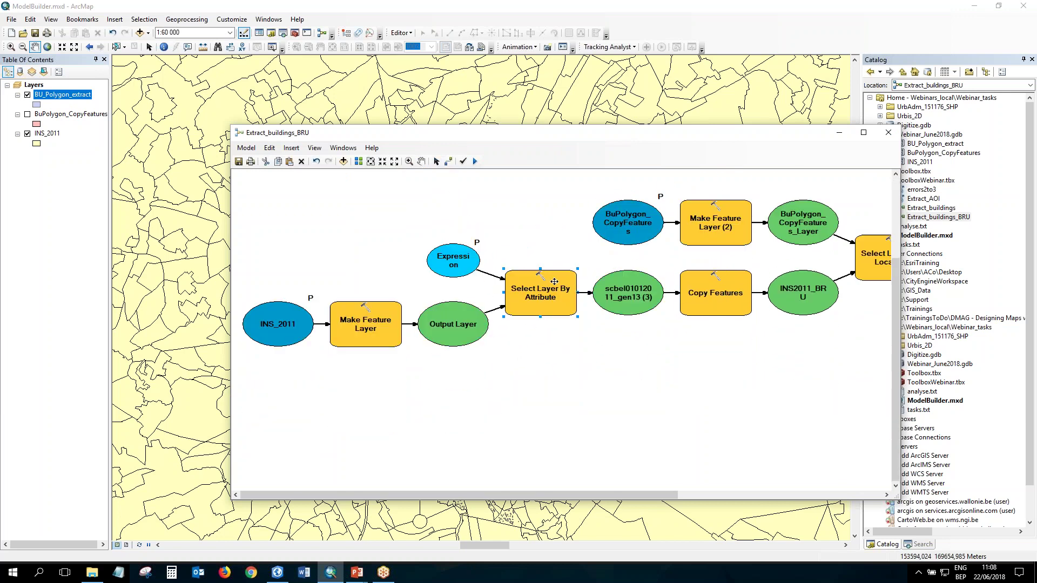
- Close the Extract_buildings_BRU model without saving, and switch to the Extract_buildings model view in ArcGIS Pro
{"action": "left_click", "coordinate": [884, 134]}
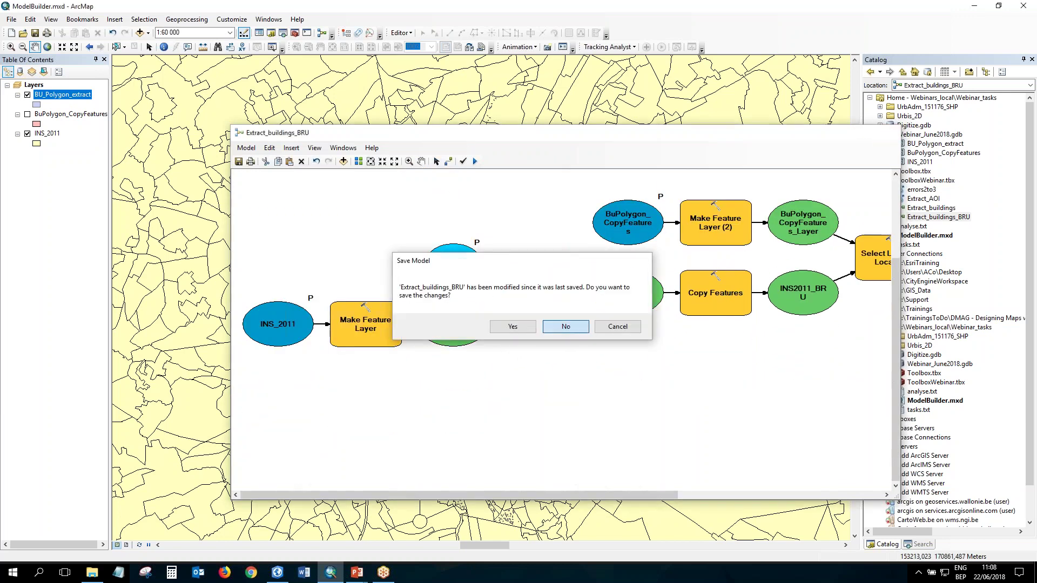
{"action": "left_click", "coordinate": [566, 327]}
{"action": "left_click", "coordinate": [277, 572]}
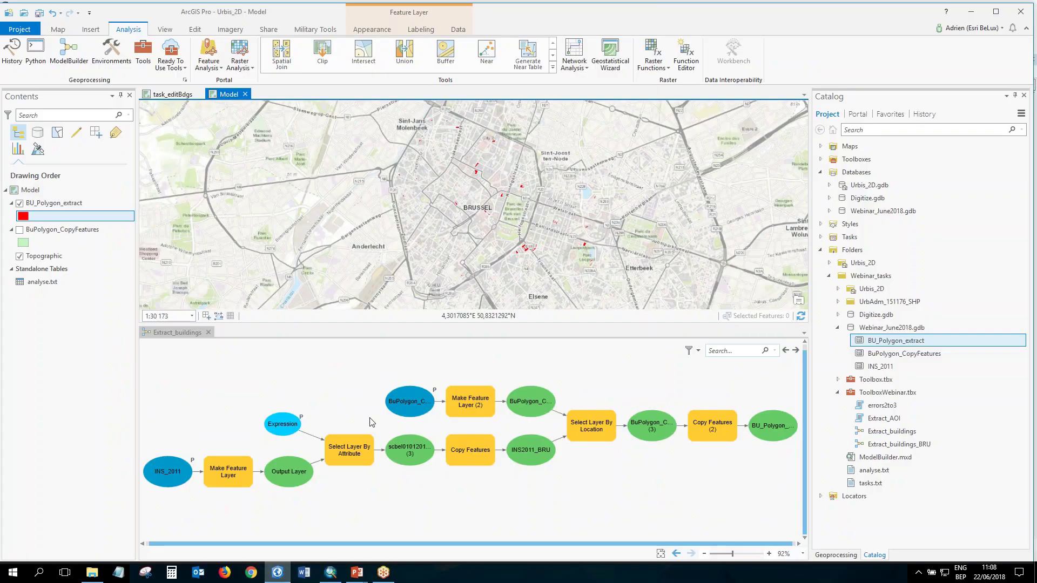
{"action": "left_click", "coordinate": [183, 332]}
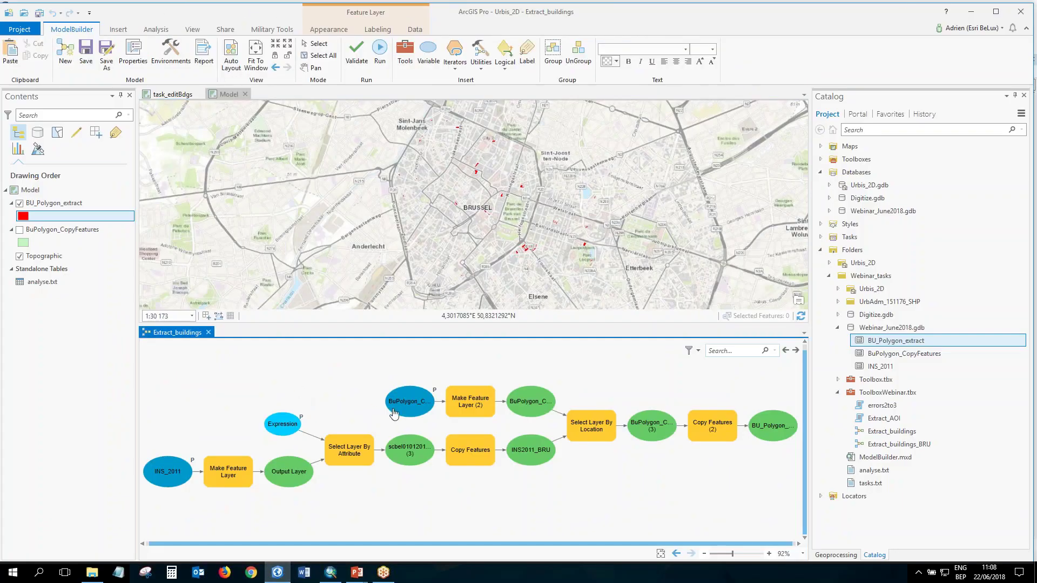
- Try to draw a connection from the BuPolygon_CopyFeatures_Layer output onto the empty model canvas
{"action": "left_click", "coordinate": [466, 411]}
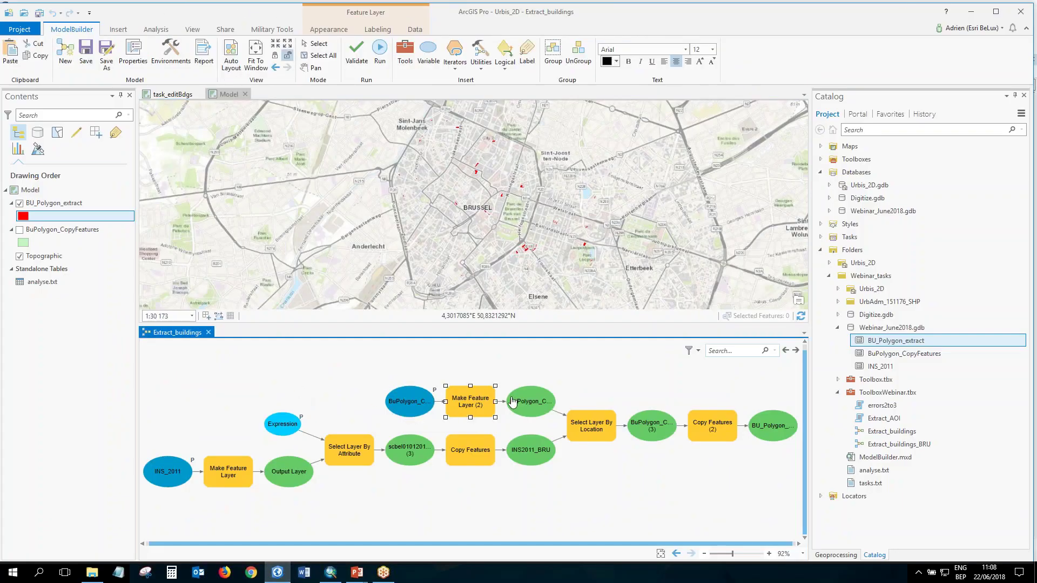
{"action": "left_click", "coordinate": [529, 404]}
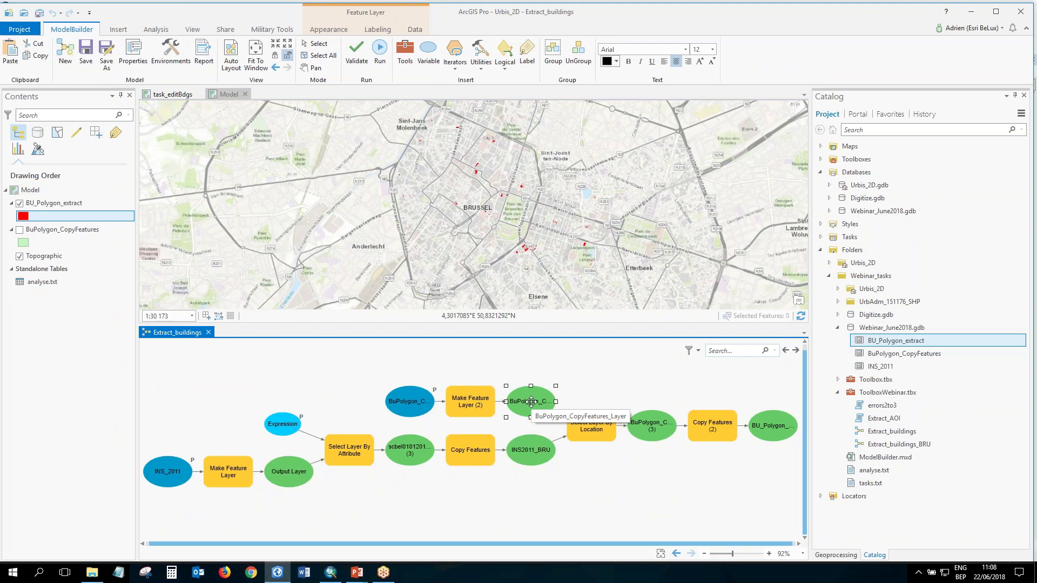
{"action": "right_click", "coordinate": [531, 402]}
{"action": "left_click", "coordinate": [477, 371]}
{"action": "left_click_drag", "start_coordinate": [532, 402], "coordinate": [635, 377]}
{"action": "left_click_drag", "start_coordinate": [532, 403], "coordinate": [636, 379]}
- Enlarge the model view and add the Buffer analysis tool to the canvas above Select Layer By Location
{"action": "left_click_drag", "start_coordinate": [519, 335], "coordinate": [520, 250]}
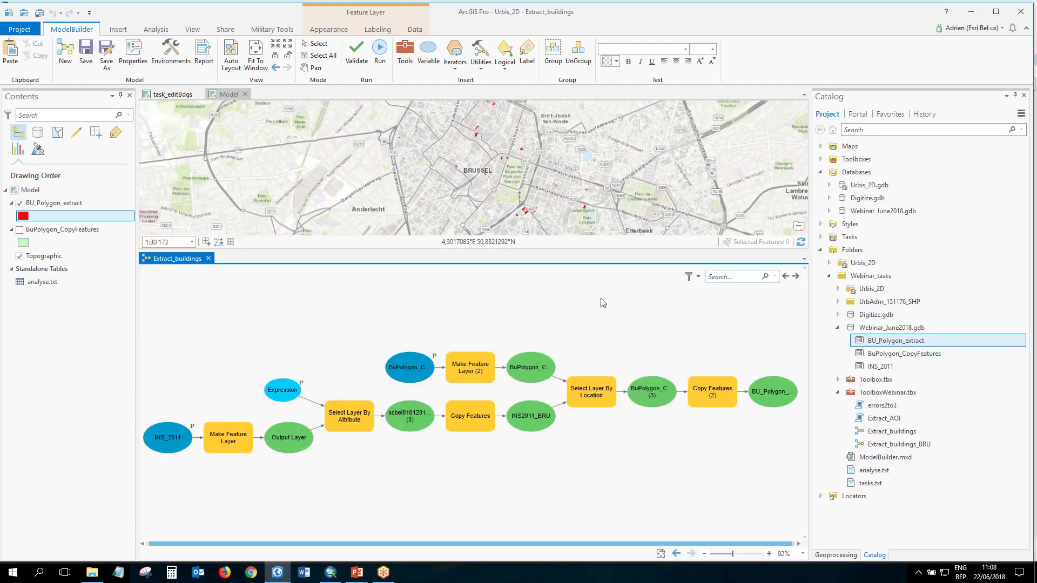
{"action": "left_click", "coordinate": [405, 53]}
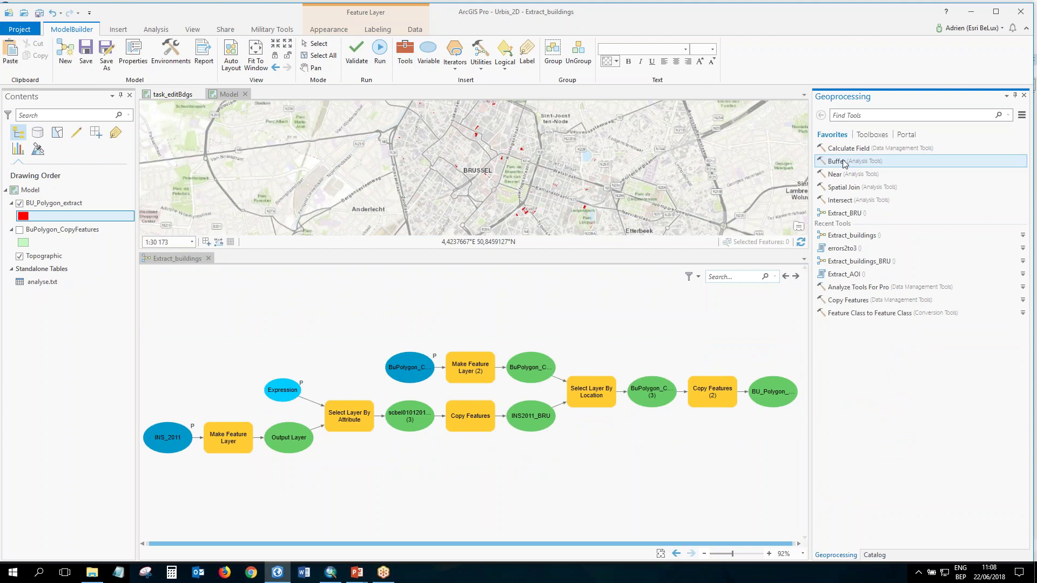
{"action": "left_click_drag", "start_coordinate": [856, 162], "coordinate": [587, 328]}
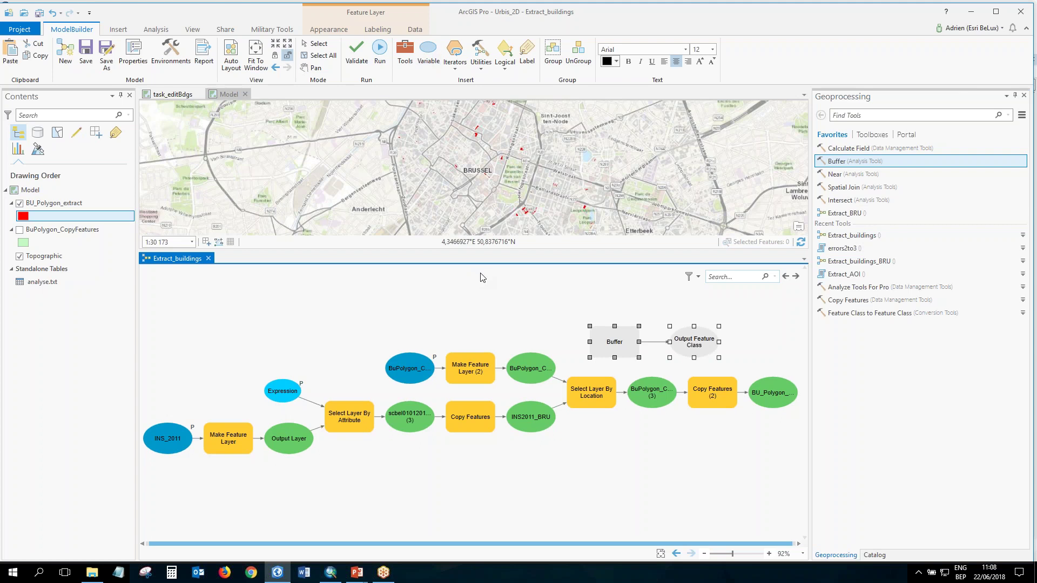
- Connect the BuPolygon_CopyFeatures_Layer output to the Buffer tool as its input
{"action": "left_click", "coordinate": [537, 324]}
{"action": "left_click_drag", "start_coordinate": [536, 378], "coordinate": [609, 346]}
{"action": "left_click", "coordinate": [646, 351]}
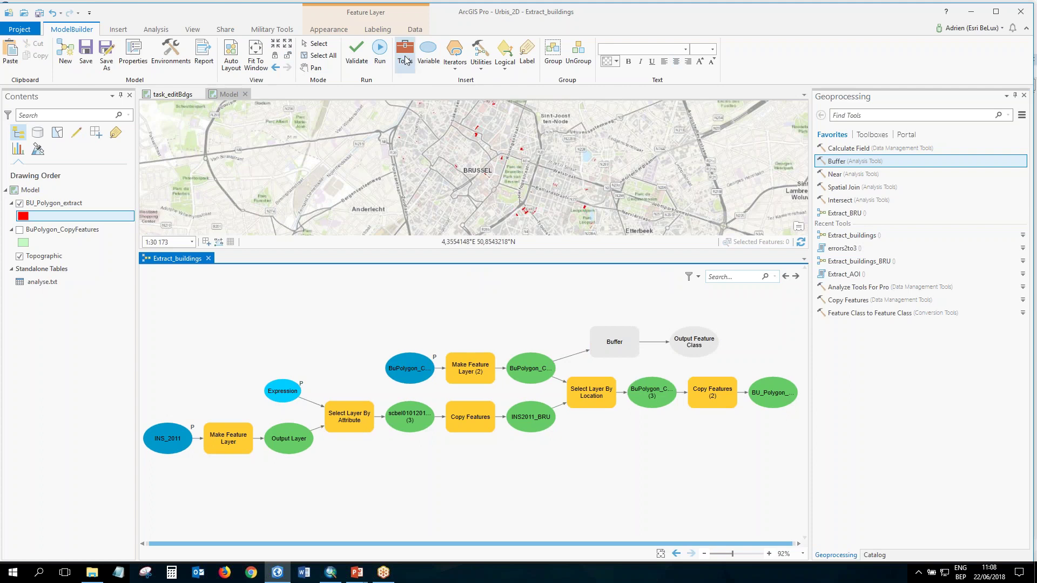
{"action": "left_click", "coordinate": [619, 347]}
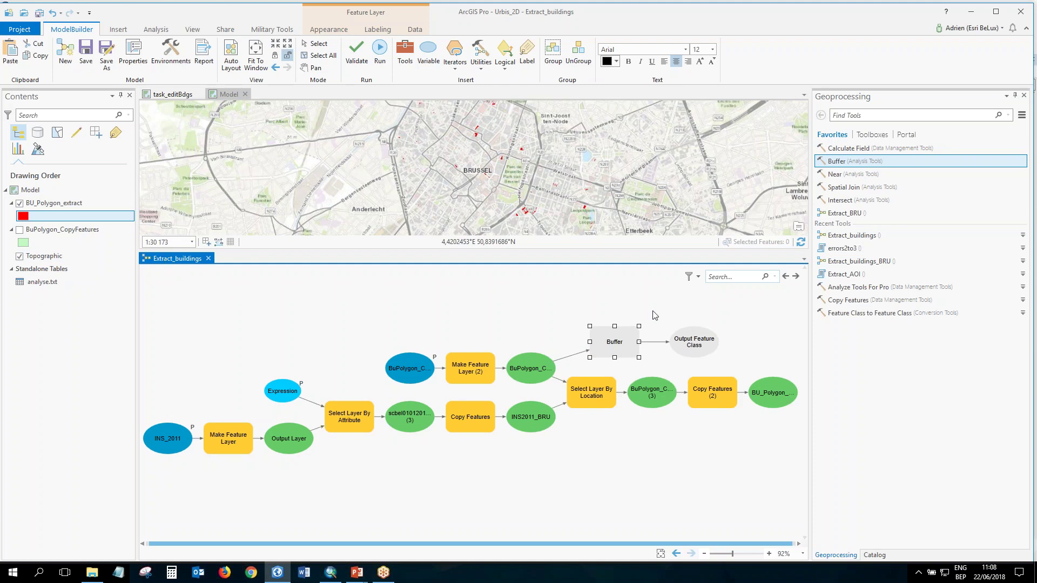
{"action": "left_click", "coordinate": [678, 346]}
{"action": "left_click", "coordinate": [486, 306]}
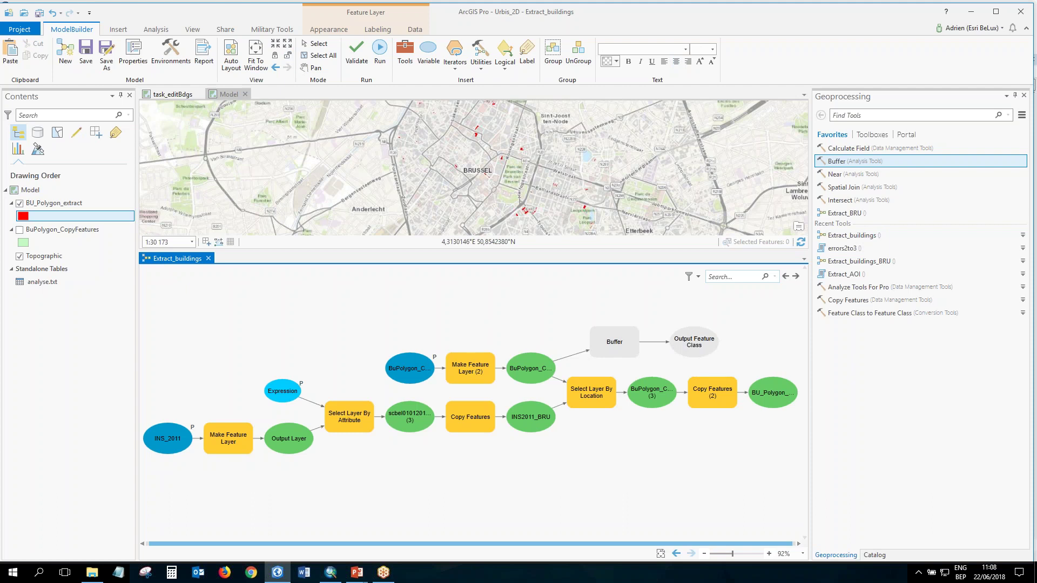
- Start saving the Extract_buildings model, review the version warning, and cancel the save
{"action": "left_click", "coordinate": [93, 59]}
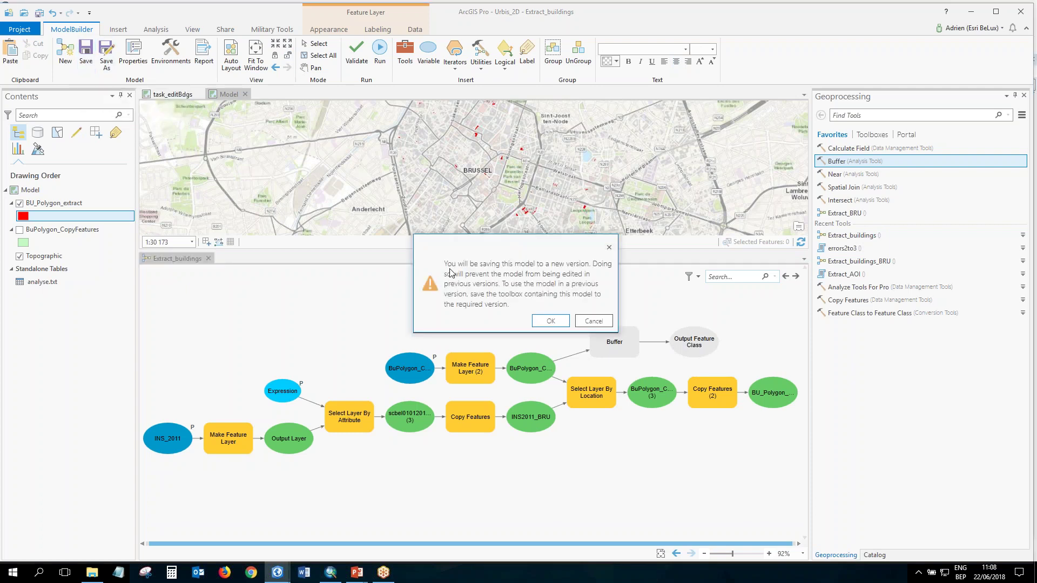
{"action": "left_click_drag", "start_coordinate": [460, 255], "coordinate": [427, 217]}
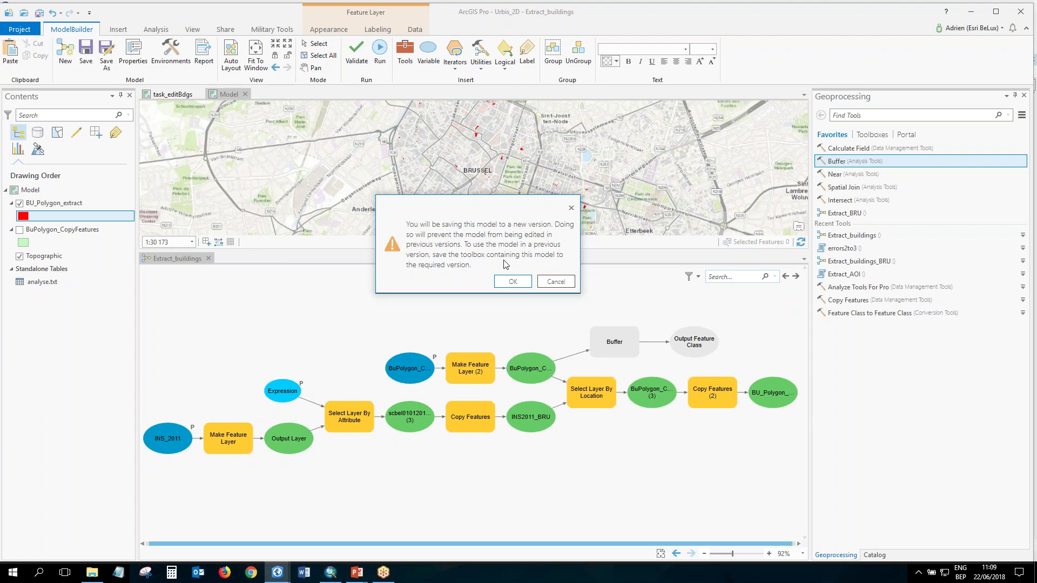
{"action": "left_click", "coordinate": [552, 282]}
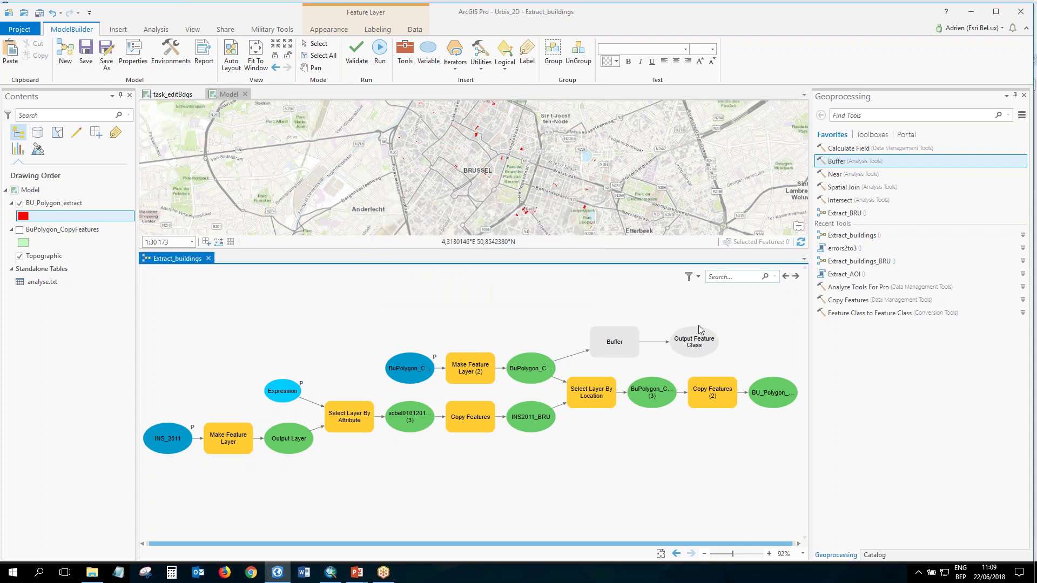
- Close the Extract_buildings model and discard its unsaved changes
{"action": "left_click", "coordinate": [93, 67]}
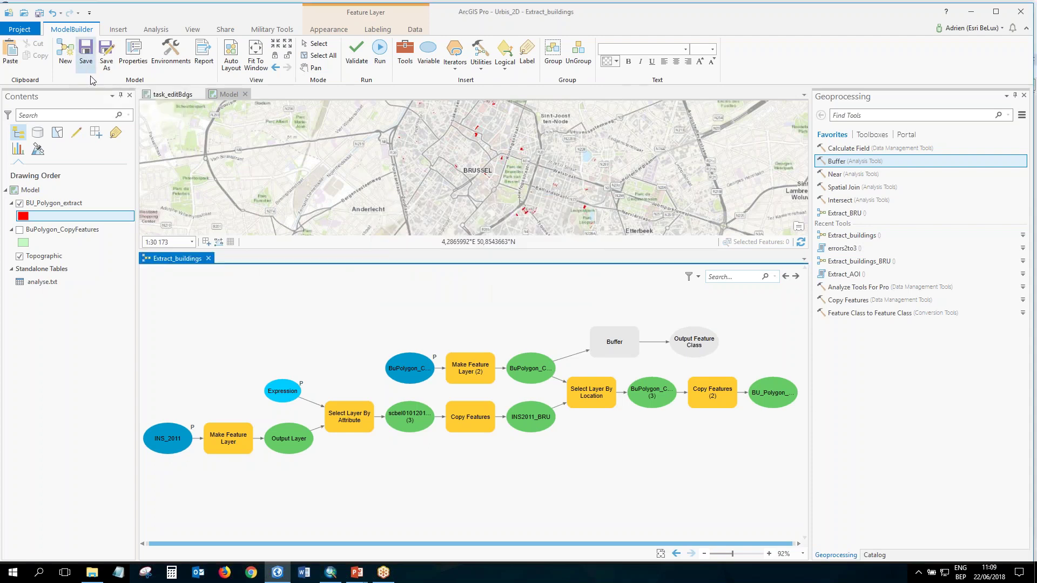
{"action": "left_click", "coordinate": [209, 259]}
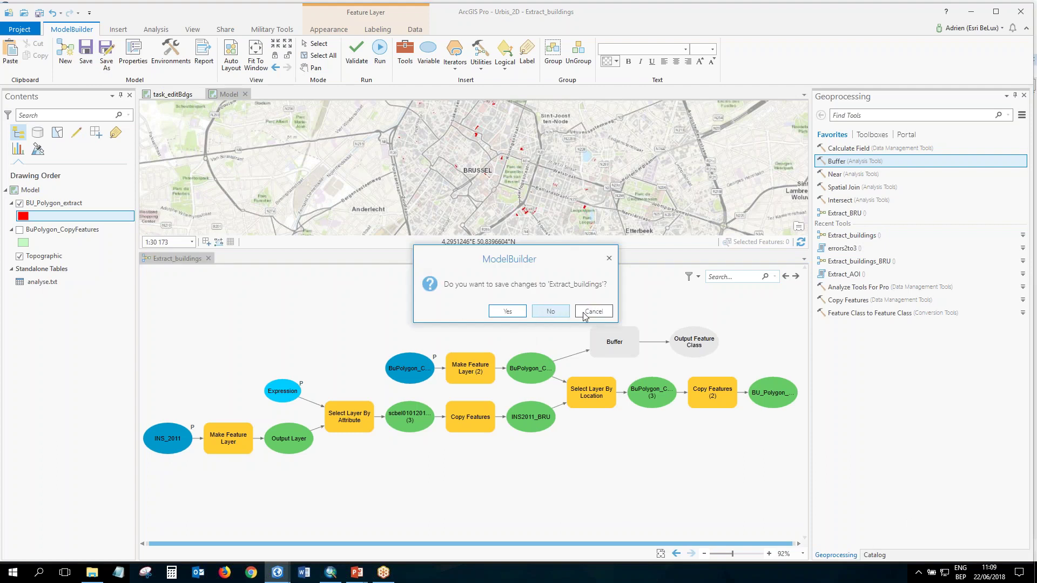
{"action": "left_click", "coordinate": [550, 311]}
- Review the older toolbox versions offered for saving ToolboxWebinar.tbx in the project catalog
{"action": "left_click", "coordinate": [875, 555]}
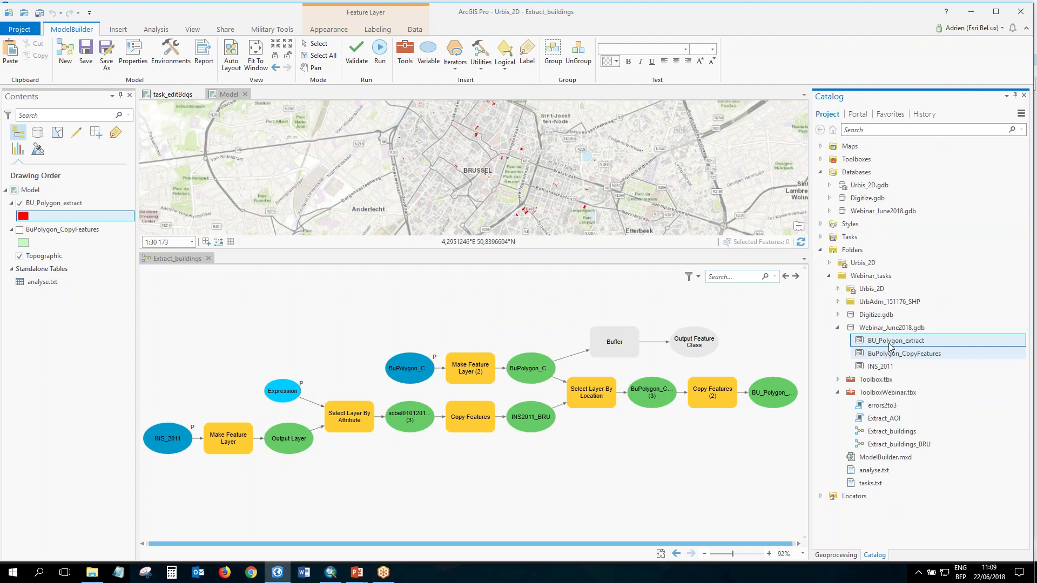
{"action": "left_click", "coordinate": [886, 392]}
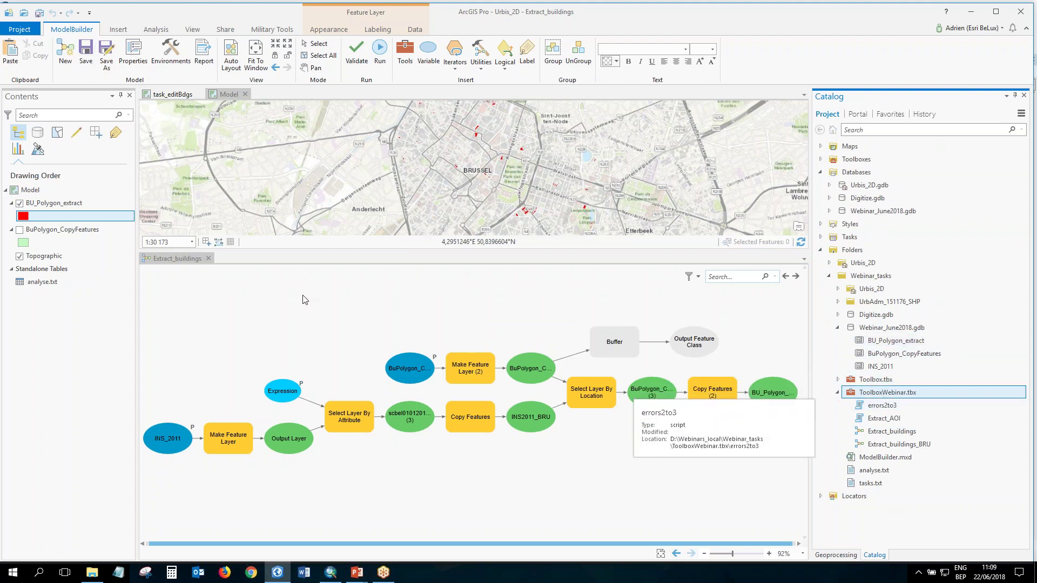
{"action": "right_click", "coordinate": [884, 397]}
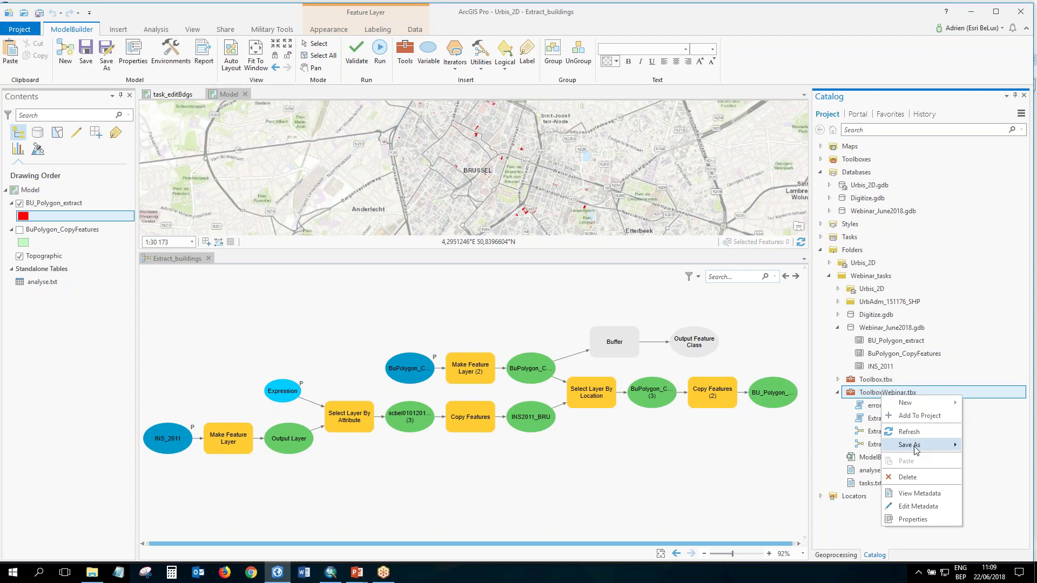
{"action": "mouse_move", "coordinate": [917, 450]}
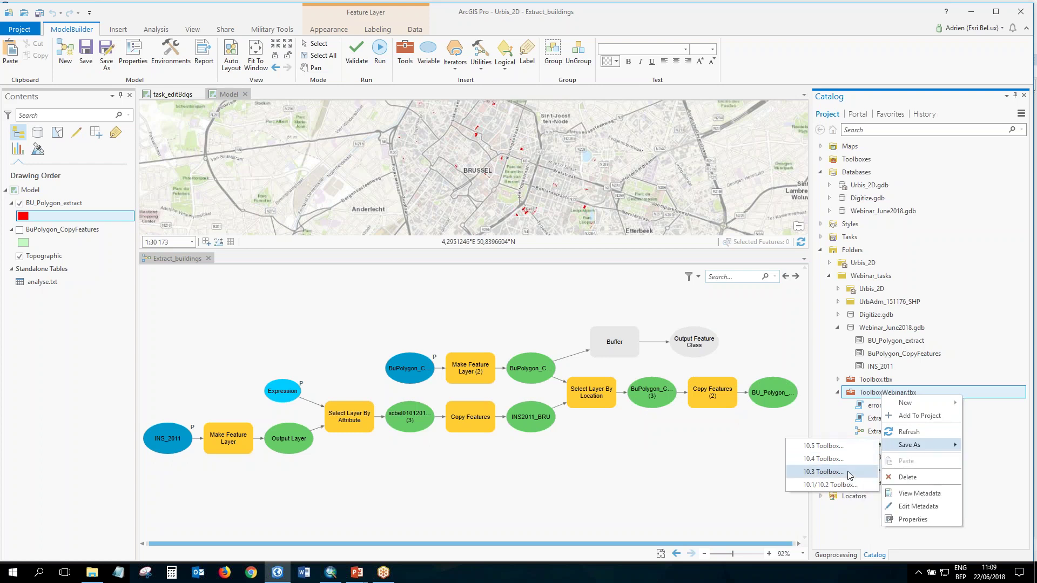
{"action": "left_click", "coordinate": [836, 426]}
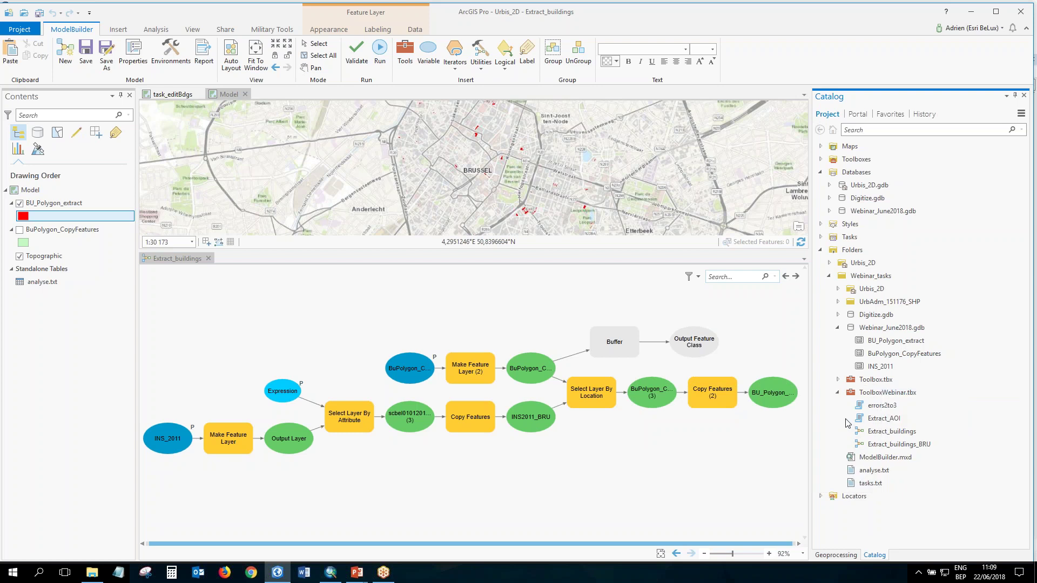
- Compare the commands offered for the Extract_buildings model with the version export options of its parent toolbox
{"action": "right_click", "coordinate": [890, 433]}
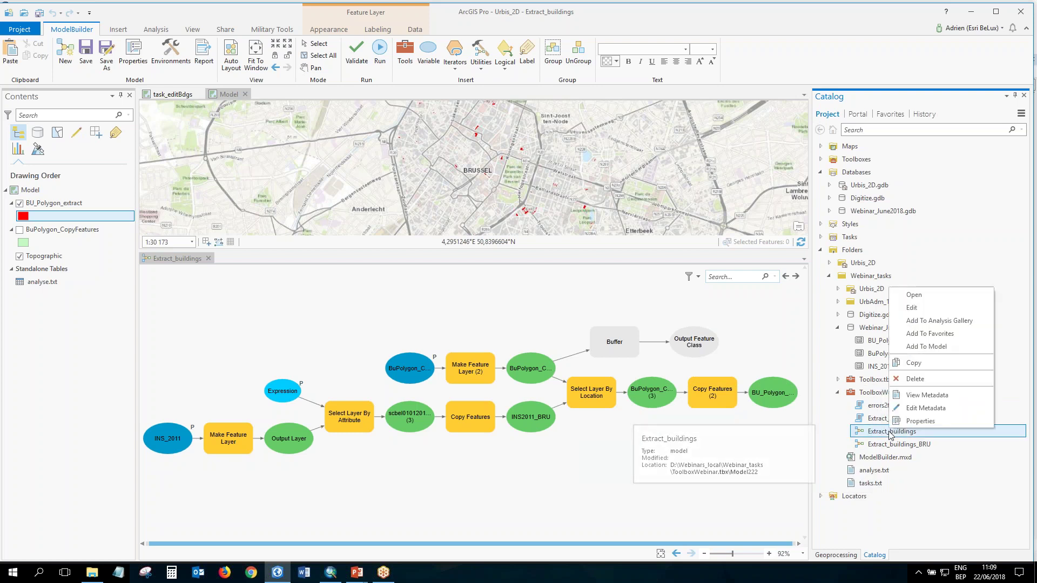
{"action": "left_click", "coordinate": [871, 394]}
{"action": "right_click", "coordinate": [871, 395]}
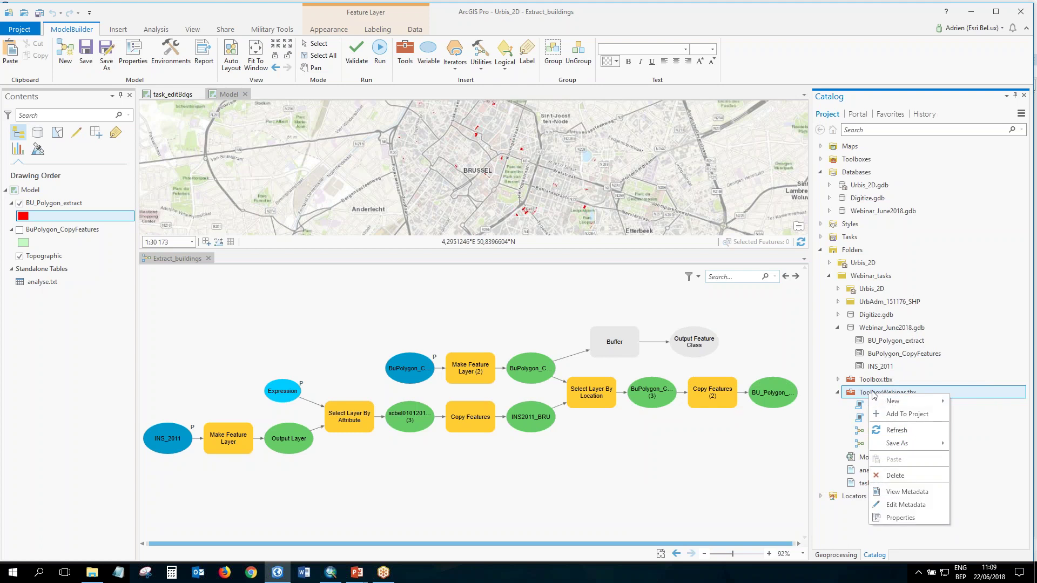
{"action": "mouse_move", "coordinate": [930, 447]}
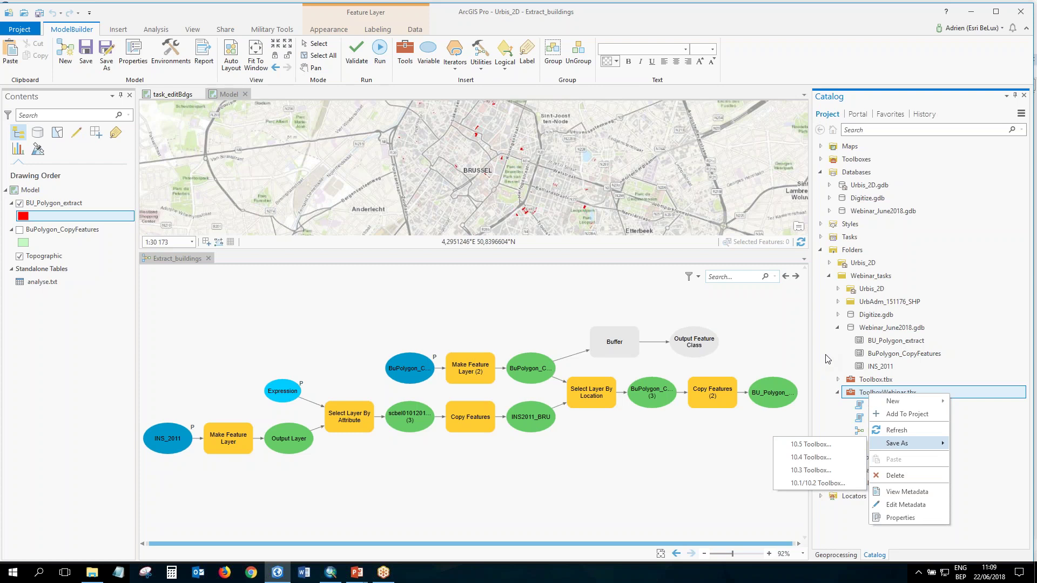
{"action": "left_click", "coordinate": [370, 292]}
{"action": "mouse_move", "coordinate": [358, 575]}
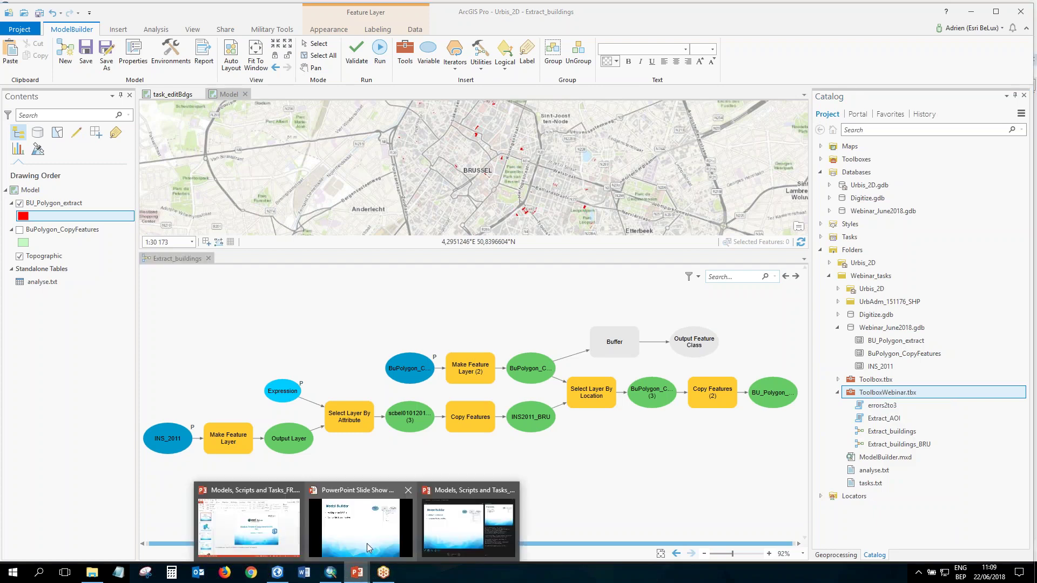
{"action": "left_click", "coordinate": [351, 546]}
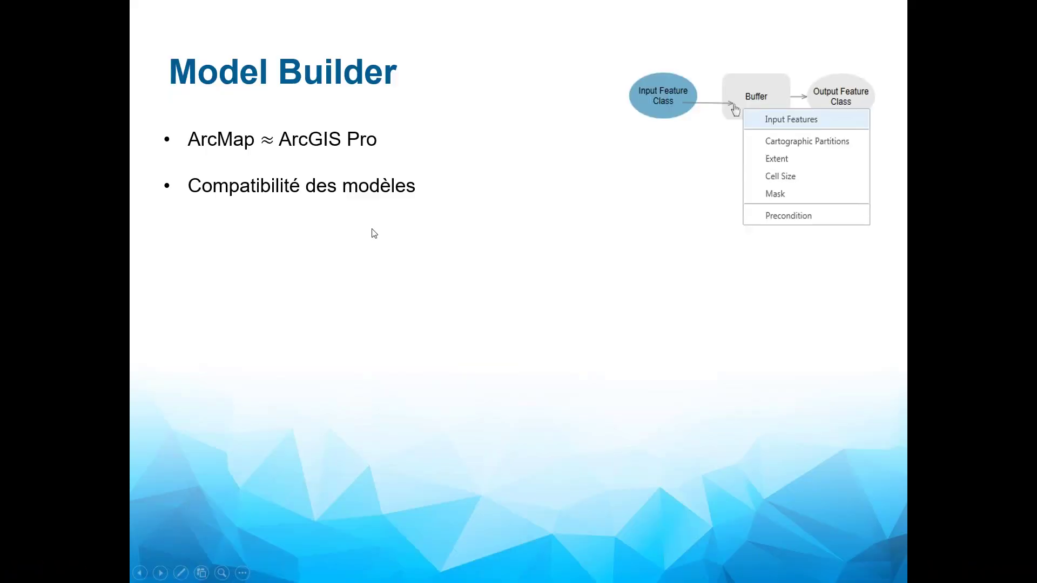
{"action": "left_click", "coordinate": [409, 220]}
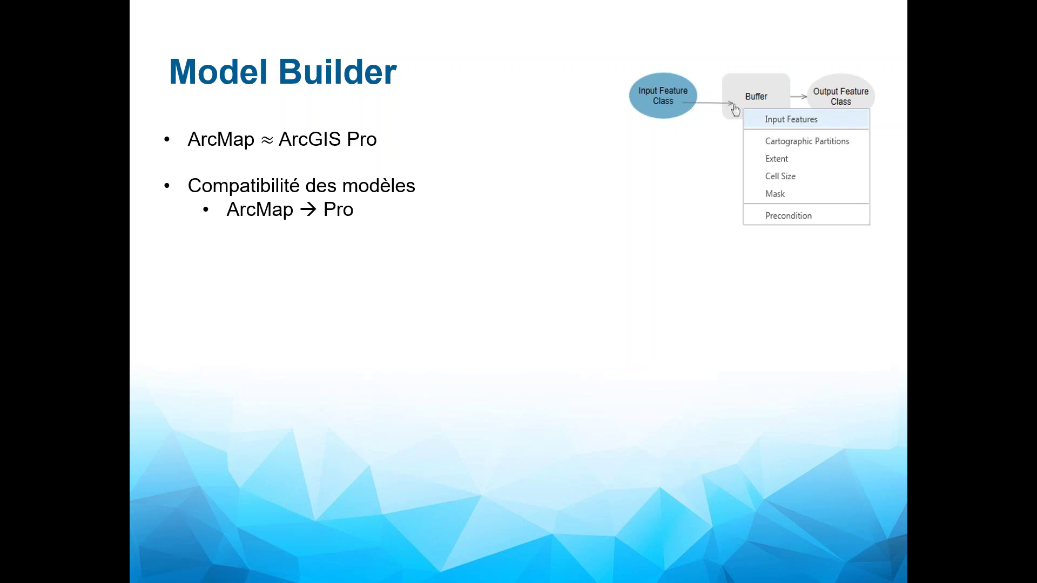
{"action": "key", "text": "Right"}
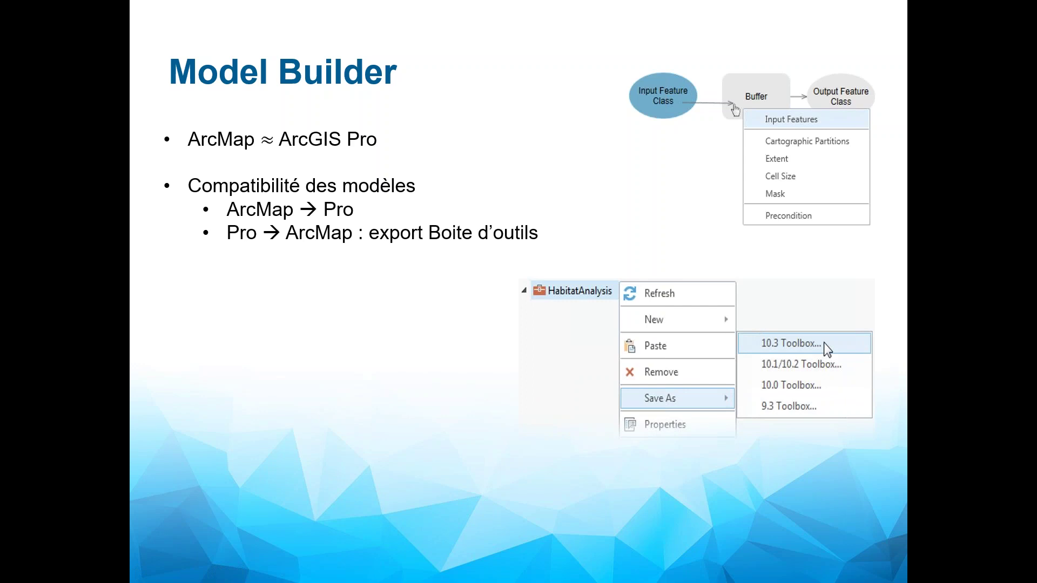
{"action": "key", "text": "Right"}
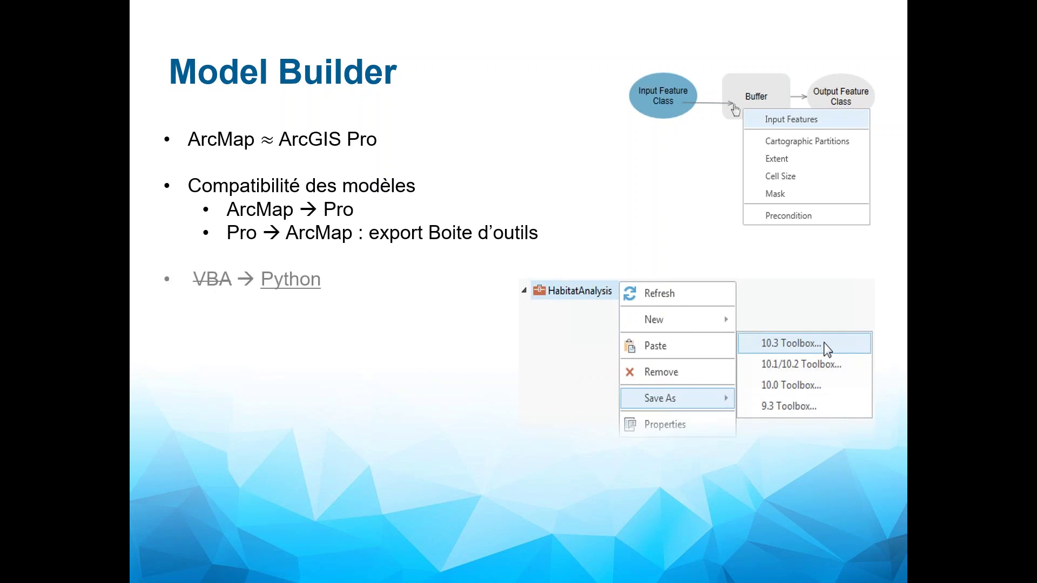
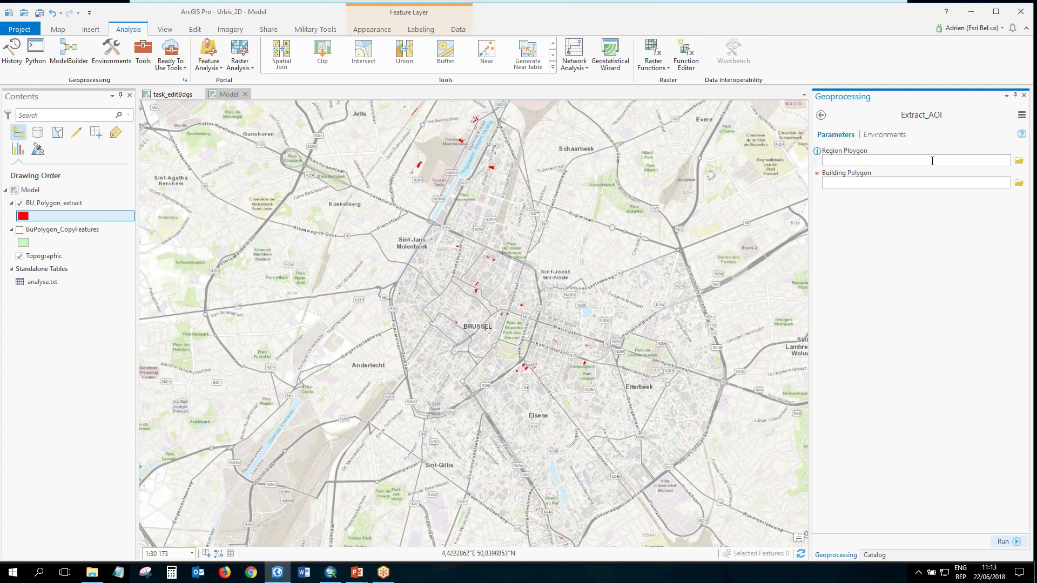
- Set Extract_AOI's region polygon to INS_2011 and its building polygon to BuPolygon_CopyFeatures, both from Webinar_June2018.gdb
{"action": "left_click", "coordinate": [1019, 160]}
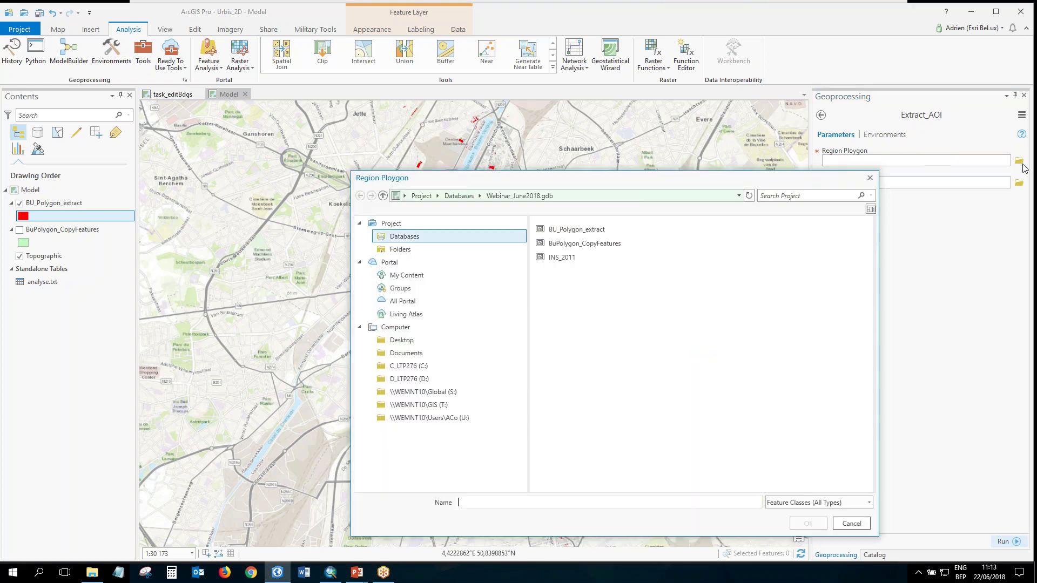
{"action": "left_click", "coordinate": [592, 256]}
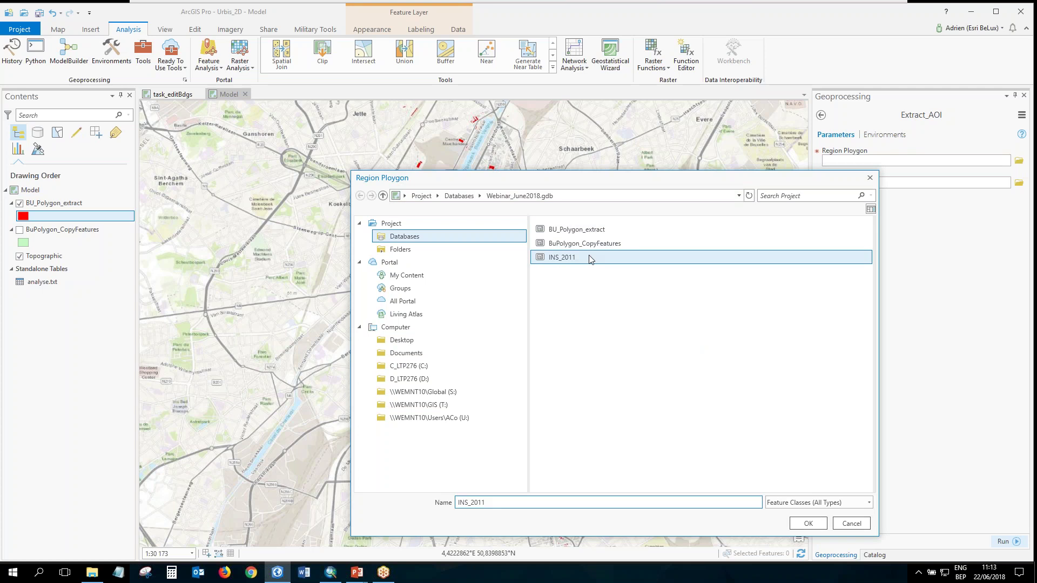
{"action": "left_click", "coordinate": [809, 527]}
{"action": "left_click", "coordinate": [910, 185]}
{"action": "left_click", "coordinate": [1020, 183]}
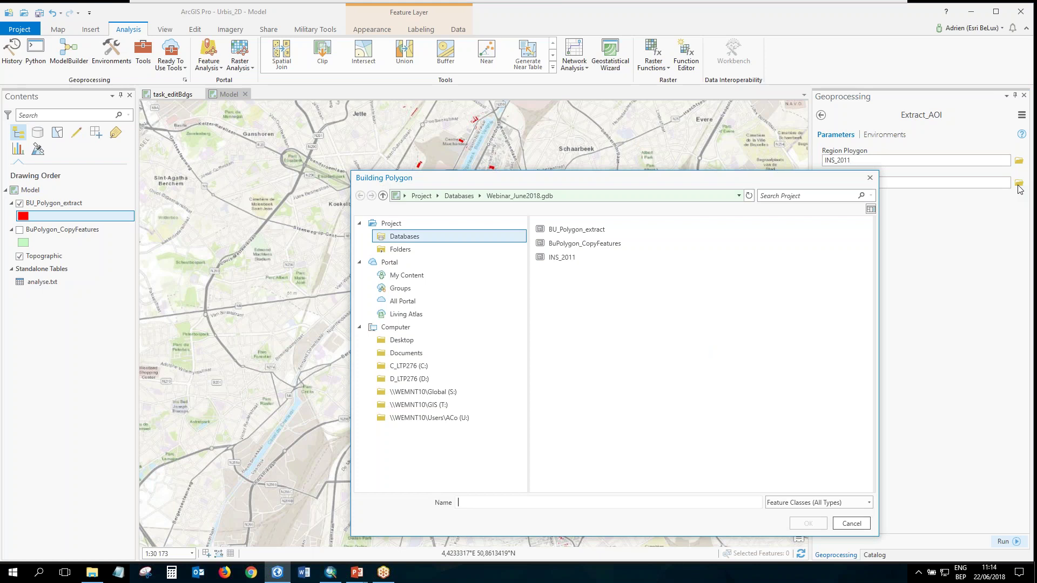
{"action": "left_click", "coordinate": [624, 246]}
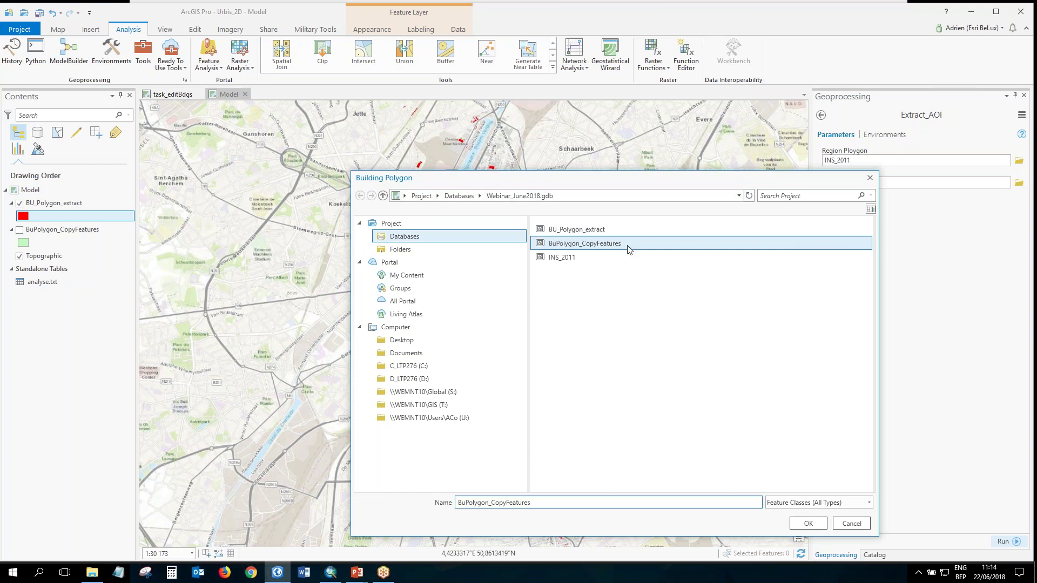
{"action": "left_click", "coordinate": [808, 524]}
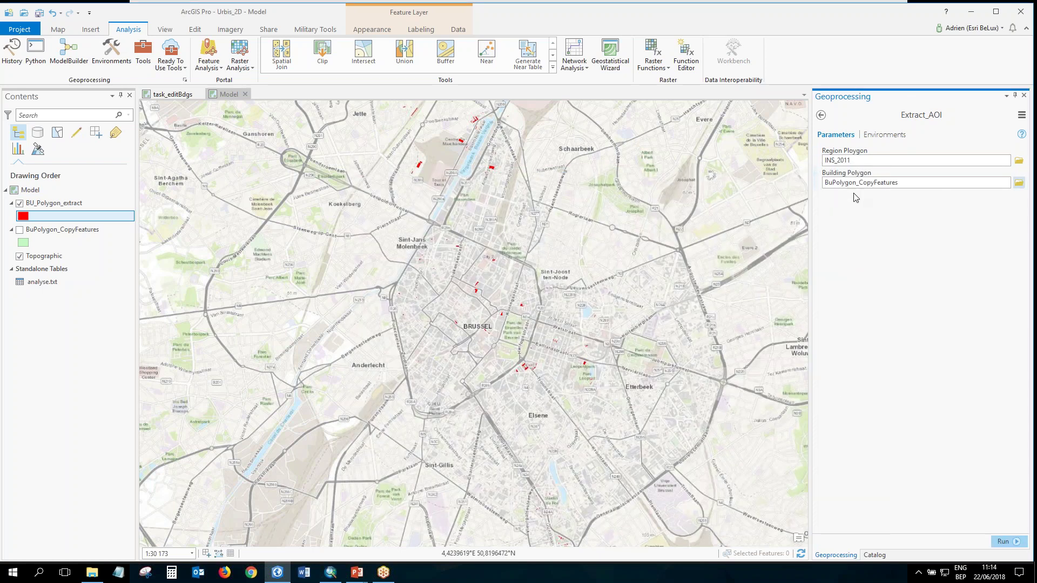
- Run the Extract_AOI script tool and expand its messages to follow which regions are being processed
{"action": "left_click", "coordinate": [1004, 541]}
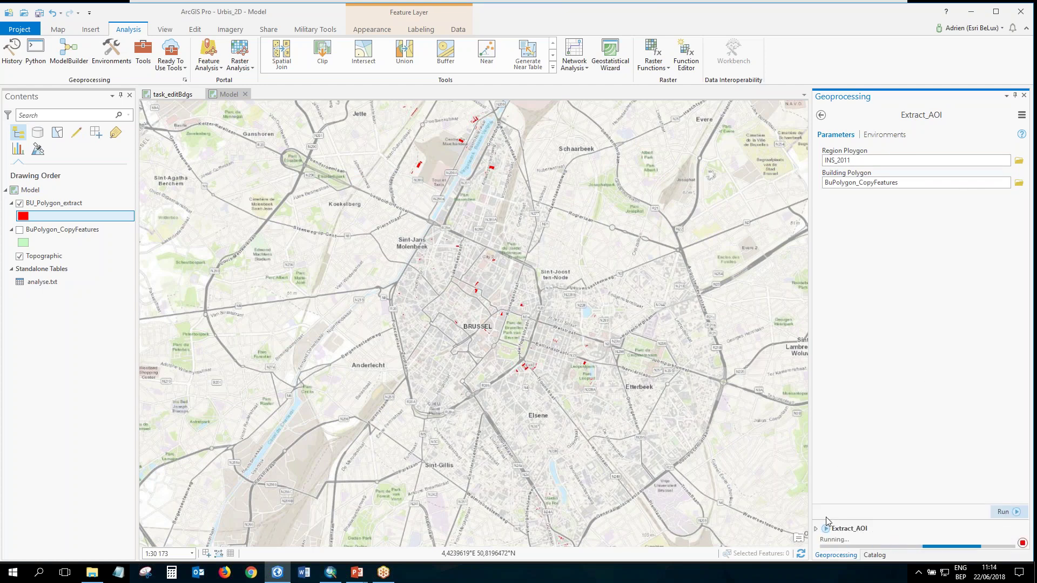
{"action": "left_click", "coordinate": [816, 532]}
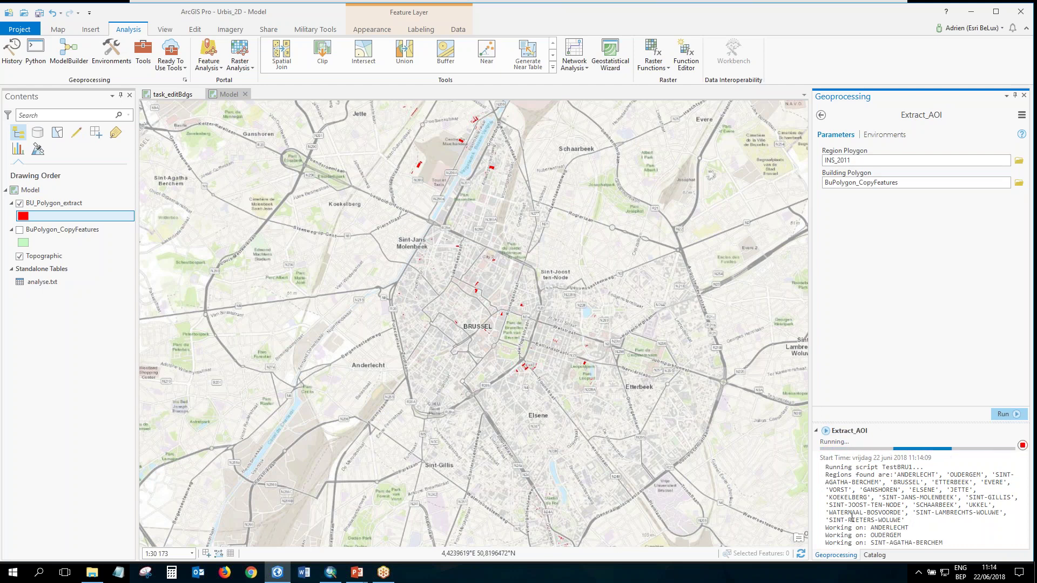
{"action": "left_click_drag", "start_coordinate": [826, 528], "coordinate": [897, 528]}
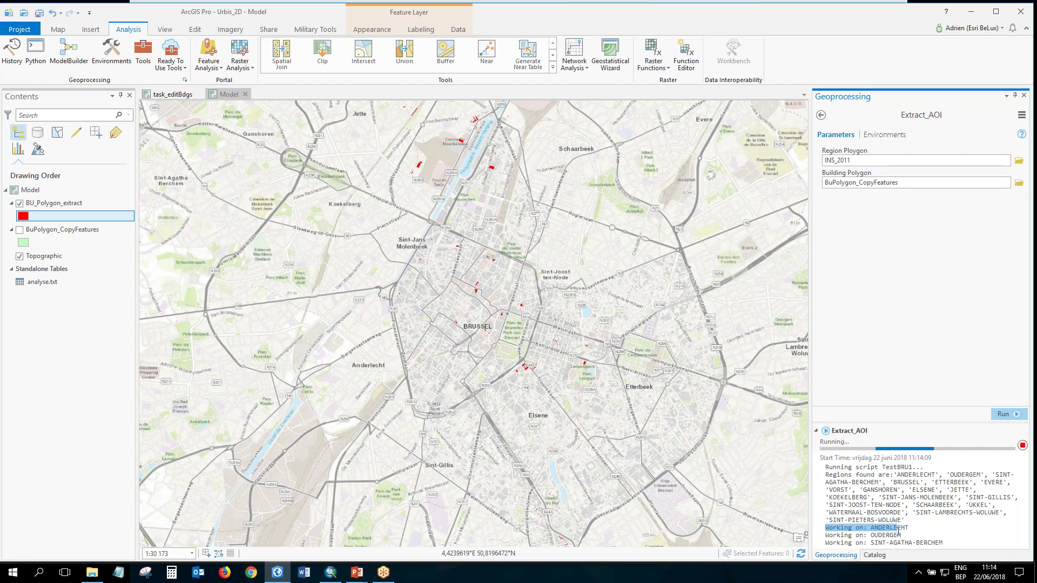
{"action": "left_click", "coordinate": [891, 534]}
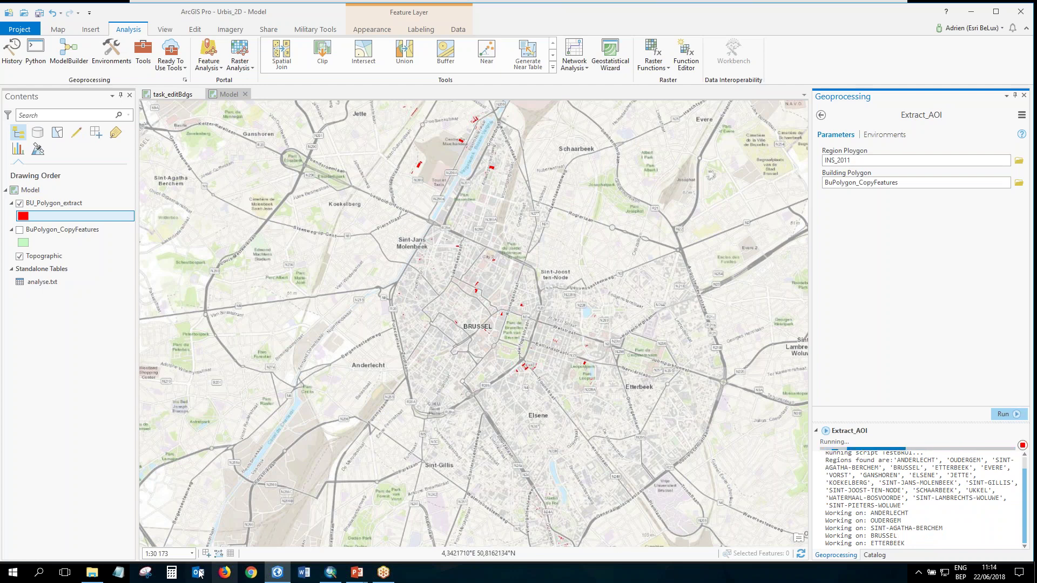
- Open Extract_AreaOfInterestErrors.py from the Webinar_tasks folder for editing in PyScripter, and minimize the File Explorer window
{"action": "mouse_move", "coordinate": [92, 573]}
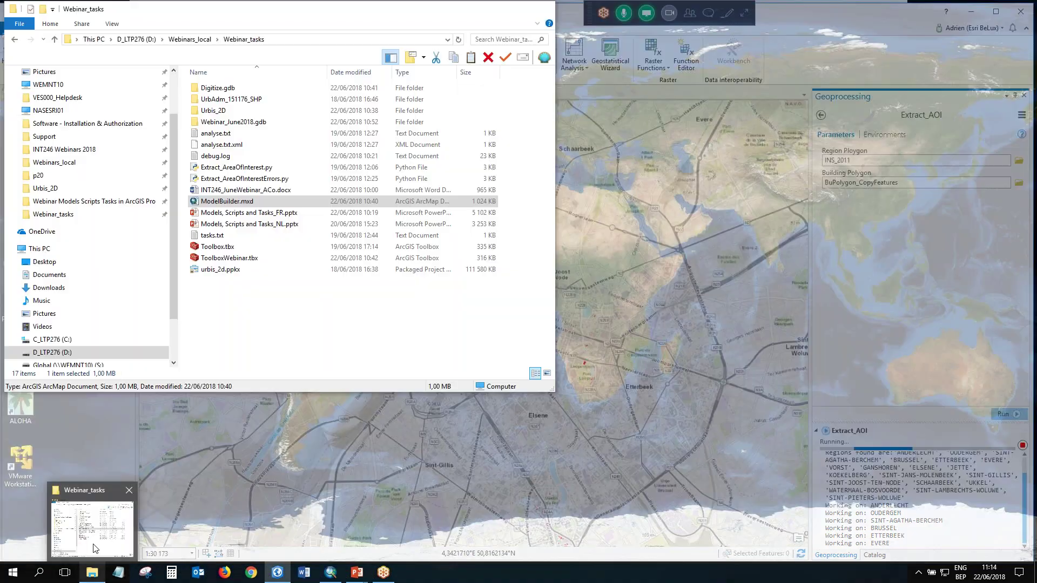
{"action": "left_click", "coordinate": [94, 549]}
{"action": "left_click", "coordinate": [248, 178]}
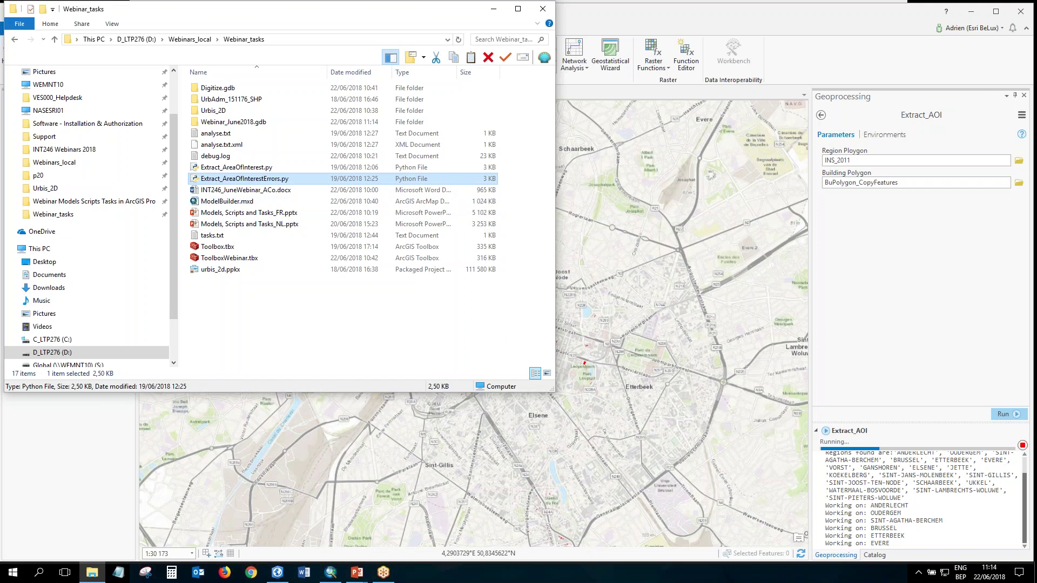
{"action": "right_click", "coordinate": [247, 179]}
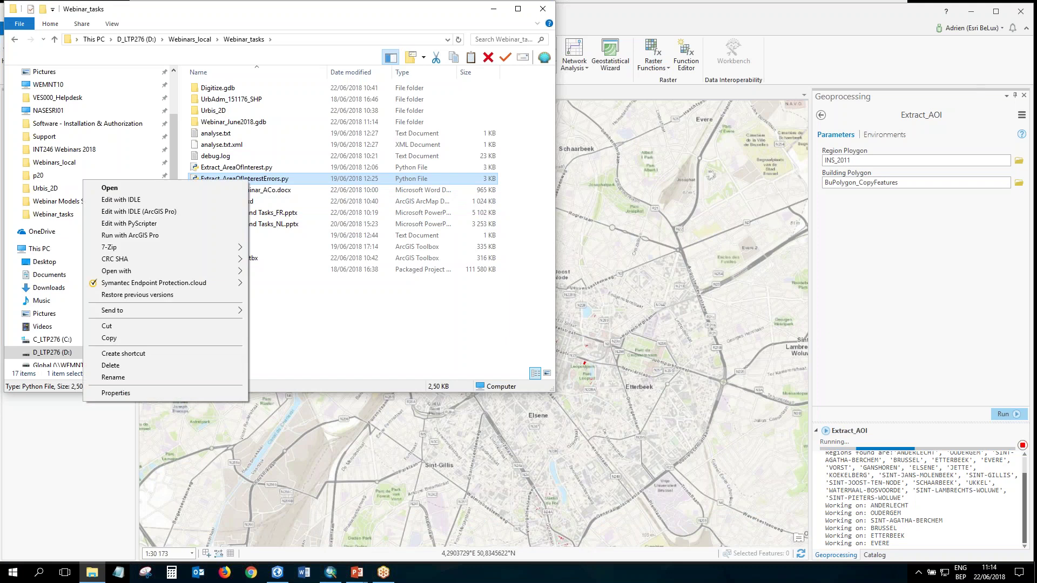
{"action": "left_click", "coordinate": [173, 224]}
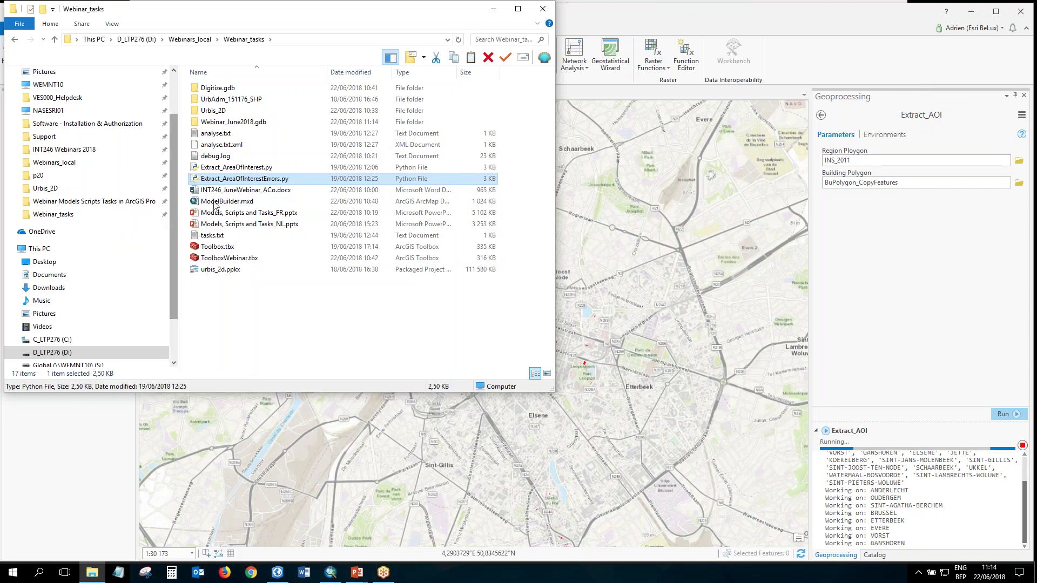
{"action": "left_click", "coordinate": [495, 11]}
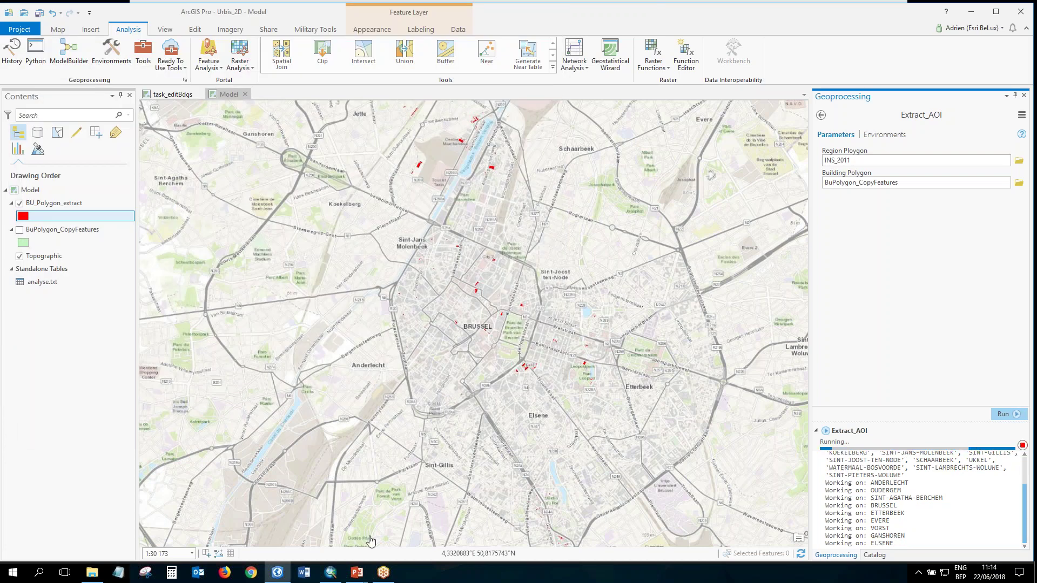
- Open Extract_AreaOfInterest.py from the Webinar_tasks folder in PyScripter and read through its code to the end
{"action": "left_click", "coordinate": [91, 573]}
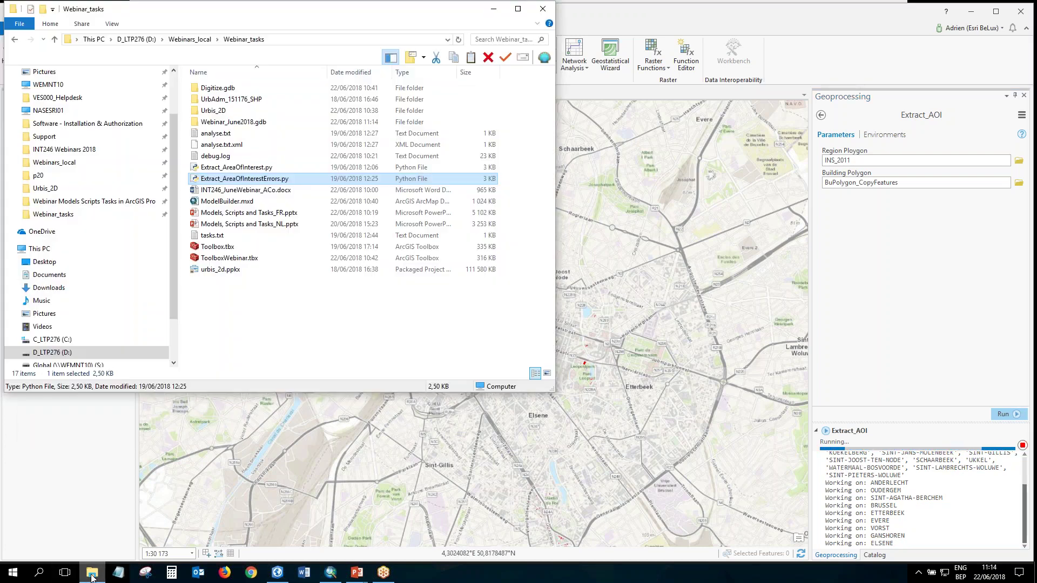
{"action": "left_click", "coordinate": [268, 168]}
{"action": "right_click", "coordinate": [269, 169]}
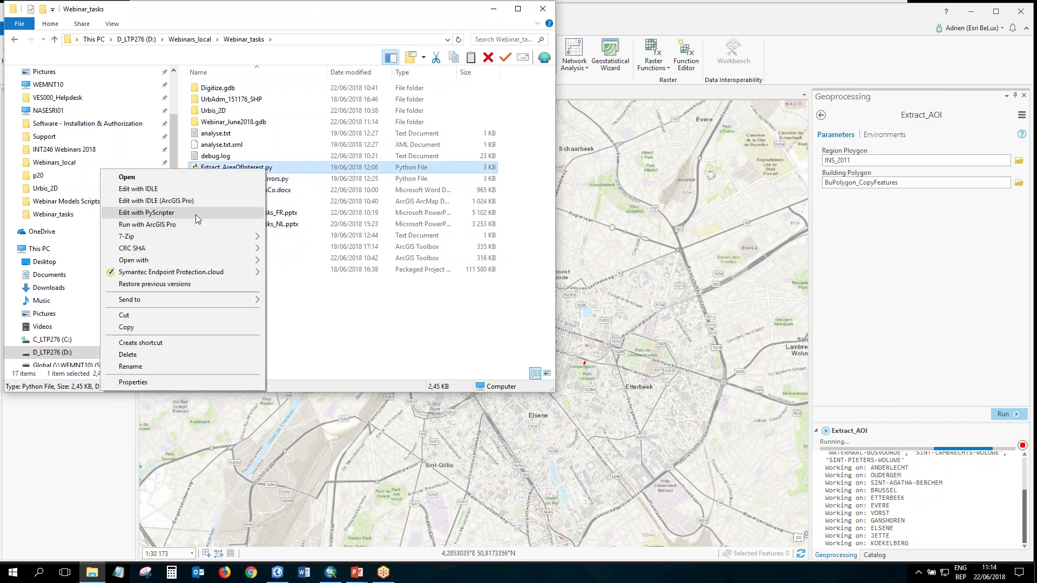
{"action": "left_click", "coordinate": [146, 212]}
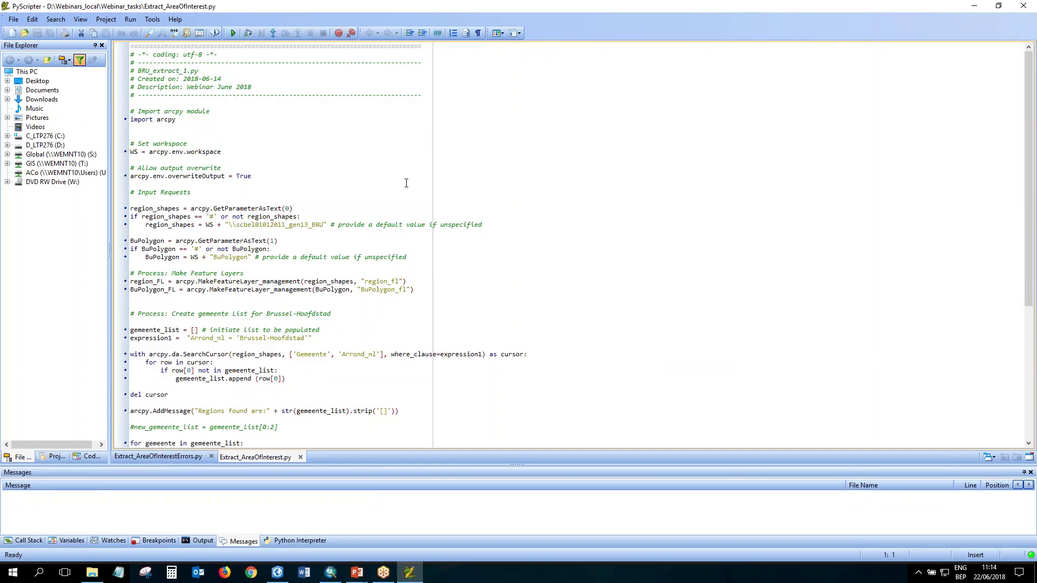
{"action": "scroll", "coordinate": [263, 184], "scroll_direction": "down", "scroll_amount": 5}
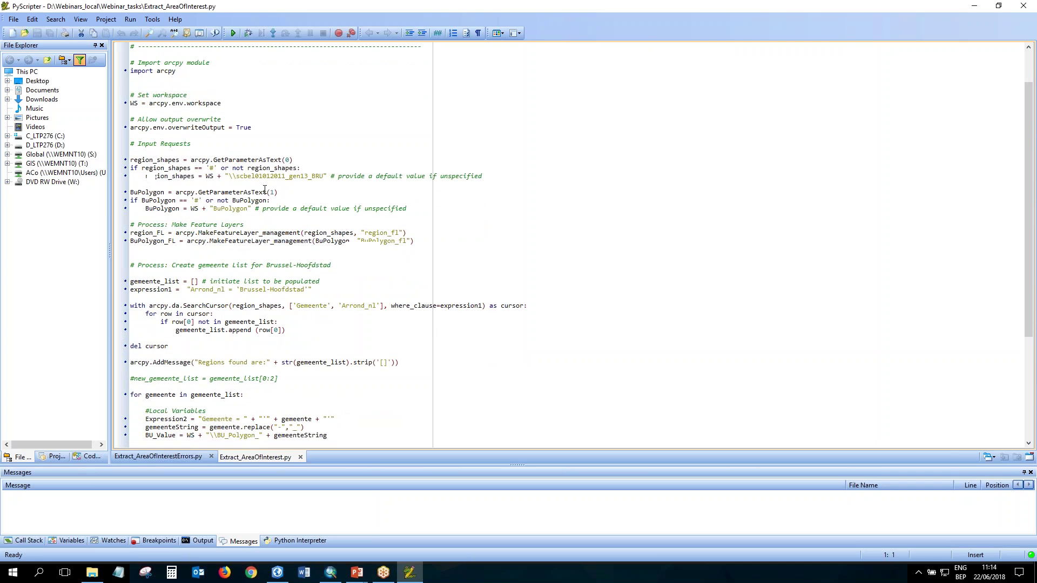
{"action": "scroll", "coordinate": [271, 216], "scroll_direction": "down", "scroll_amount": 4}
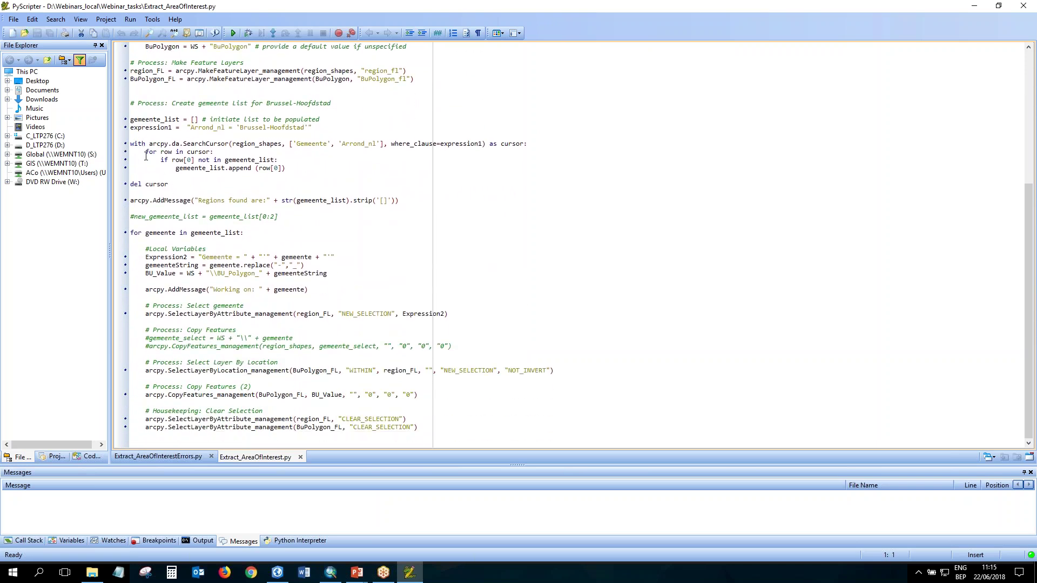
- Examine the search cursor's row loop and the loop over gemeente_list in Extract_AreaOfInterest.py
{"action": "left_click_drag", "start_coordinate": [147, 152], "coordinate": [219, 151]}
{"action": "left_click", "coordinate": [231, 155]}
{"action": "left_click_drag", "start_coordinate": [131, 233], "coordinate": [258, 237]}
{"action": "left_click", "coordinate": [254, 233]}
{"action": "scroll", "coordinate": [309, 438], "scroll_direction": "up", "scroll_amount": 5}
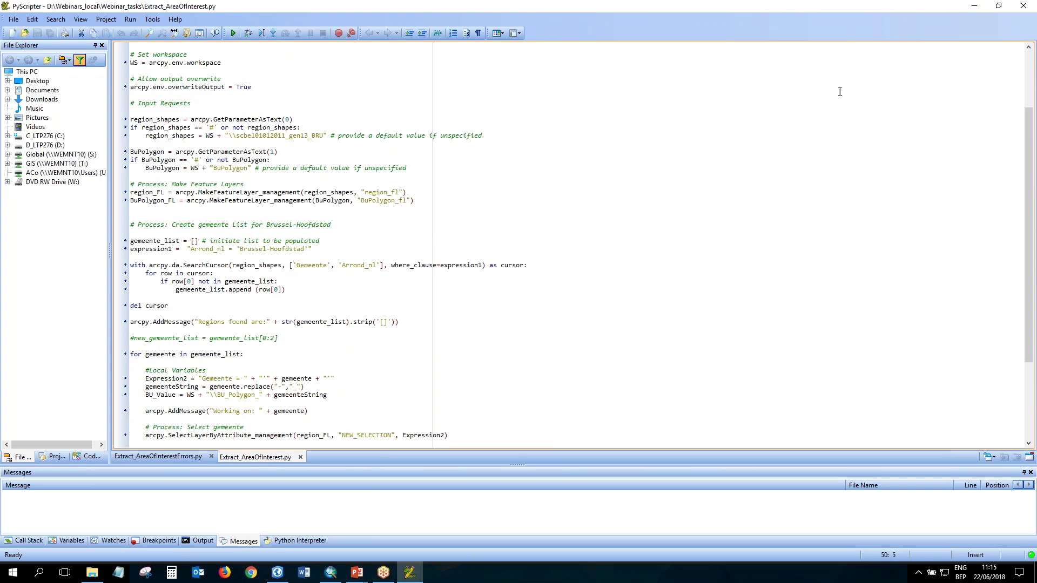
- Minimize PyScripter to return to ArcGIS Pro, and enlarge the Extract_AOI message area to review the processed regions
{"action": "left_click", "coordinate": [977, 7]}
{"action": "mouse_move", "coordinate": [830, 535]}
{"action": "left_mouse_down"}
{"action": "mouse_move", "coordinate": [867, 543]}
{"action": "mouse_move", "coordinate": [814, 534]}
{"action": "left_mouse_up"}
{"action": "left_click", "coordinate": [855, 541]}
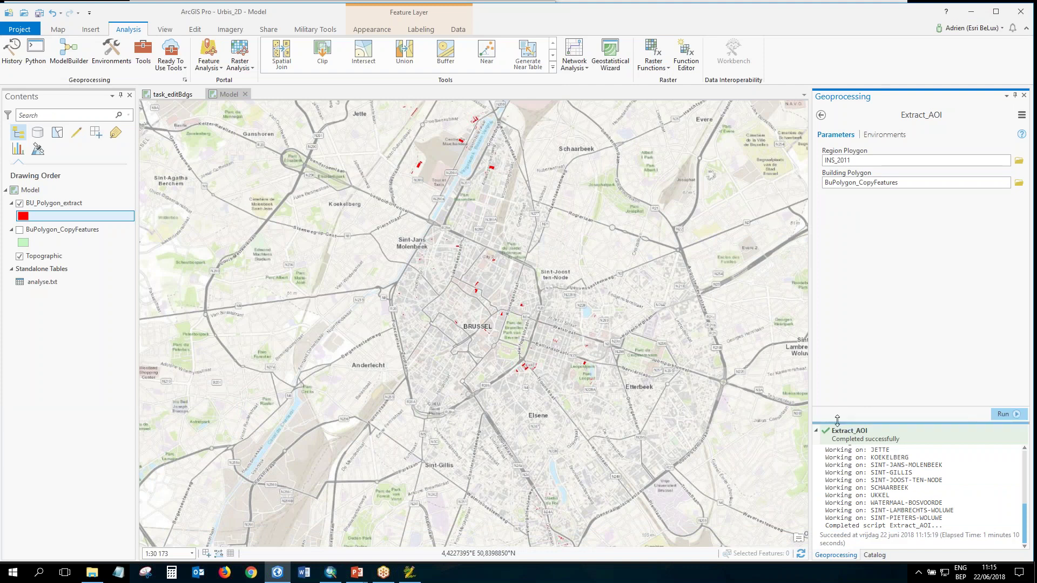
{"action": "left_click_drag", "start_coordinate": [836, 423], "coordinate": [836, 395]}
- Refresh Urbis_2D.gdb among the project's databases and expand it to list its feature classes
{"action": "left_click", "coordinate": [875, 556]}
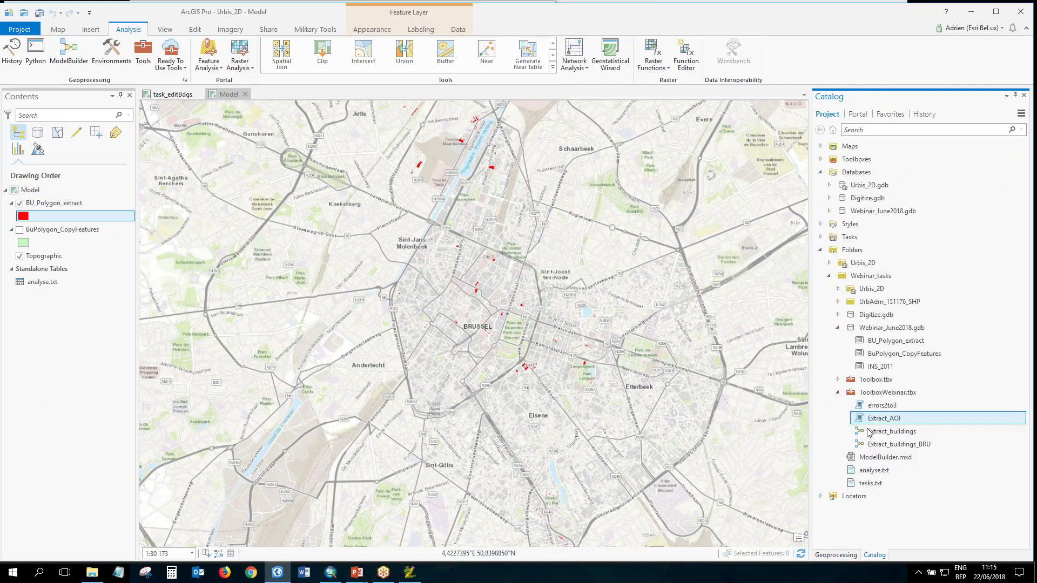
{"action": "left_click", "coordinate": [862, 186]}
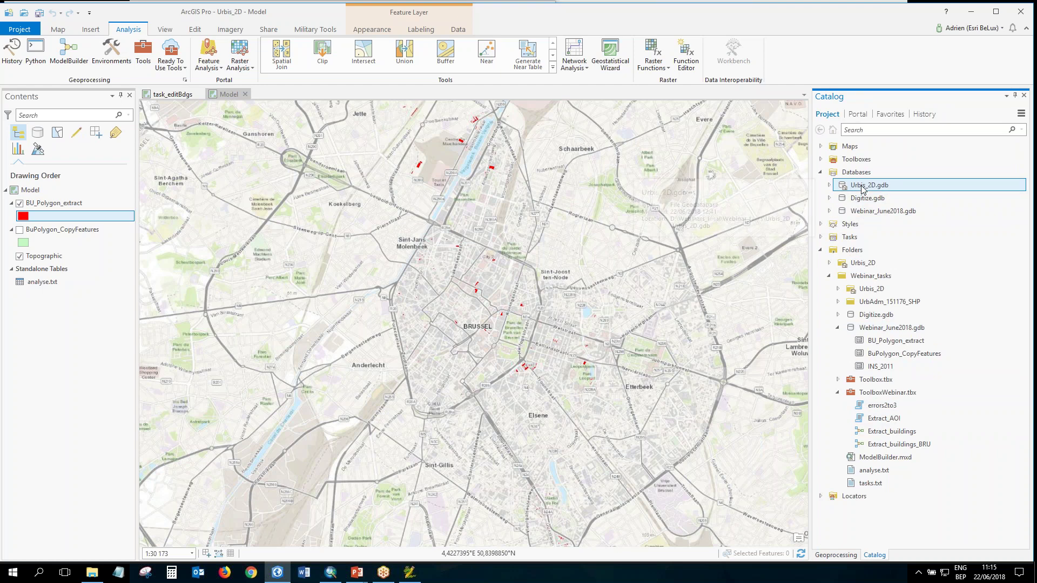
{"action": "left_click", "coordinate": [830, 185]}
{"action": "left_click", "coordinate": [830, 185]}
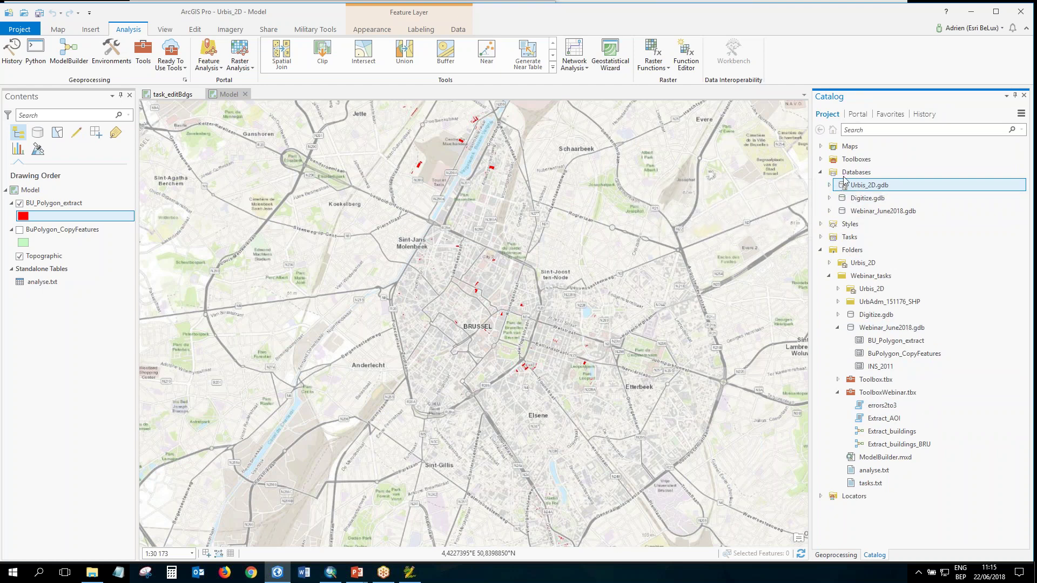
{"action": "right_click", "coordinate": [860, 187]}
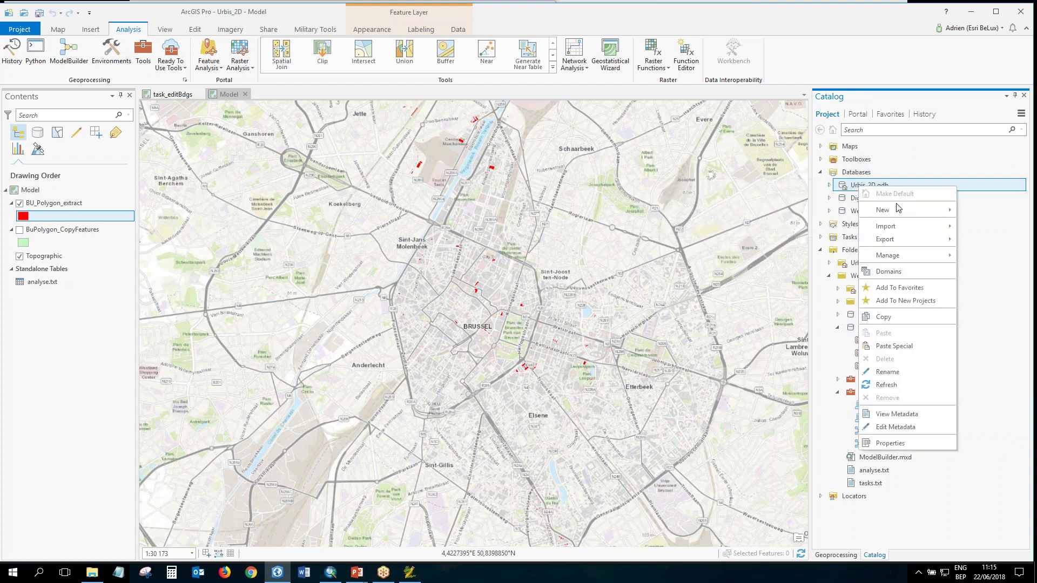
{"action": "left_click", "coordinate": [893, 386]}
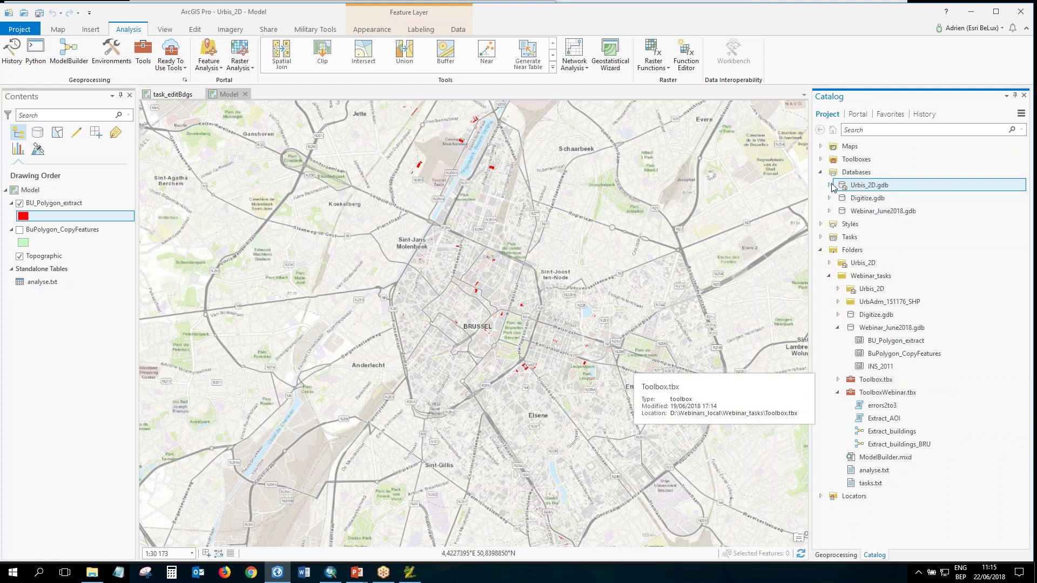
{"action": "left_click", "coordinate": [831, 186]}
- Add BU_Polygon_ANDERLECHT and BU_Polygon_BRUSSEL to the Model map, hide the BU_Polygon_extract layer, and collapse Urbis_2D.gdb
{"action": "left_click", "coordinate": [896, 201]}
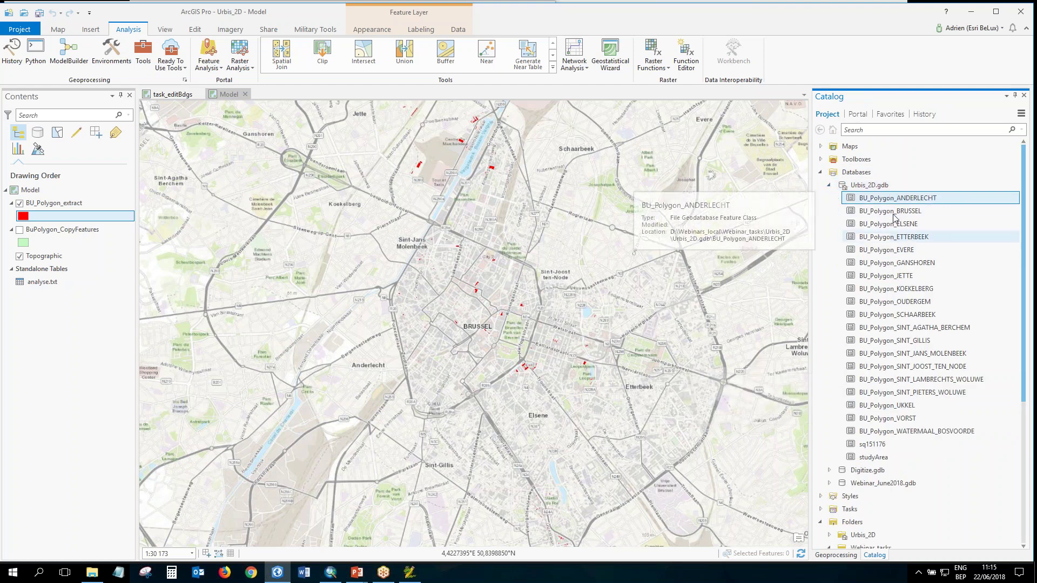
{"action": "mouse_move", "coordinate": [896, 201]}
{"action": "left_mouse_down"}
{"action": "mouse_move", "coordinate": [640, 238]}
{"action": "mouse_move", "coordinate": [486, 284]}
{"action": "left_mouse_up"}
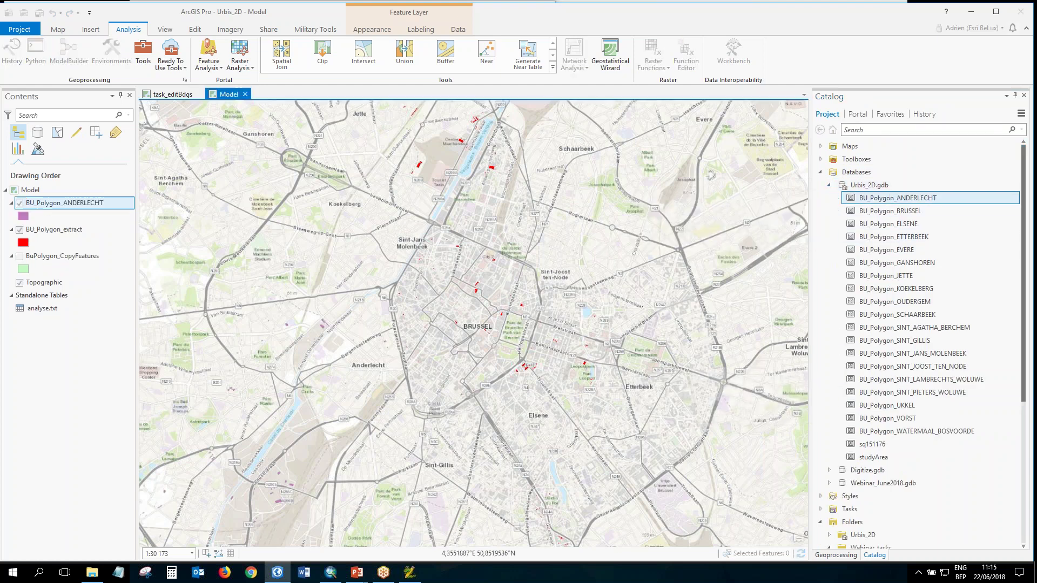
{"action": "left_click", "coordinate": [906, 212]}
{"action": "left_click_drag", "start_coordinate": [906, 212], "coordinate": [567, 226]}
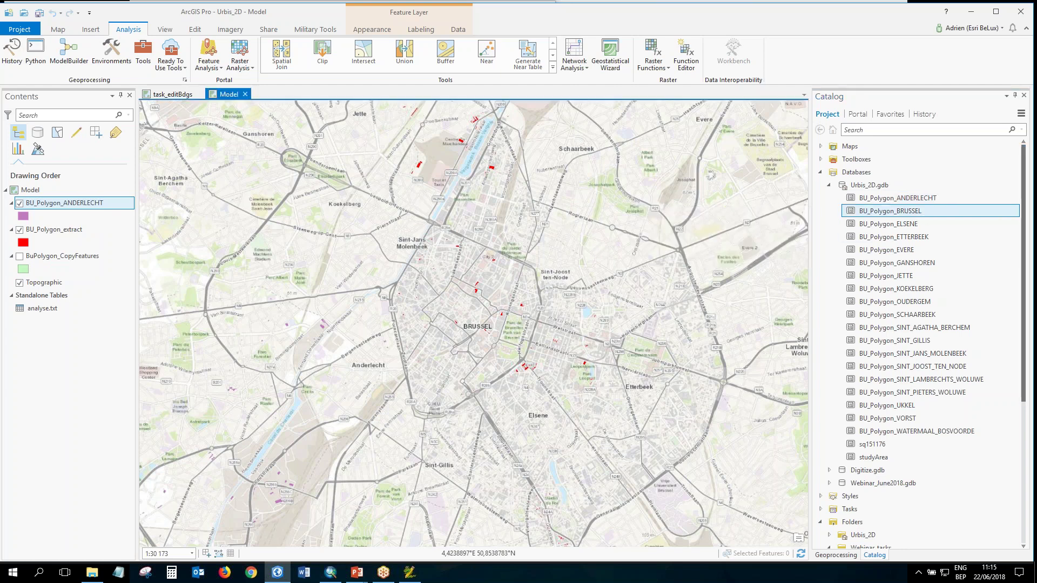
{"action": "left_click", "coordinate": [19, 256]}
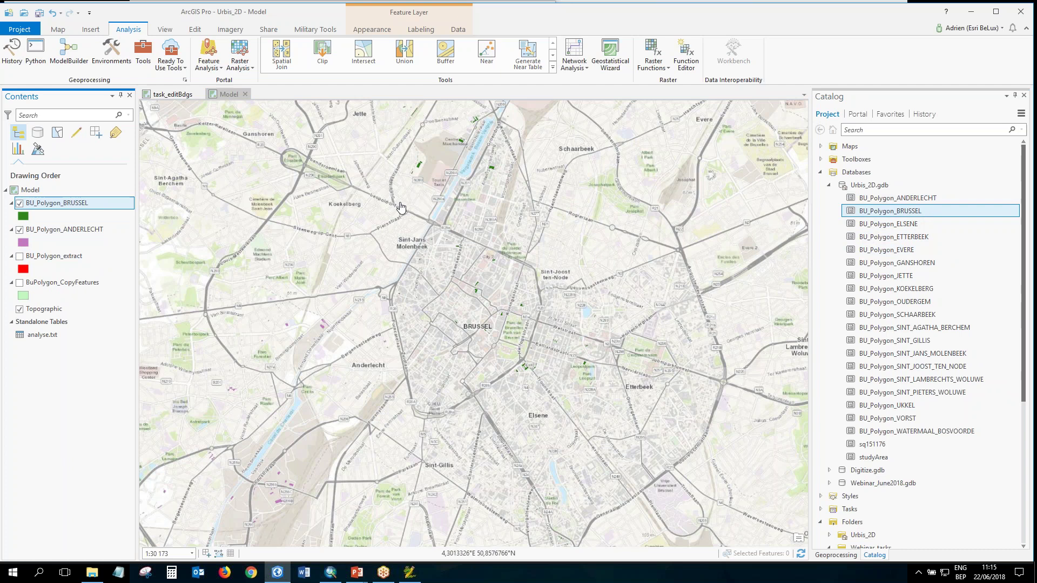
{"action": "left_click", "coordinate": [830, 185]}
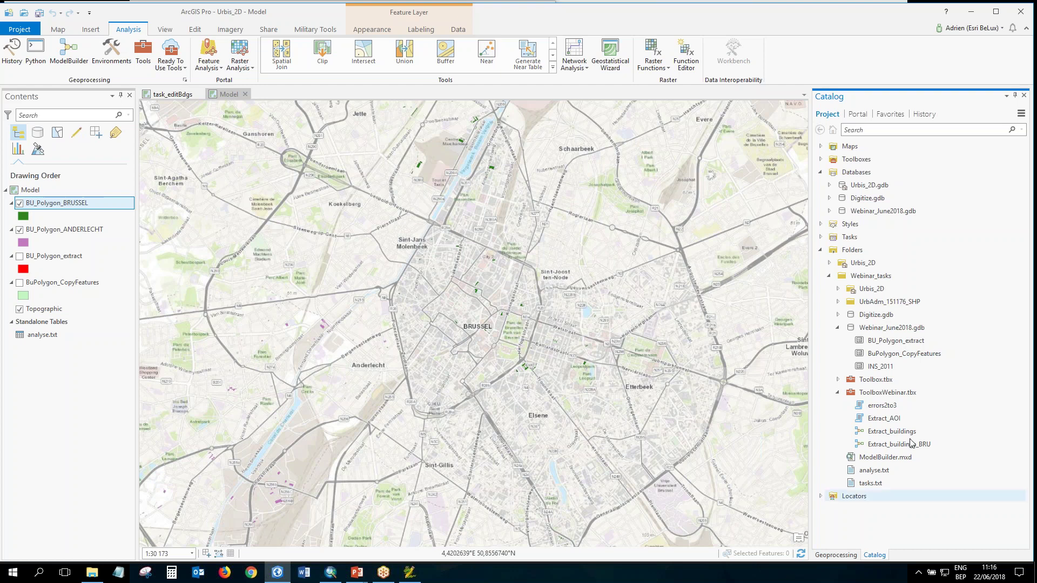
{"action": "left_click", "coordinate": [885, 419]}
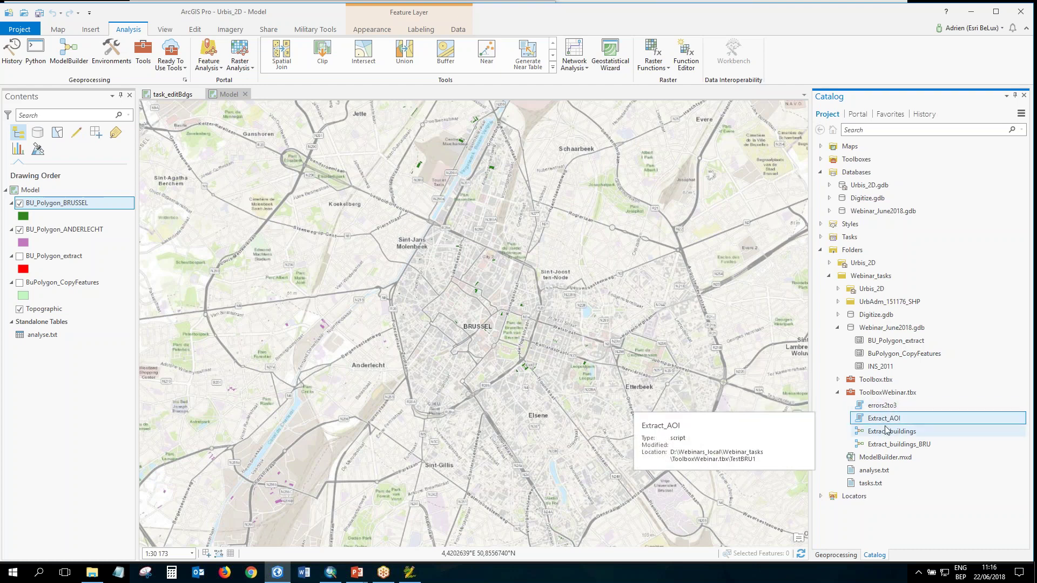
- Switch to ArcMap and check its Python version by running sys.version_info in the Python window
{"action": "left_click", "coordinate": [331, 573]}
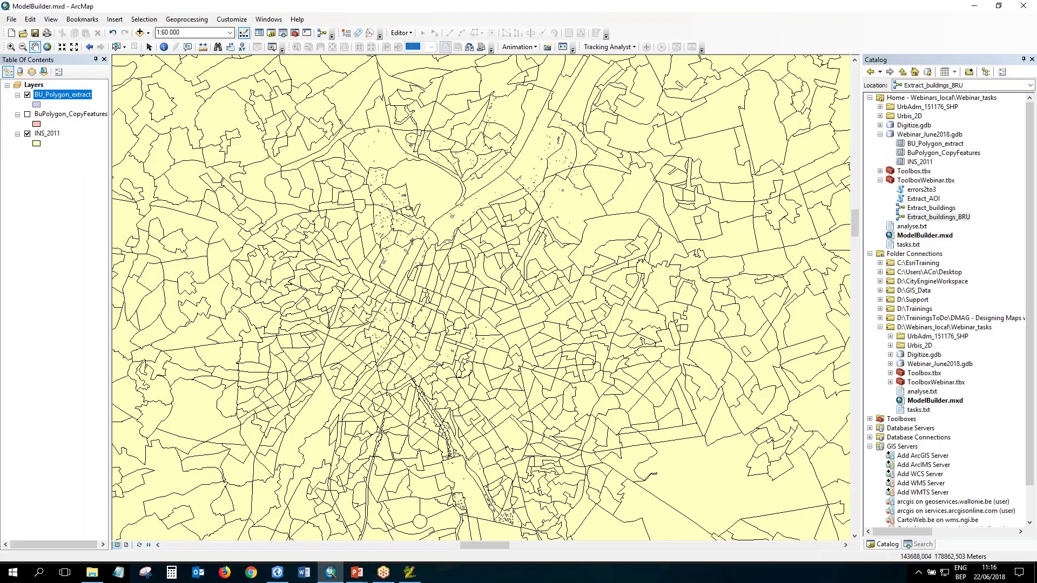
{"action": "left_click", "coordinate": [306, 34]}
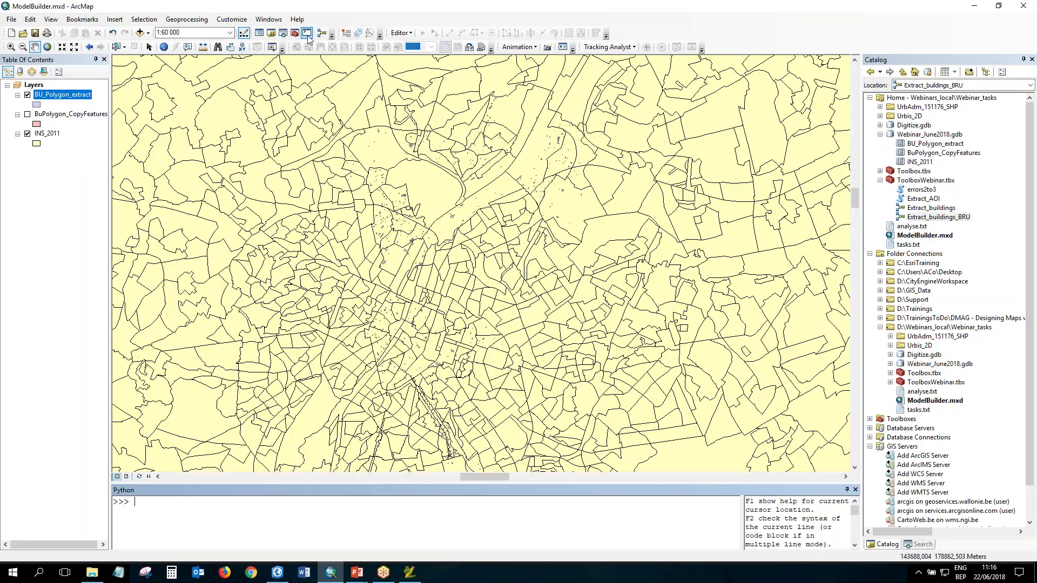
{"action": "type", "text": "sys"}
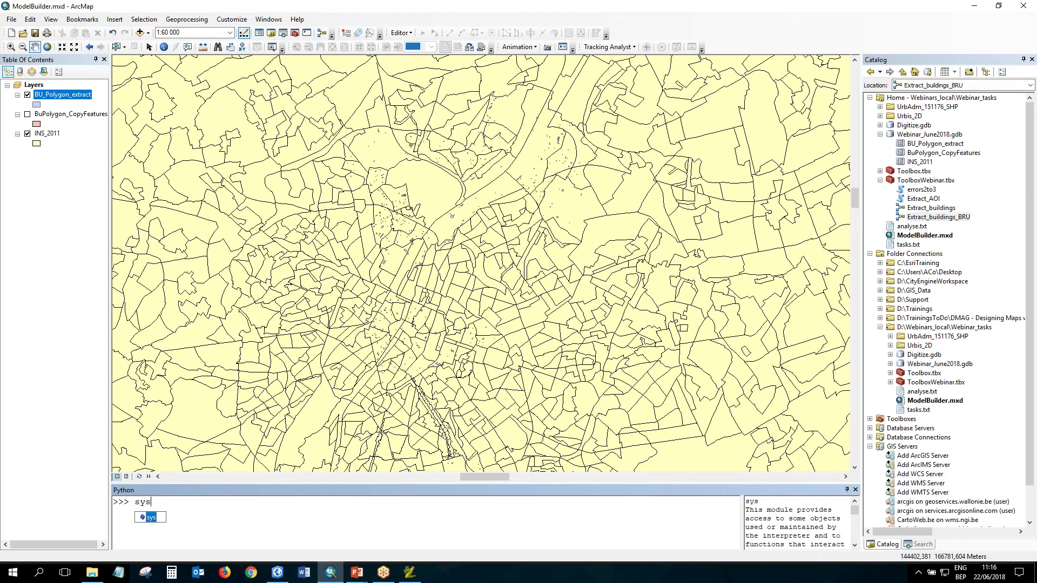
{"action": "type", "text": ".vers"}
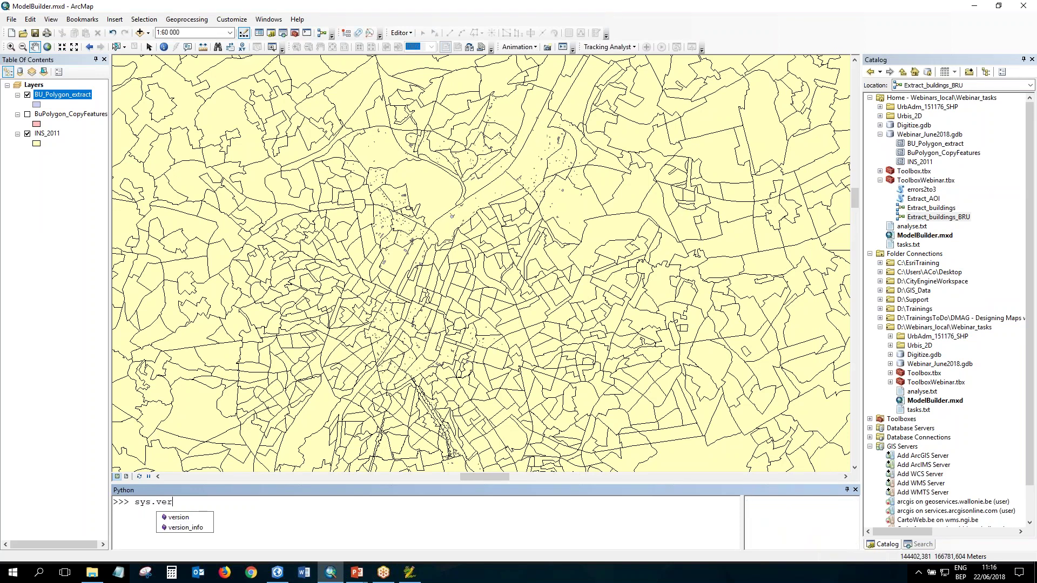
{"action": "left_click", "coordinate": [192, 528]}
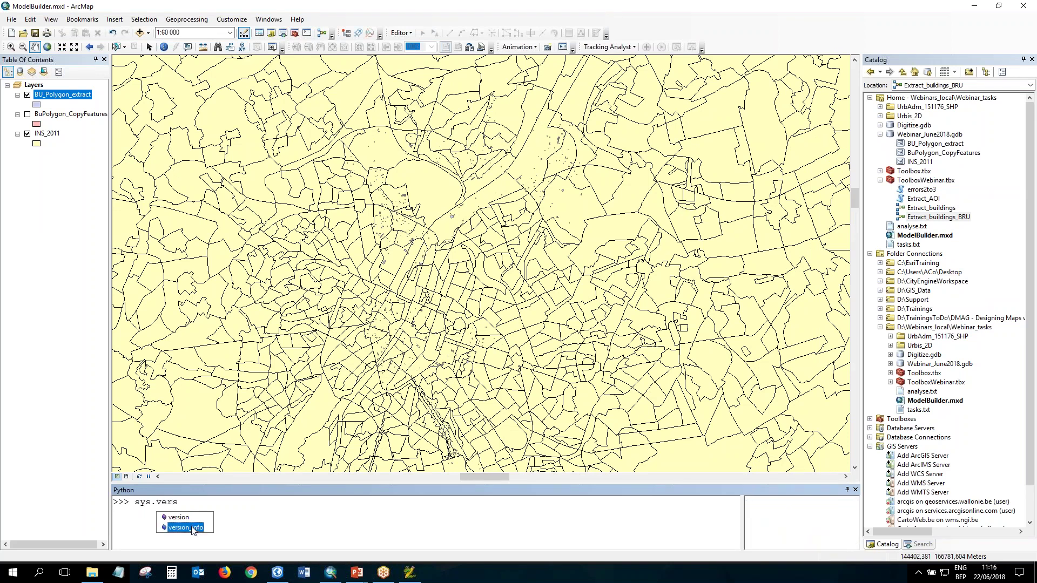
{"action": "double_click", "coordinate": [193, 528]}
{"action": "key", "text": "Return"}
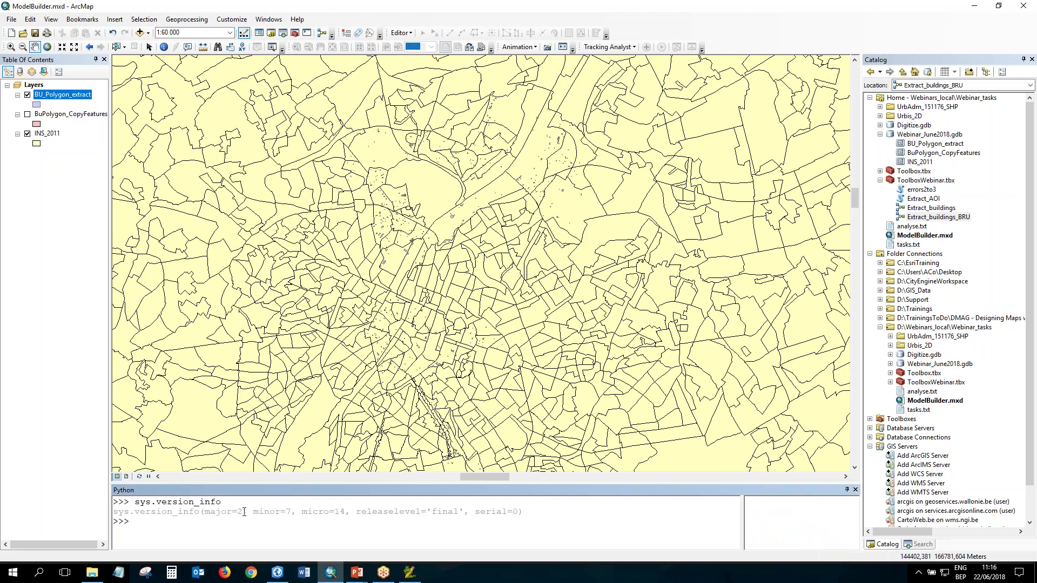
{"action": "left_click_drag", "start_coordinate": [239, 511], "coordinate": [315, 511]}
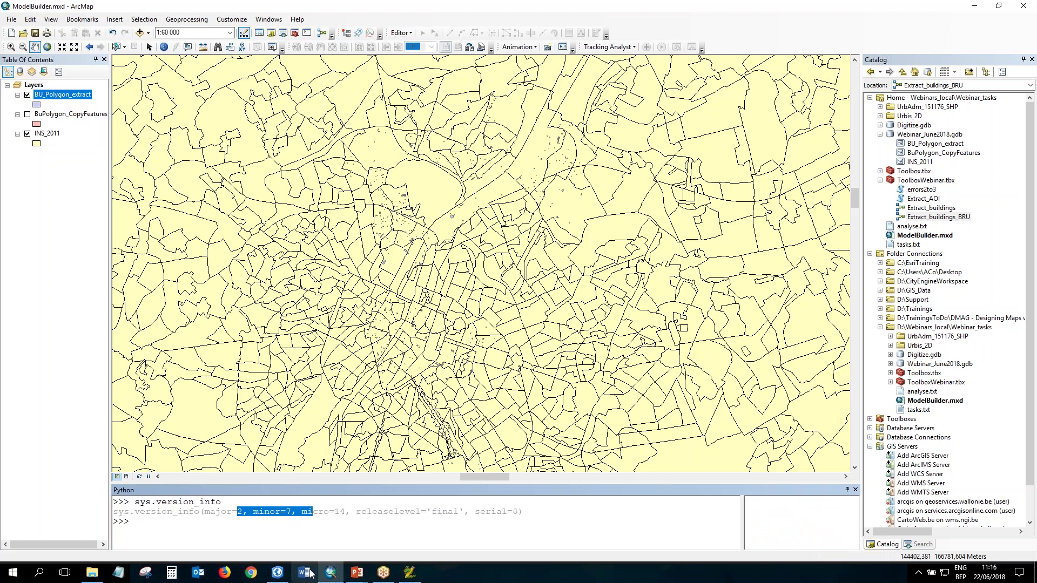
- Switch back to ArcGIS Pro and check its Python version by running sys.version_info in the Python window
{"action": "left_click", "coordinate": [277, 573]}
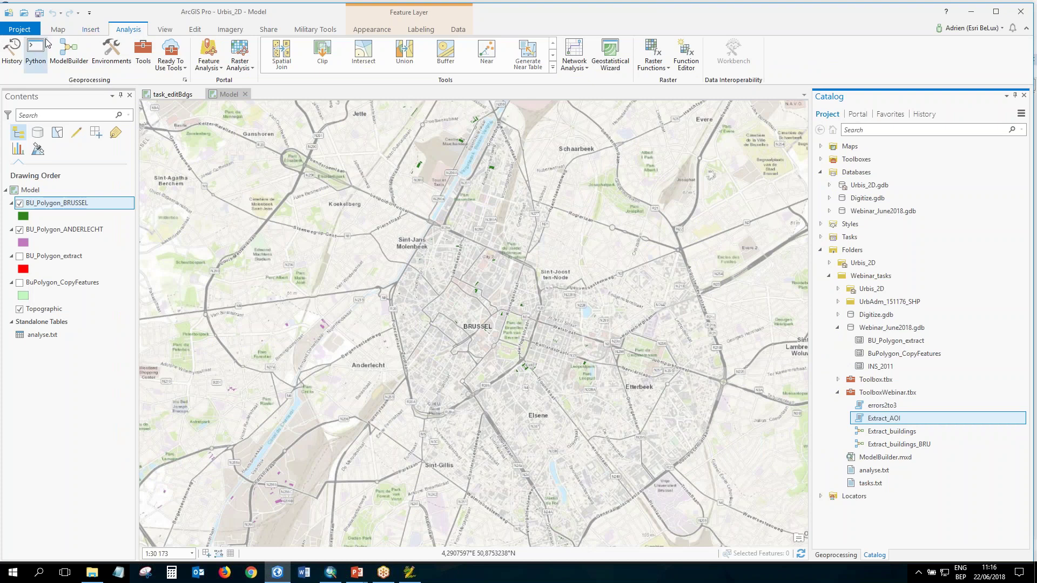
{"action": "left_click", "coordinate": [34, 50]}
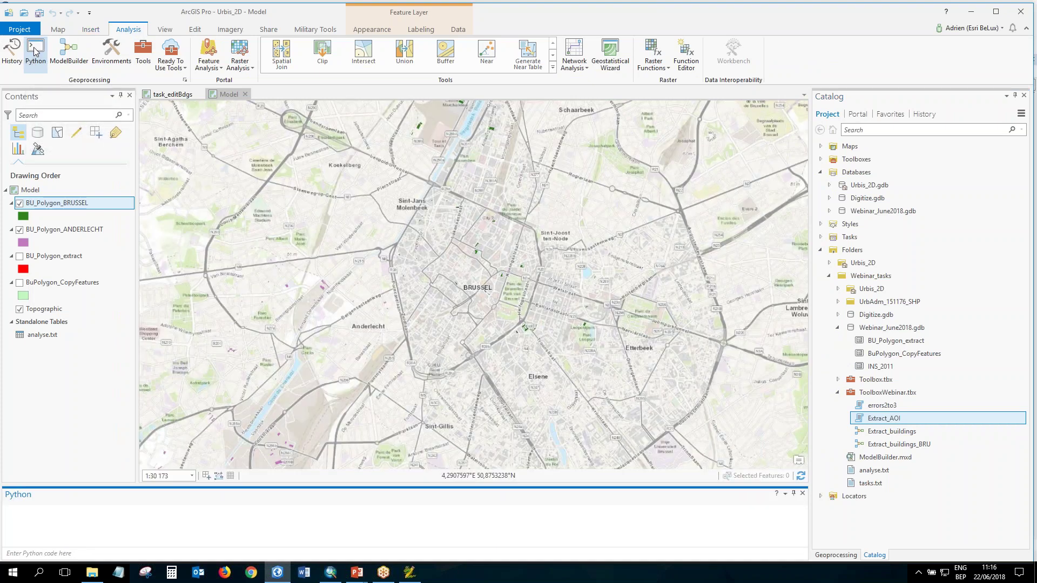
{"action": "left_click", "coordinate": [48, 551]}
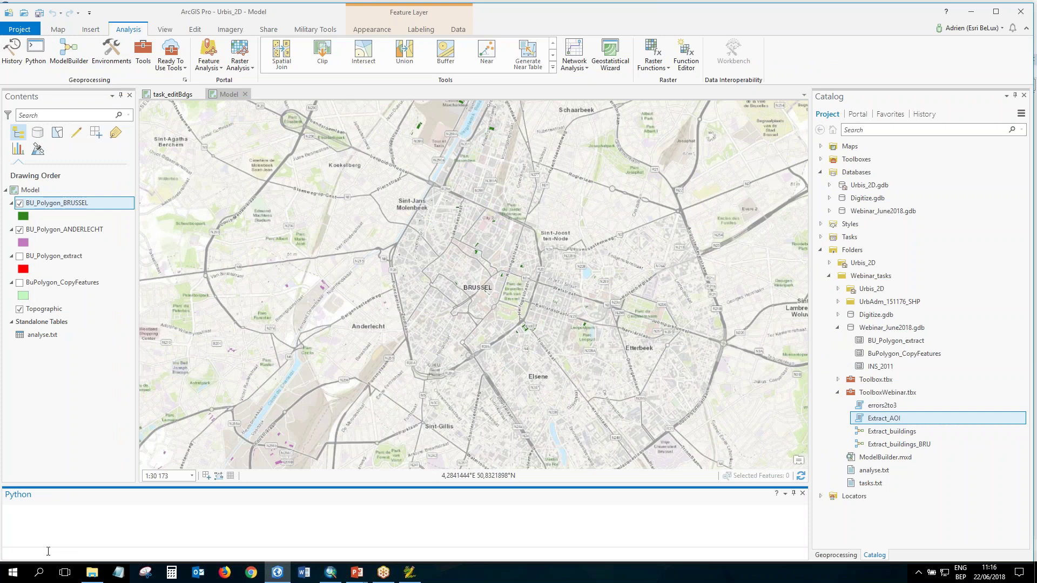
{"action": "type", "text": "sys.version_inf"}
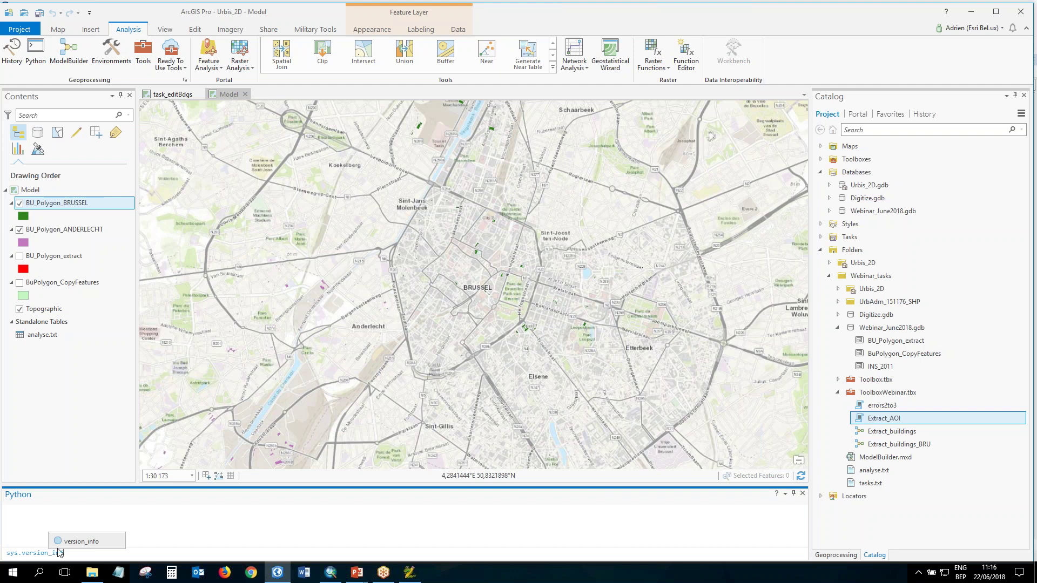
{"action": "type", "text": "o"}
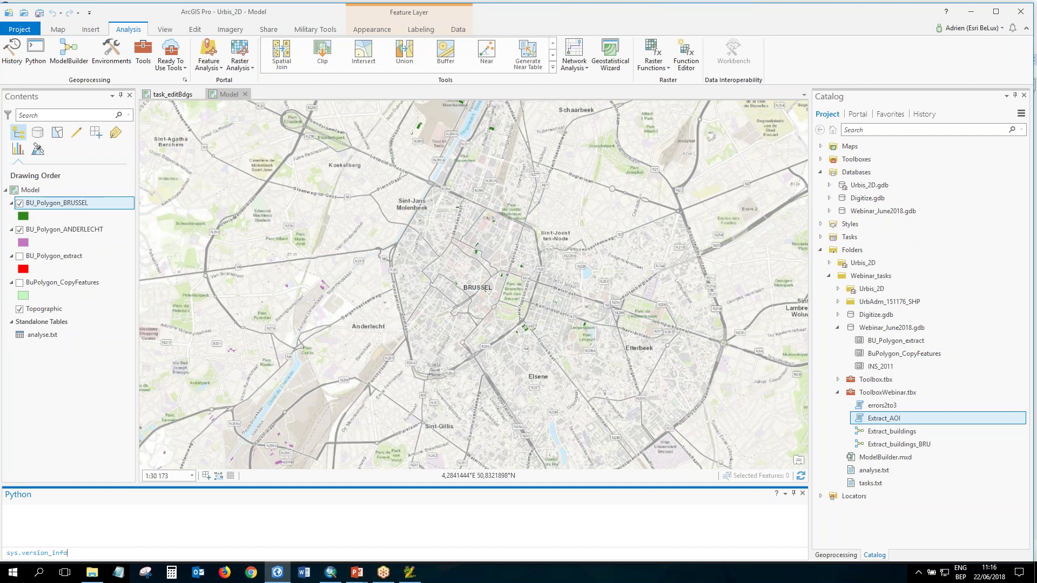
{"action": "key", "text": "Return"}
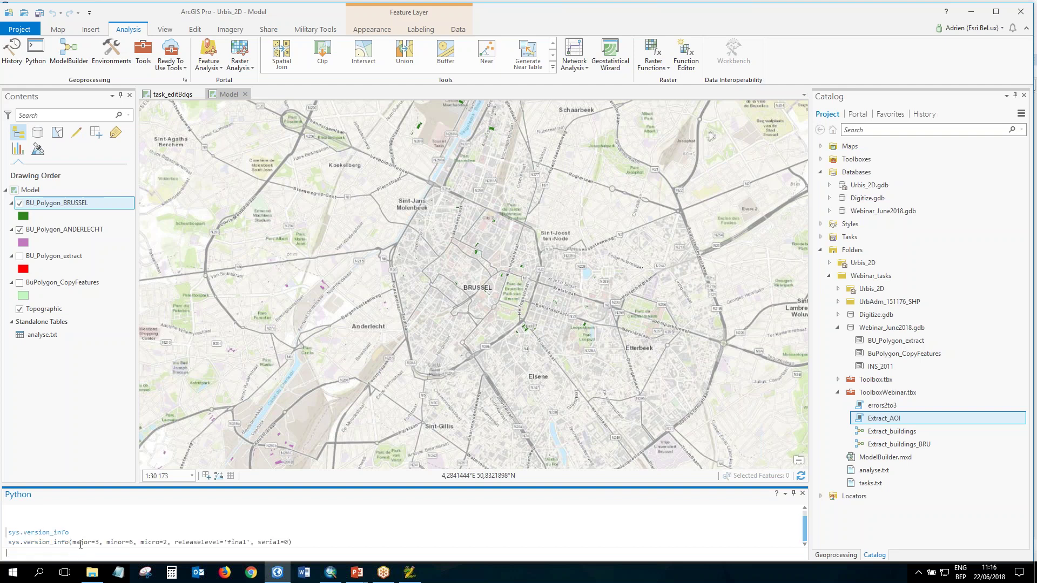
{"action": "left_click_drag", "start_coordinate": [72, 542], "coordinate": [134, 546]}
{"action": "left_click", "coordinate": [135, 545]}
{"action": "left_click_drag", "start_coordinate": [131, 543], "coordinate": [77, 544]}
- Open the errors2to3 script tool and set Polygons to INS_2011 and Buildings to BuPolygon_CopyFeatures from Webinar_June2018.gdb
{"action": "left_click", "coordinate": [903, 408]}
{"action": "right_click", "coordinate": [903, 410]}
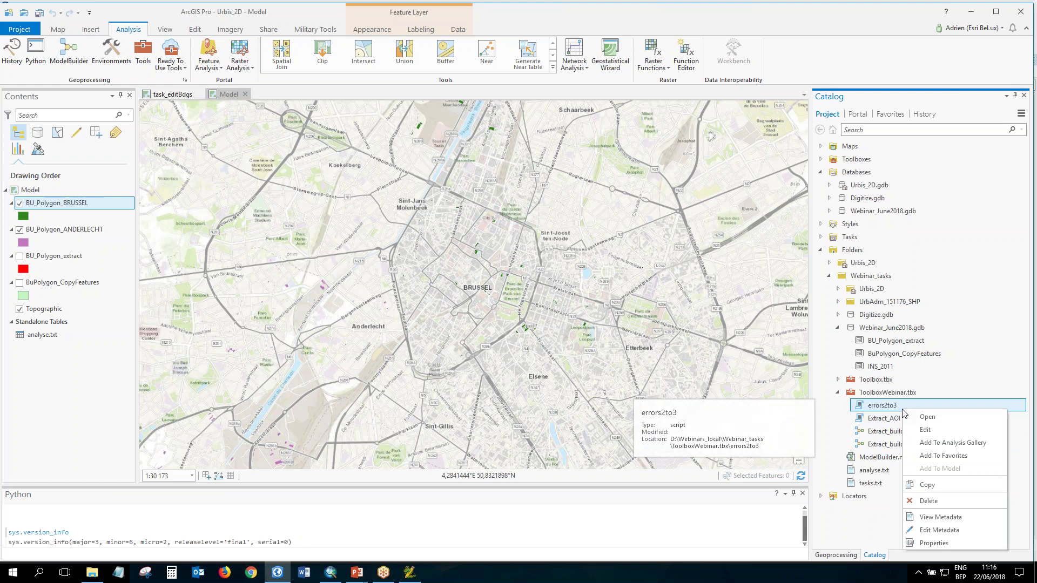
{"action": "left_click", "coordinate": [927, 417]}
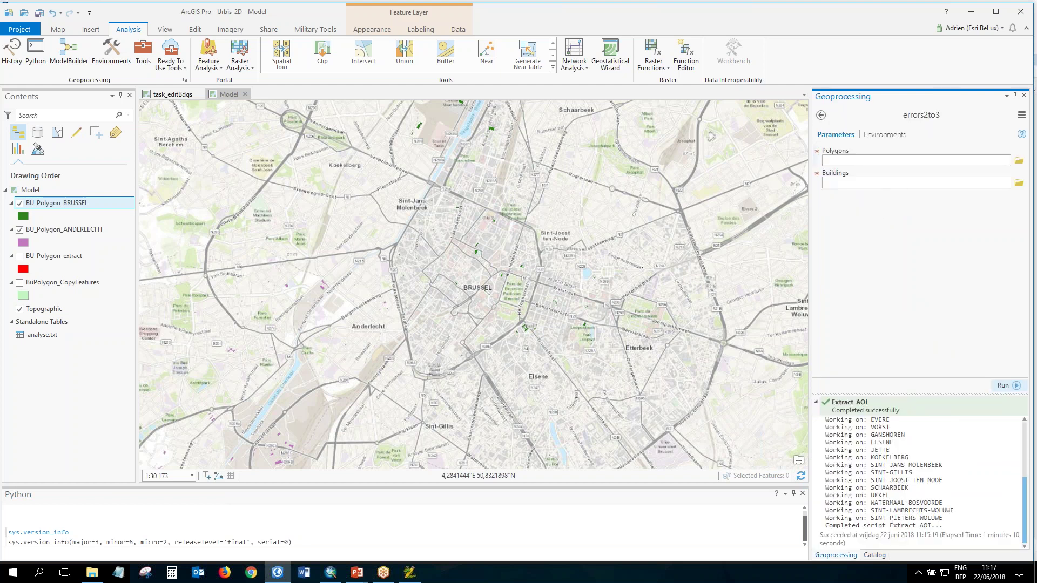
{"action": "left_click", "coordinate": [1019, 160]}
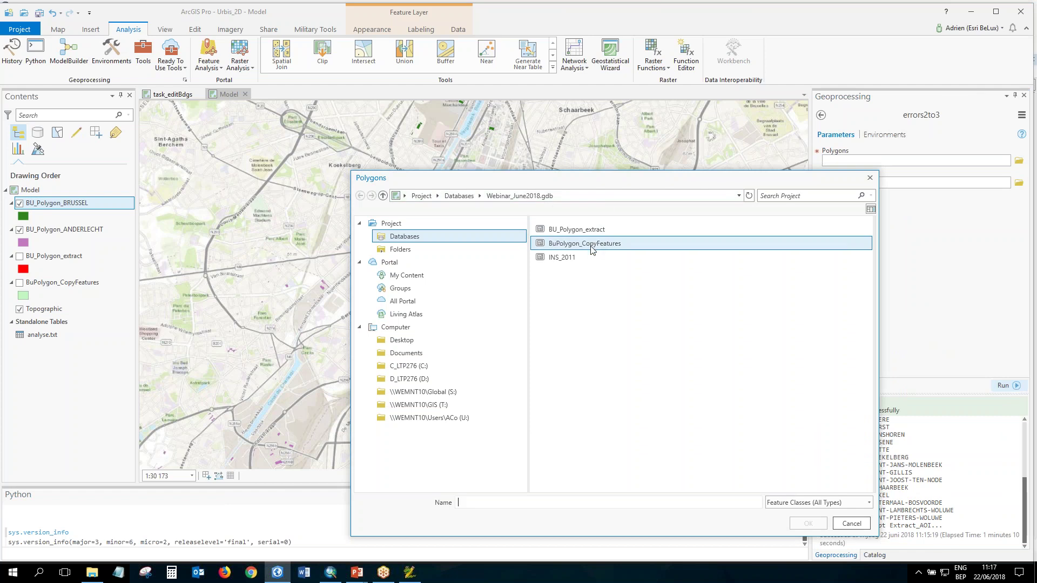
{"action": "left_click", "coordinate": [594, 258]}
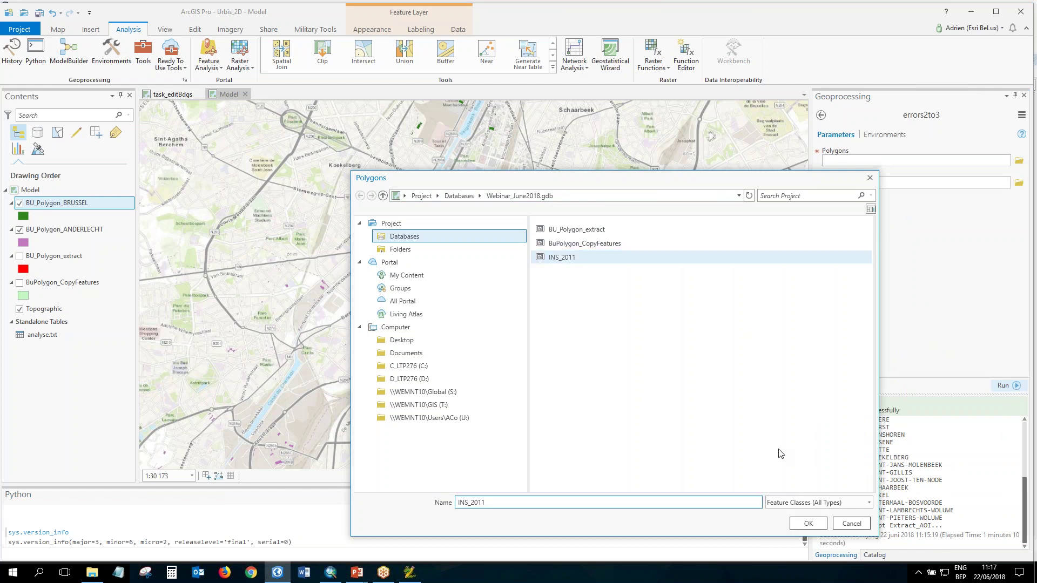
{"action": "left_click", "coordinate": [807, 523]}
{"action": "left_click", "coordinate": [926, 183]}
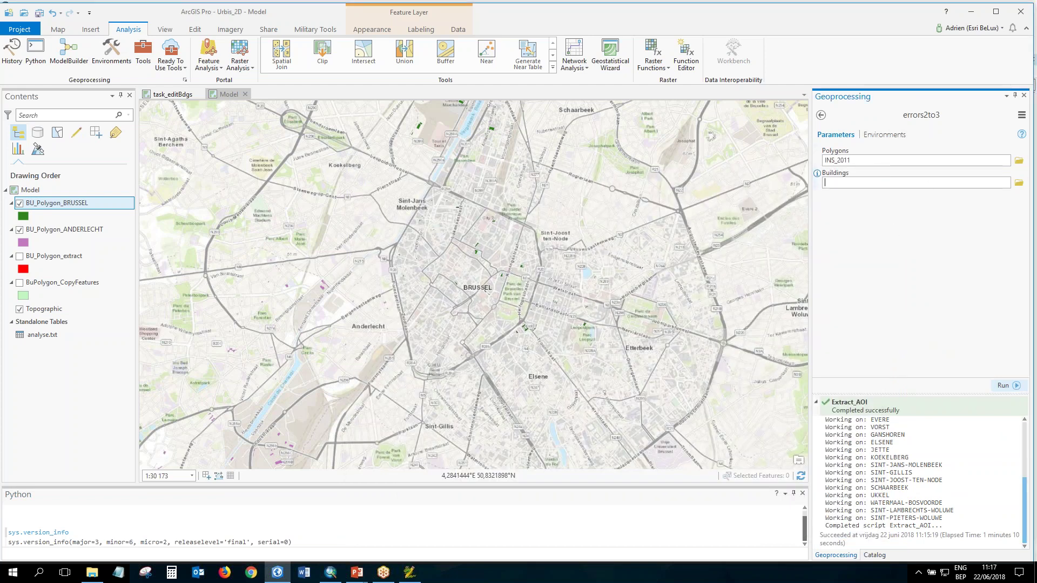
{"action": "left_click", "coordinate": [1019, 183]}
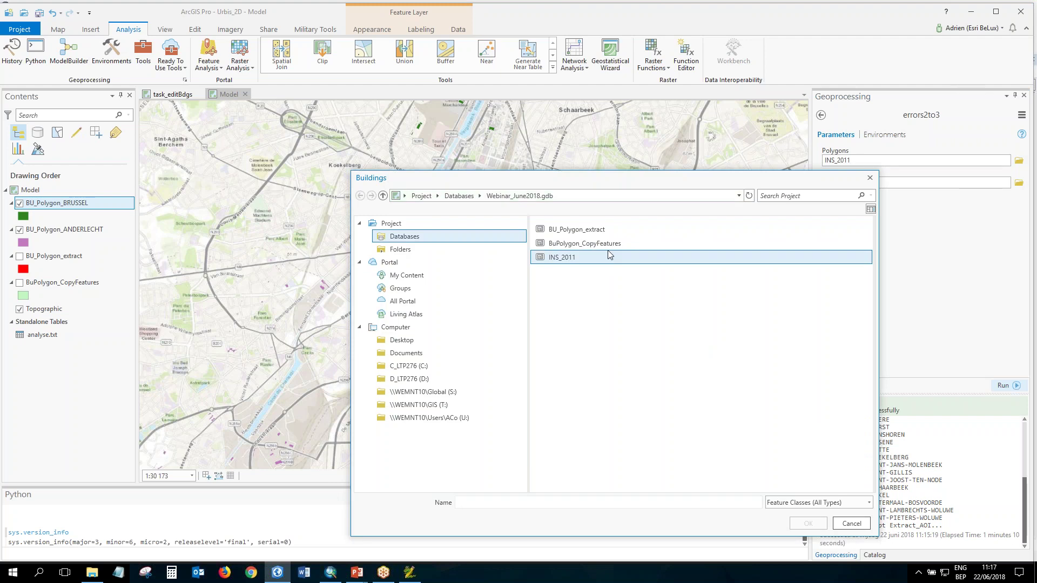
{"action": "left_click", "coordinate": [611, 244]}
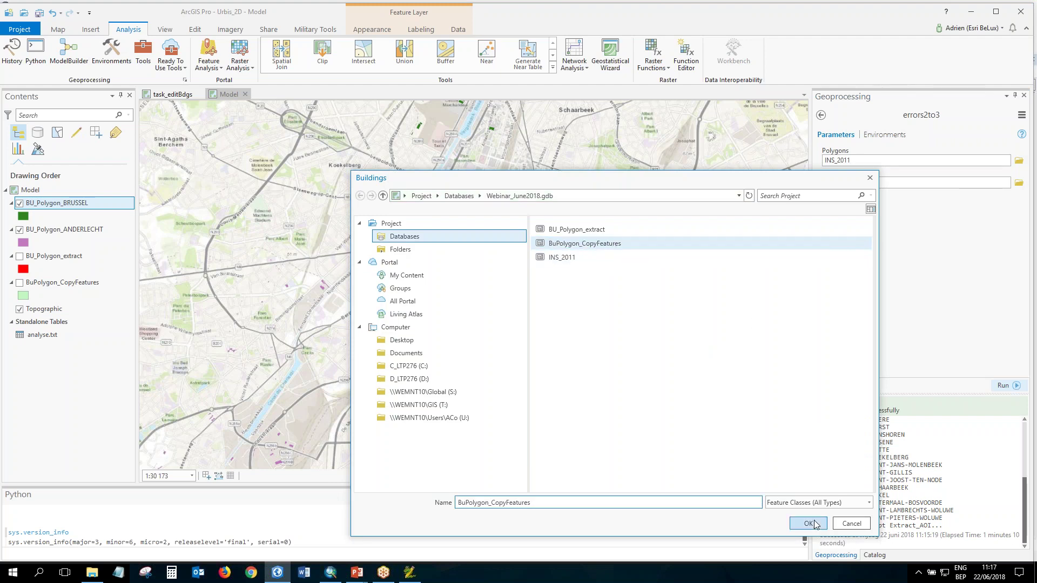
{"action": "left_click", "coordinate": [808, 524]}
- Run the errors2to3 script tool and examine the arcpy.mapping import line in its messages
{"action": "left_click", "coordinate": [994, 386]}
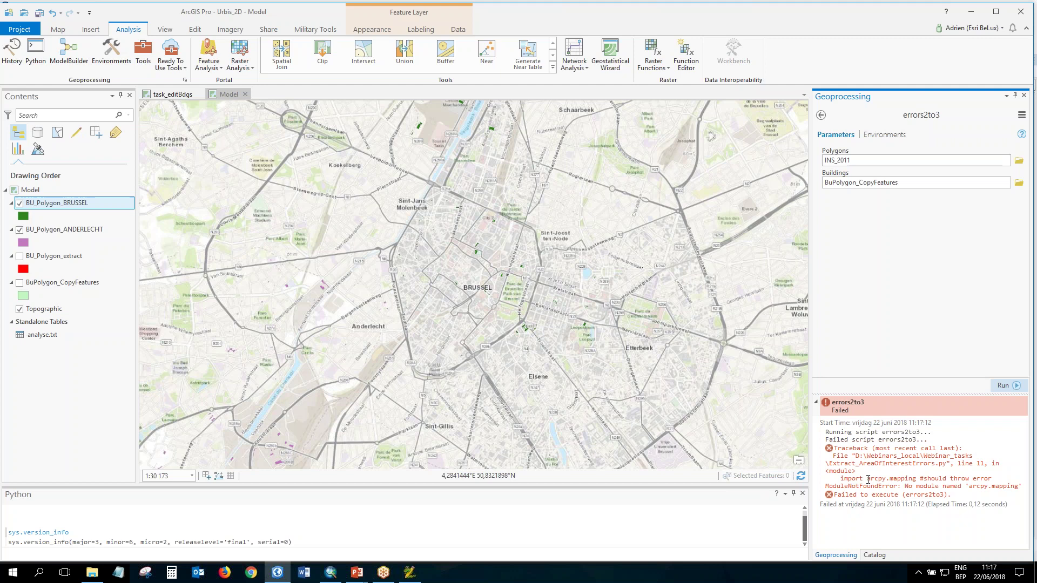
{"action": "left_click_drag", "start_coordinate": [842, 479], "coordinate": [917, 480]}
{"action": "left_click", "coordinate": [896, 485]}
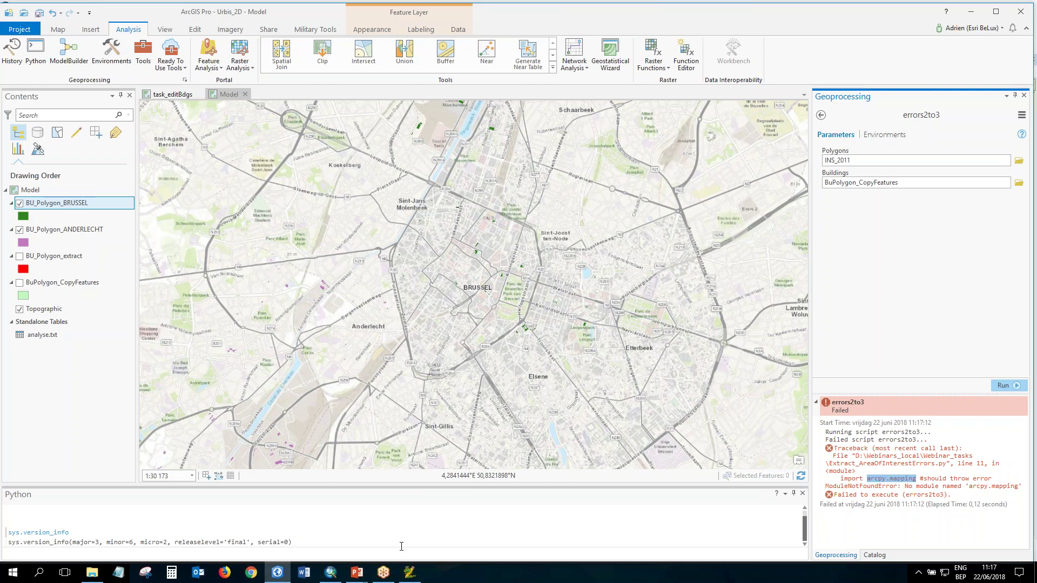
- Switch to the PowerPoint slideshow and advance the Scripts Python slide to the Python 2.x vs 3.x bullet
{"action": "left_click", "coordinate": [357, 571]}
{"action": "left_click", "coordinate": [352, 557]}
{"action": "key", "text": "Right"}
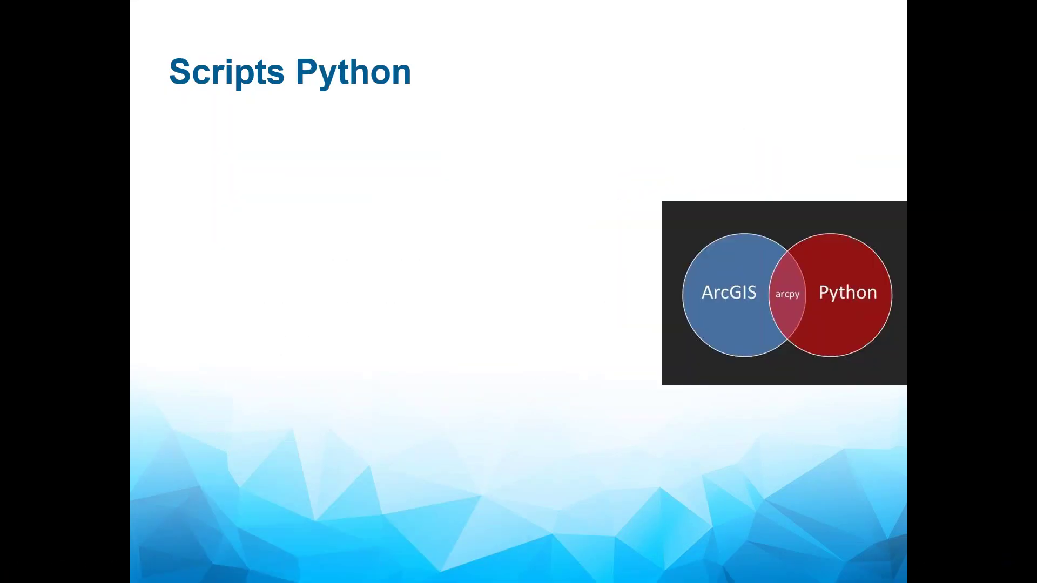
{"action": "key", "text": "Right"}
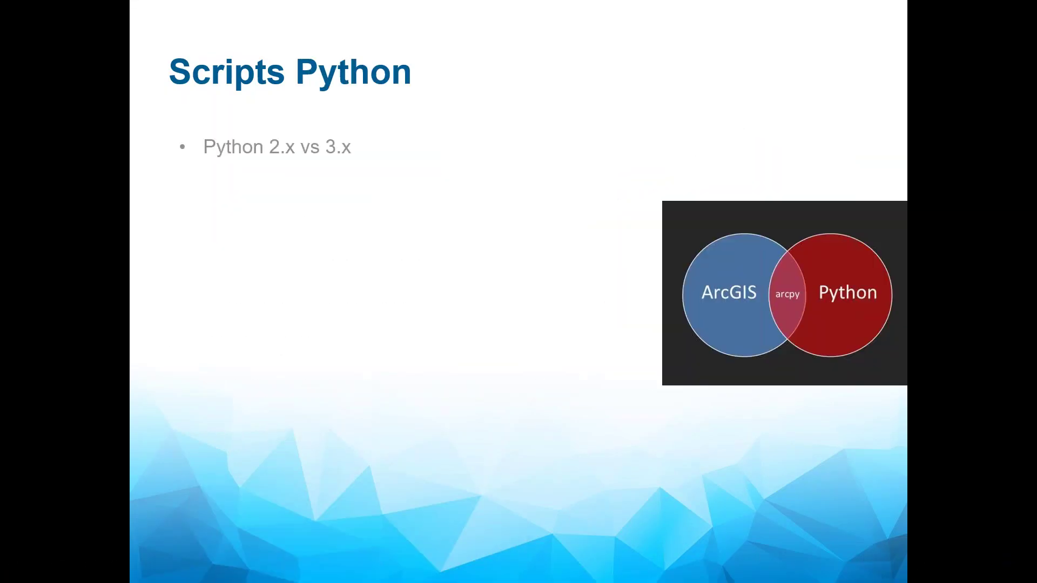
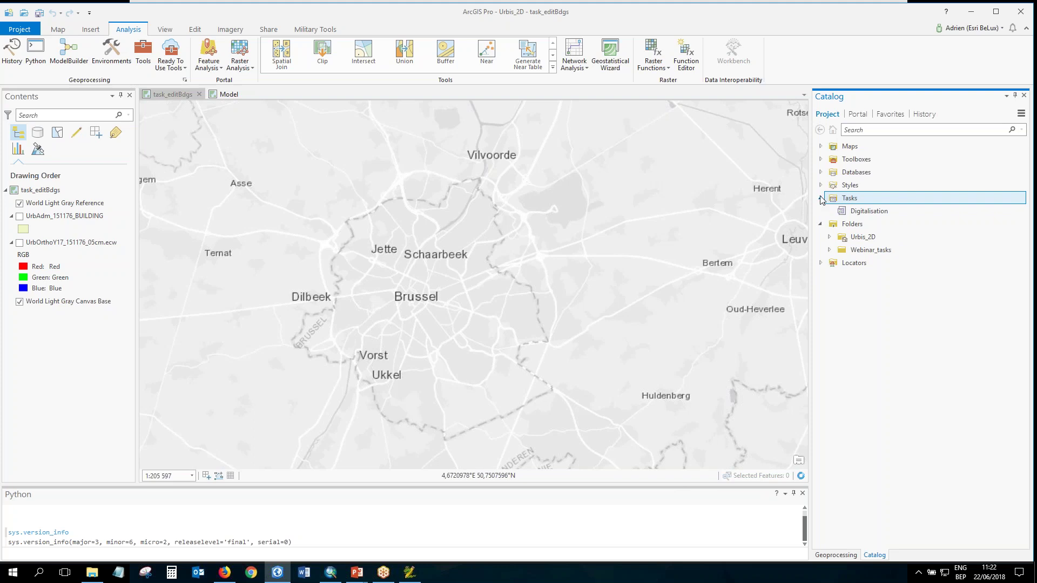
- Open the Digitalisation task item in ArcGIS Pro, start its DemoNewBuilding task and close the Python window
{"action": "left_click", "coordinate": [862, 212]}
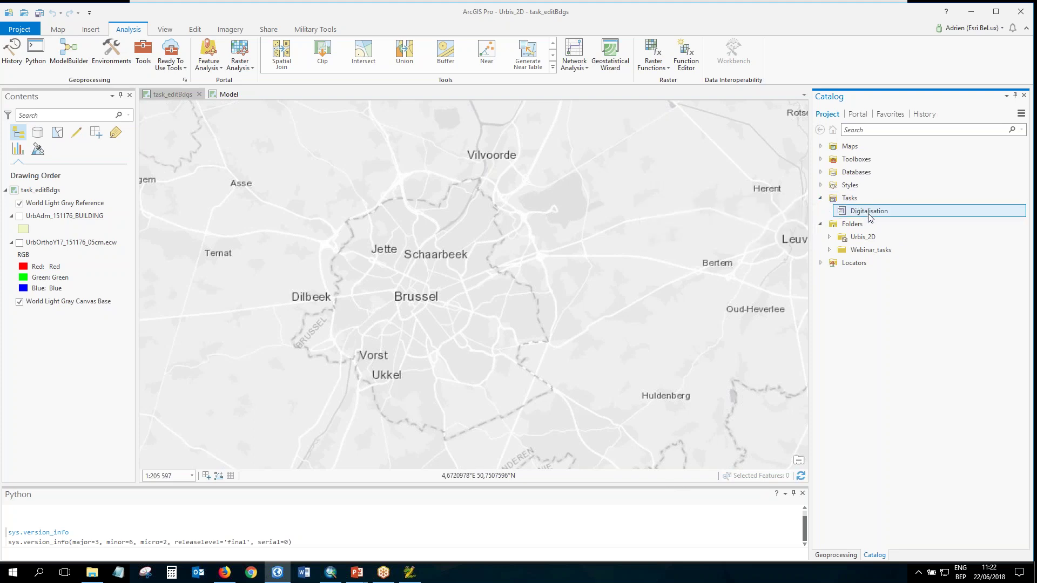
{"action": "double_click", "coordinate": [868, 216]}
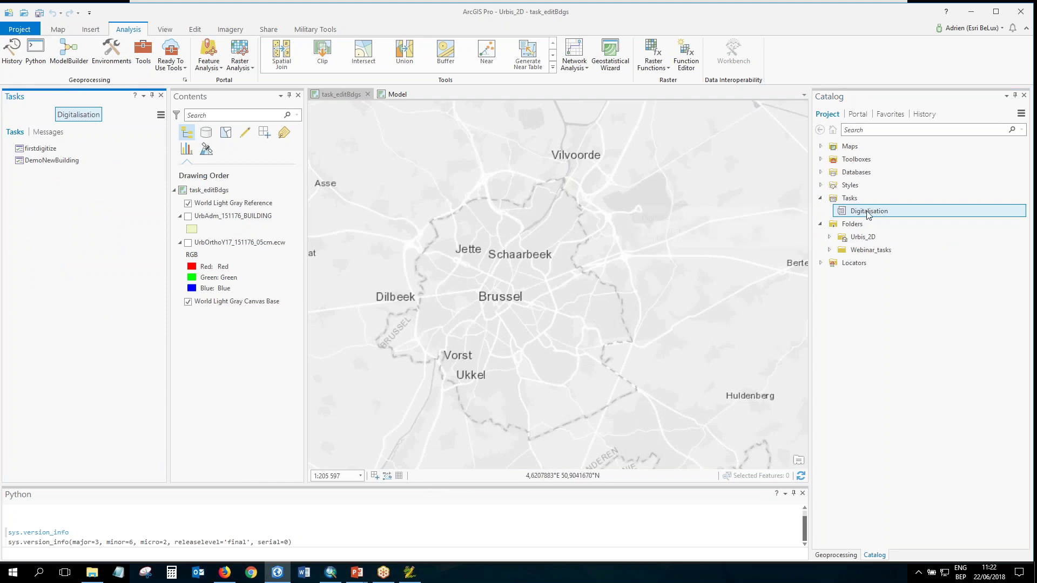
{"action": "left_click", "coordinate": [43, 148]}
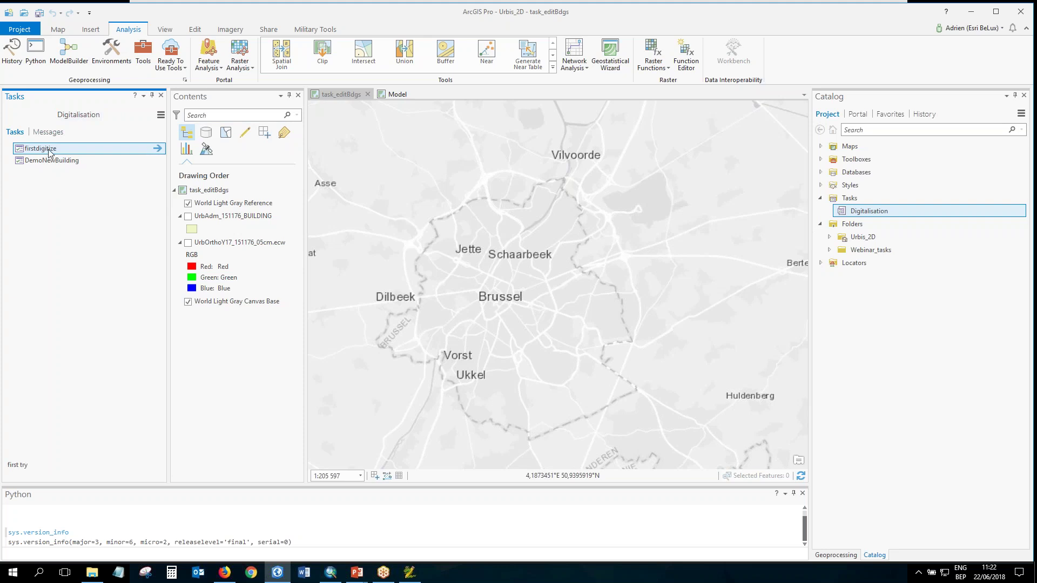
{"action": "left_click", "coordinate": [51, 161]}
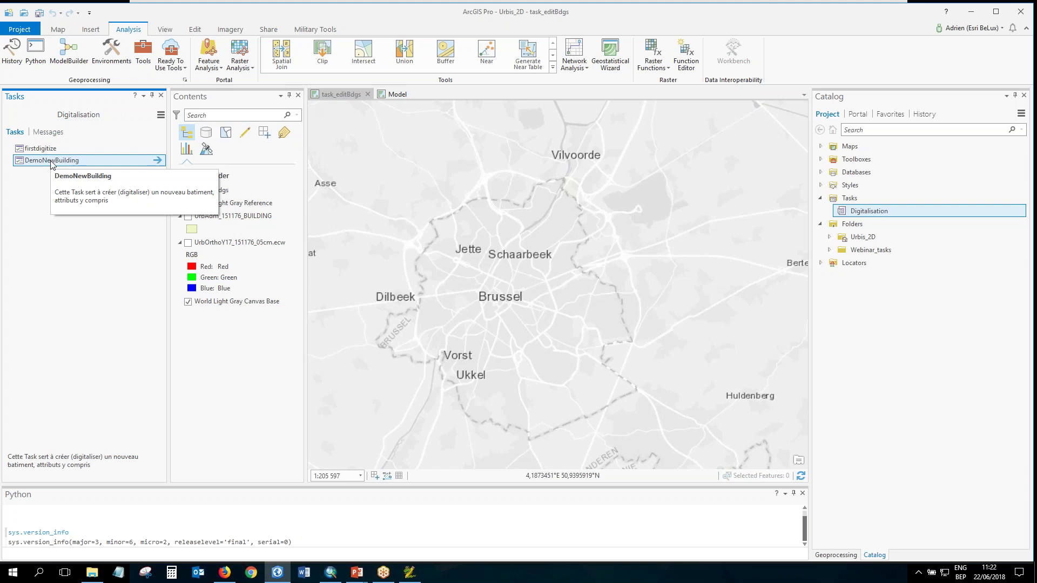
{"action": "left_click", "coordinate": [157, 160]}
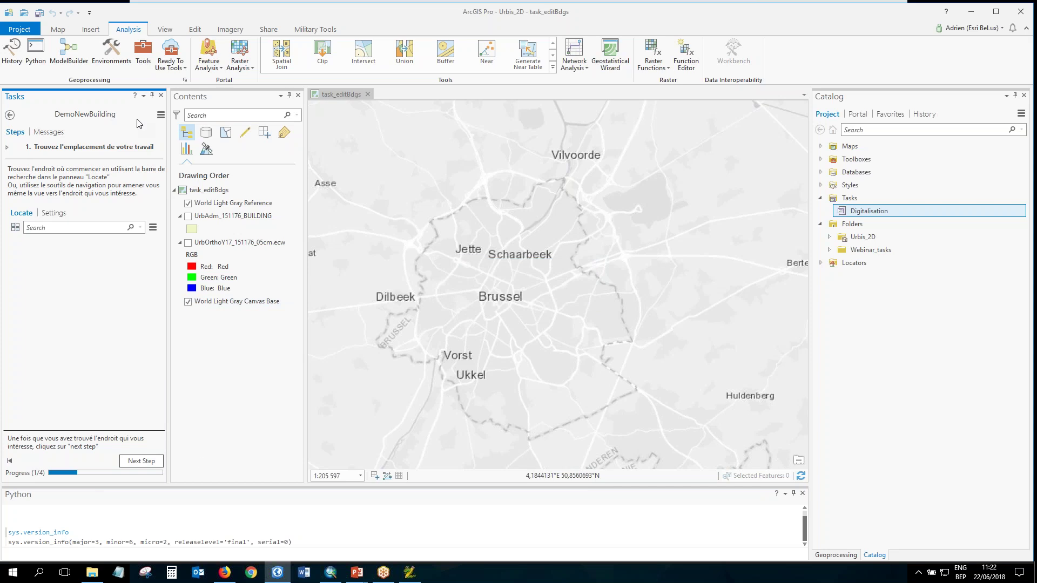
{"action": "left_click", "coordinate": [802, 493]}
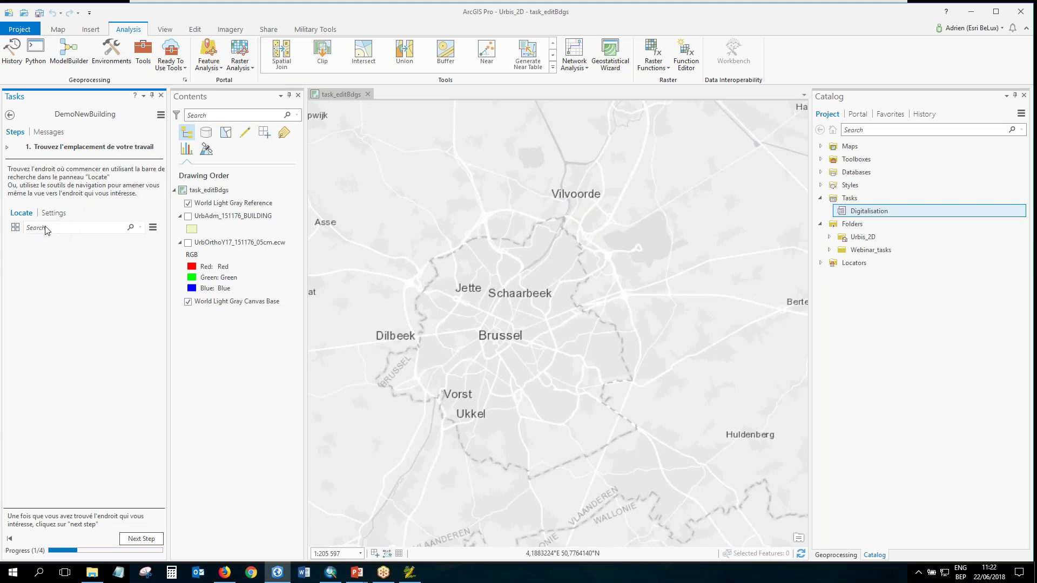
- Locate Wimpelbergstraat, 1120, Brussel on the map and advance the task to the building creation step
{"action": "left_click_drag", "start_coordinate": [529, 312], "coordinate": [566, 309]}
{"action": "scroll", "coordinate": [567, 300], "scroll_direction": "up", "scroll_amount": 2}
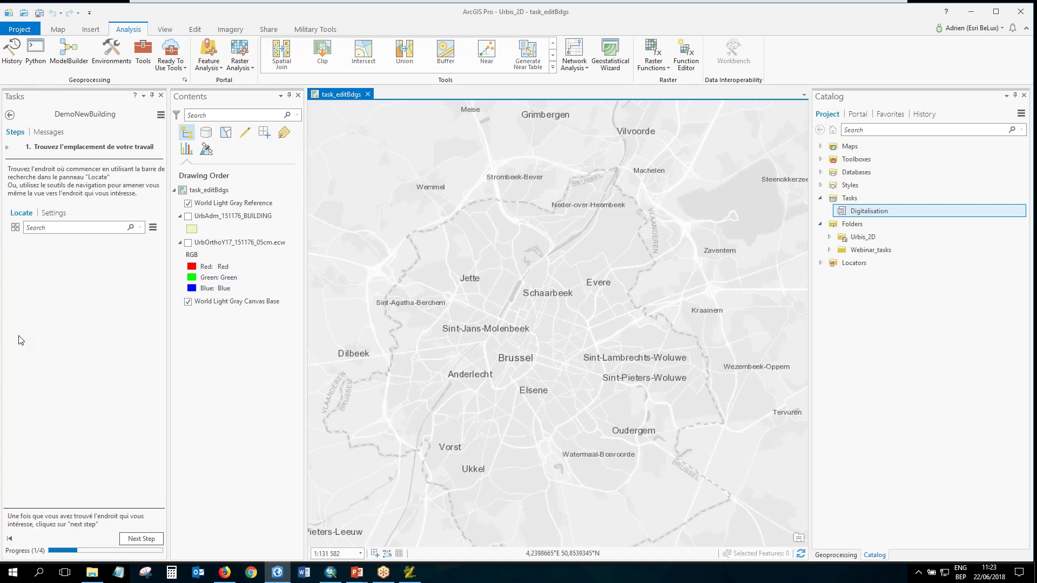
{"action": "left_click", "coordinate": [48, 227]}
{"action": "type", "text": "w"}
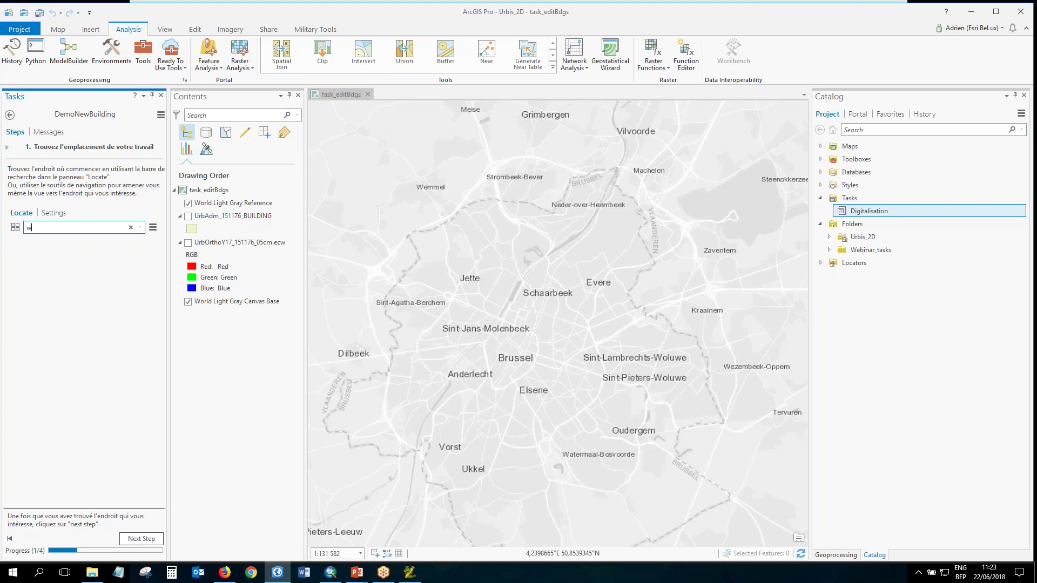
{"action": "type", "text": "impelberg"}
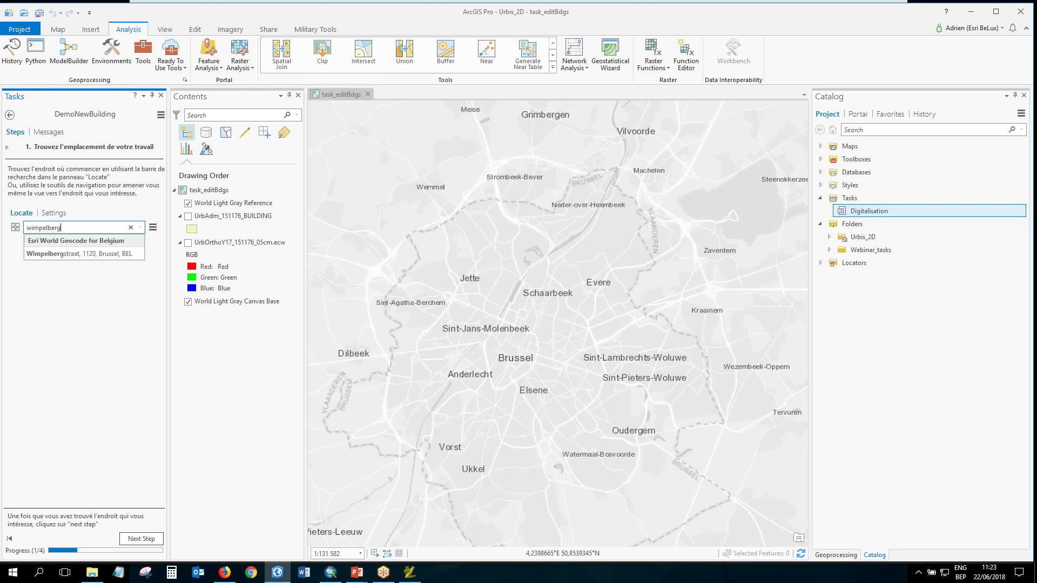
{"action": "left_click", "coordinate": [46, 253]}
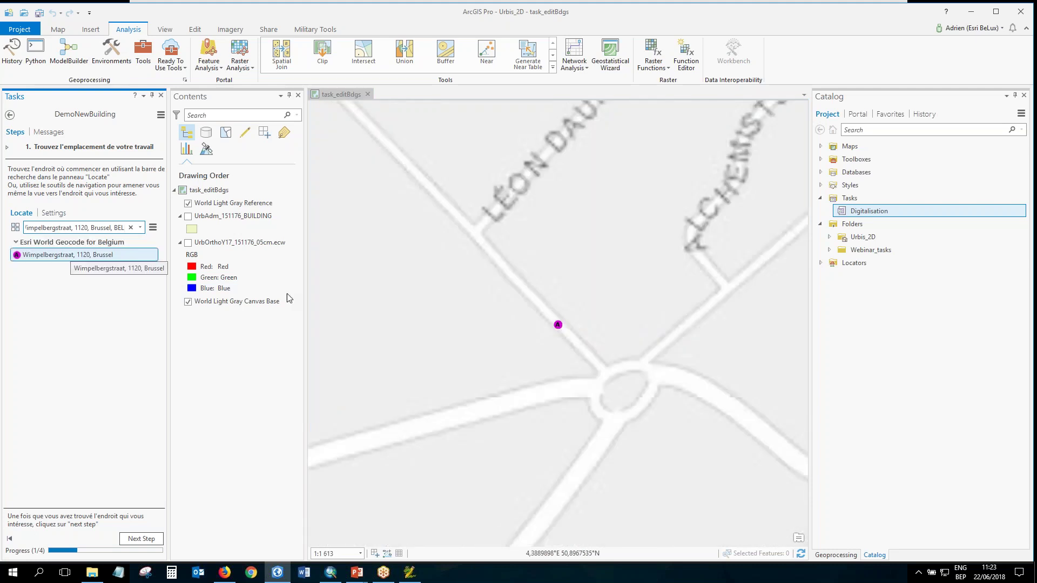
{"action": "scroll", "coordinate": [533, 327], "scroll_direction": "down", "scroll_amount": 2}
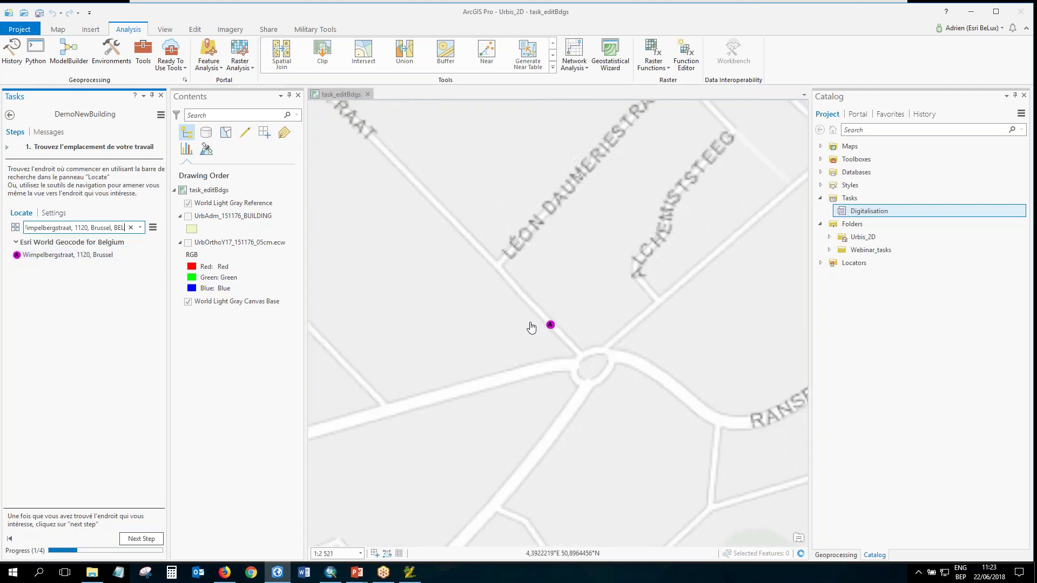
{"action": "scroll", "coordinate": [532, 327], "scroll_direction": "down", "scroll_amount": 2}
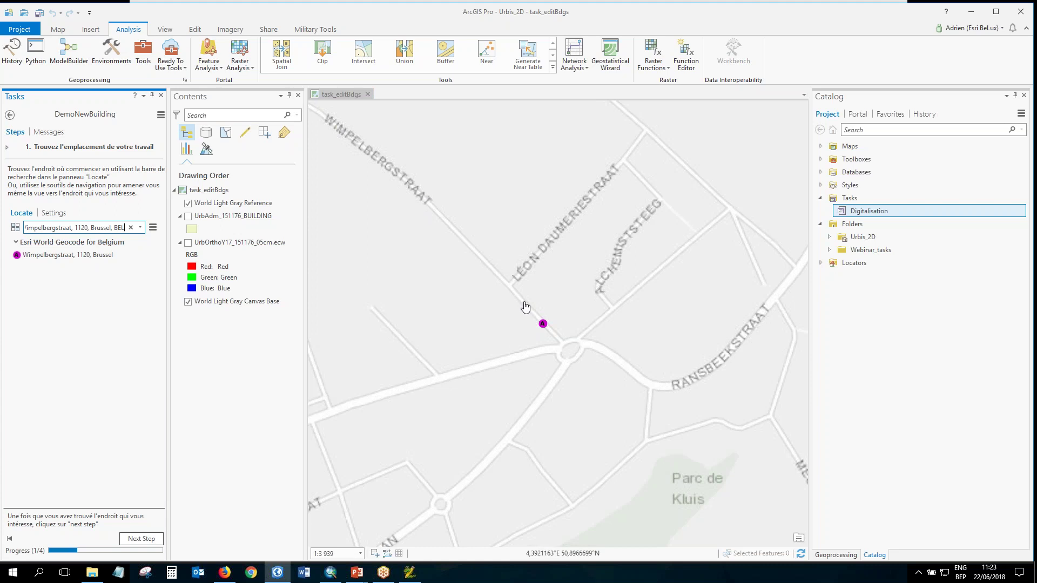
{"action": "scroll", "coordinate": [526, 307], "scroll_direction": "up", "scroll_amount": 2}
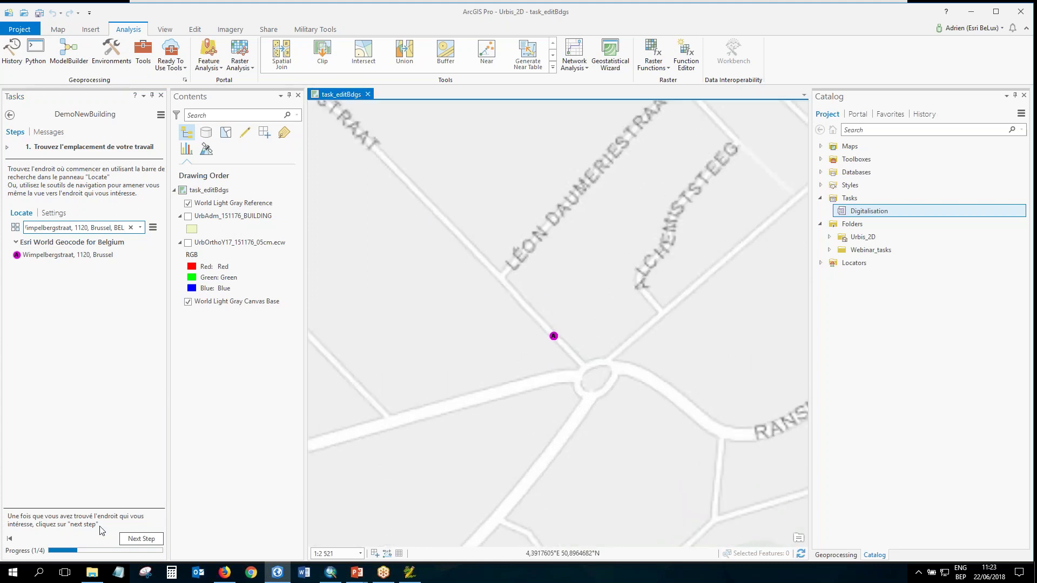
{"action": "left_click", "coordinate": [131, 540]}
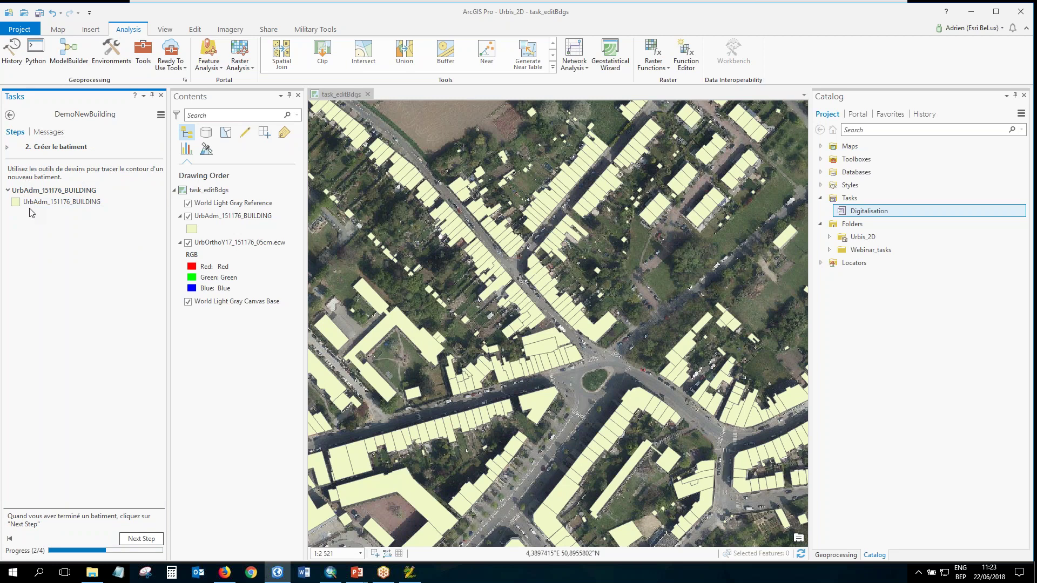
- Draw a four-sided UrbAdm_151176_BUILDING polygon filling the gap between the two building blocks on the southwest side of the street
{"action": "left_click", "coordinate": [7, 190]}
{"action": "left_click", "coordinate": [7, 190]}
{"action": "left_click", "coordinate": [21, 210]}
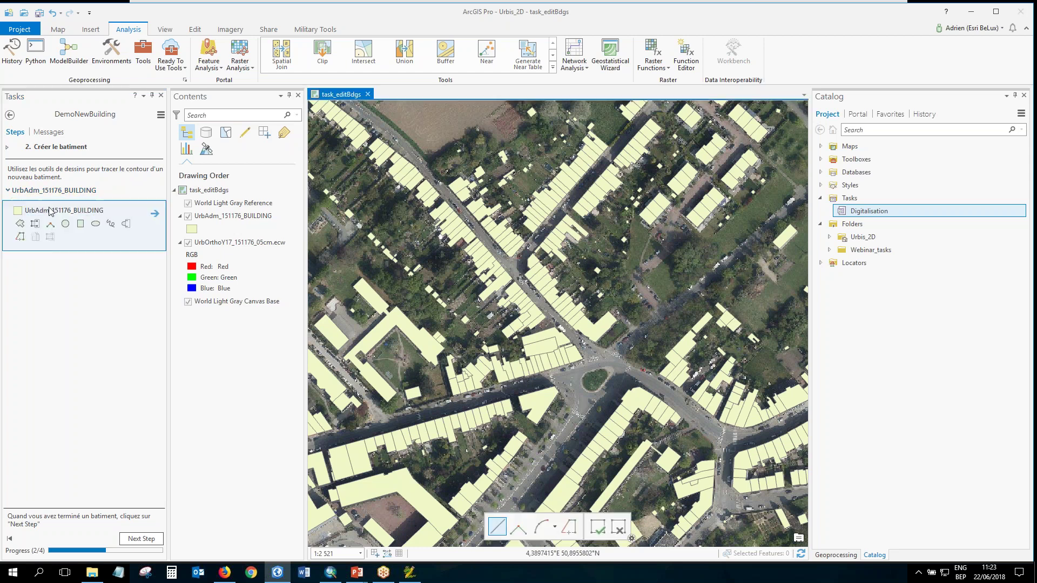
{"action": "left_click", "coordinate": [20, 225]}
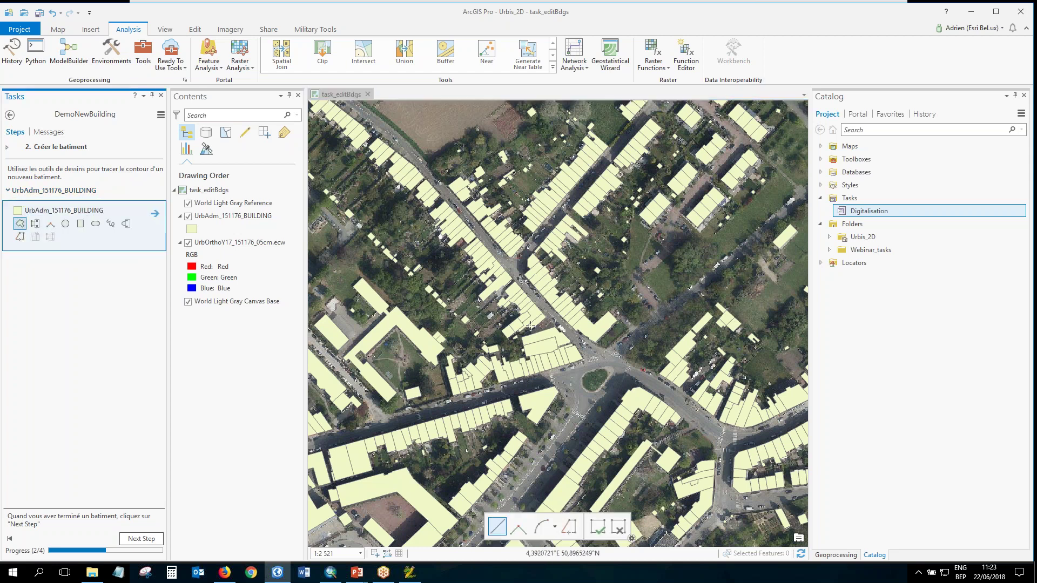
{"action": "scroll", "coordinate": [547, 327], "scroll_direction": "up", "scroll_amount": 4}
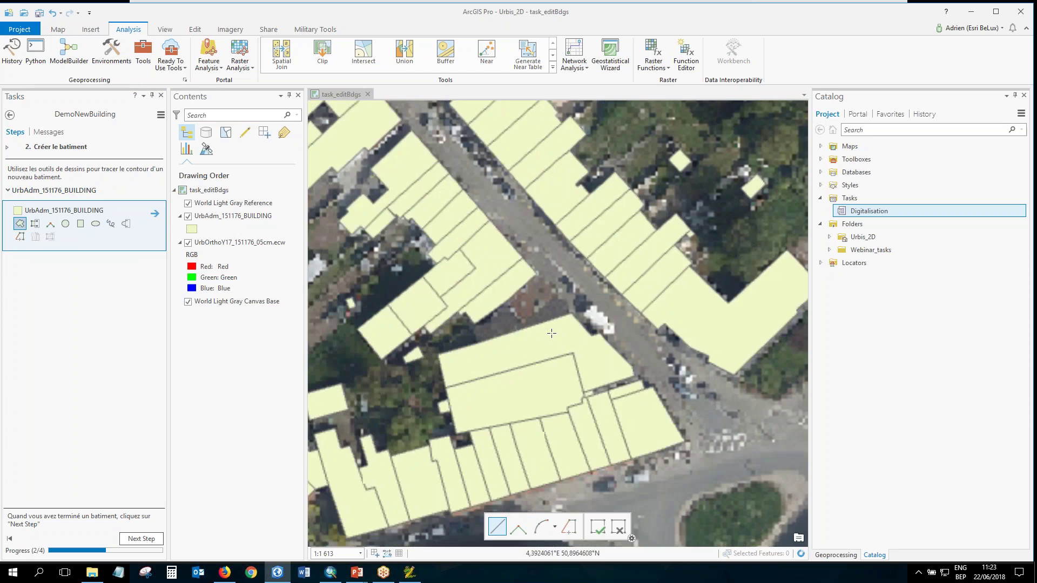
{"action": "left_click", "coordinate": [535, 269]}
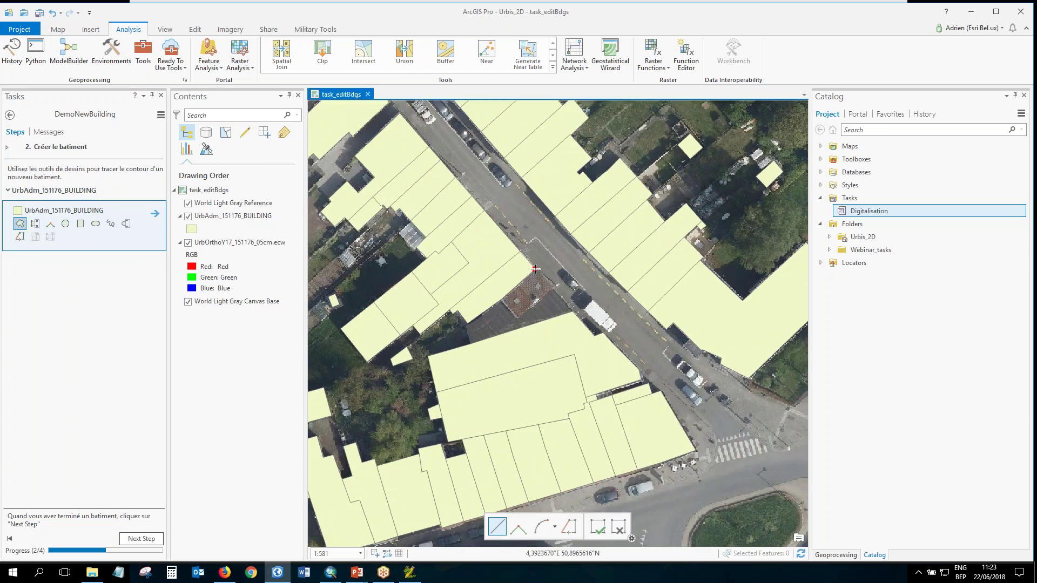
{"action": "left_click", "coordinate": [572, 312]}
{"action": "left_click", "coordinate": [472, 344]}
{"action": "double_click", "coordinate": [466, 327]}
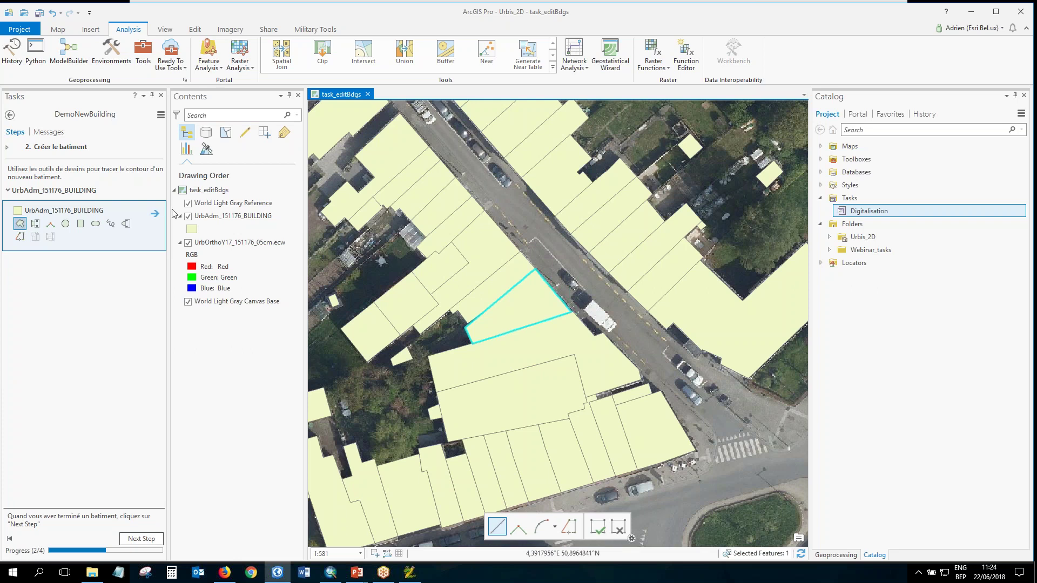
- Advance to the attributes step and set the new building's BEGIN_LIFE to 22/06/2018 and ID to 216
{"action": "left_click", "coordinate": [146, 540]}
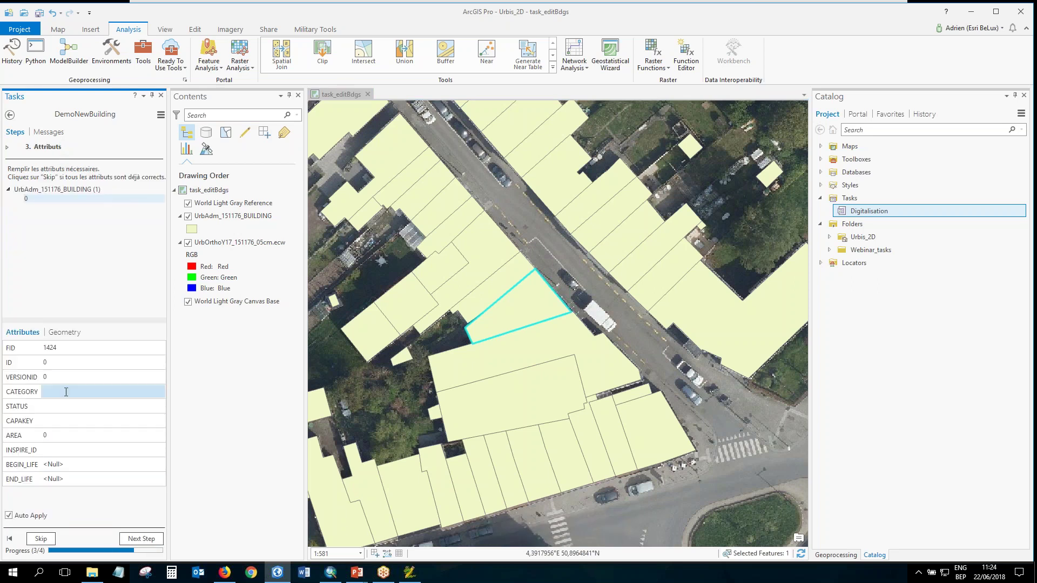
{"action": "left_click", "coordinate": [81, 464]}
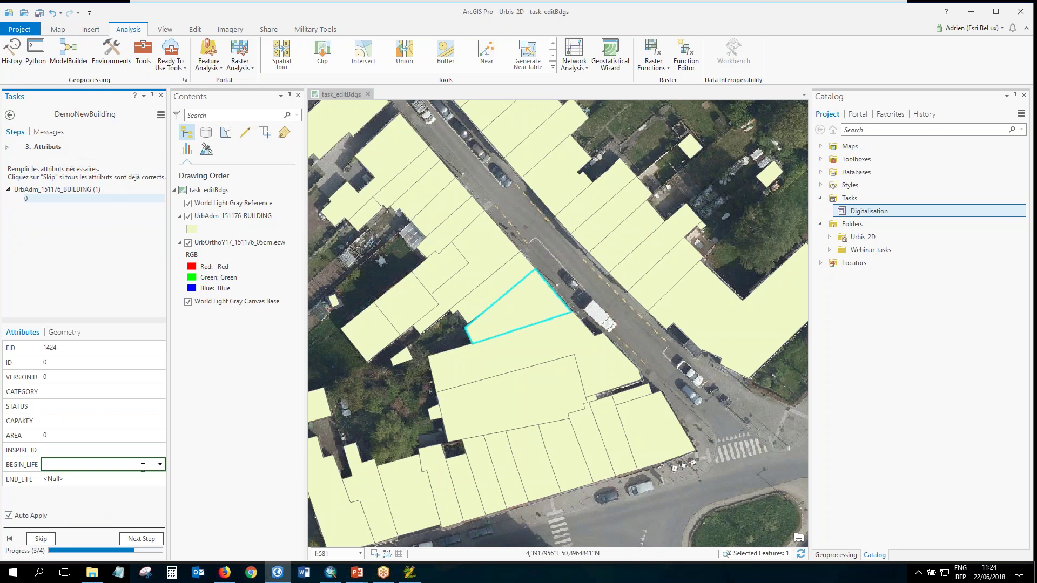
{"action": "left_click", "coordinate": [159, 466]}
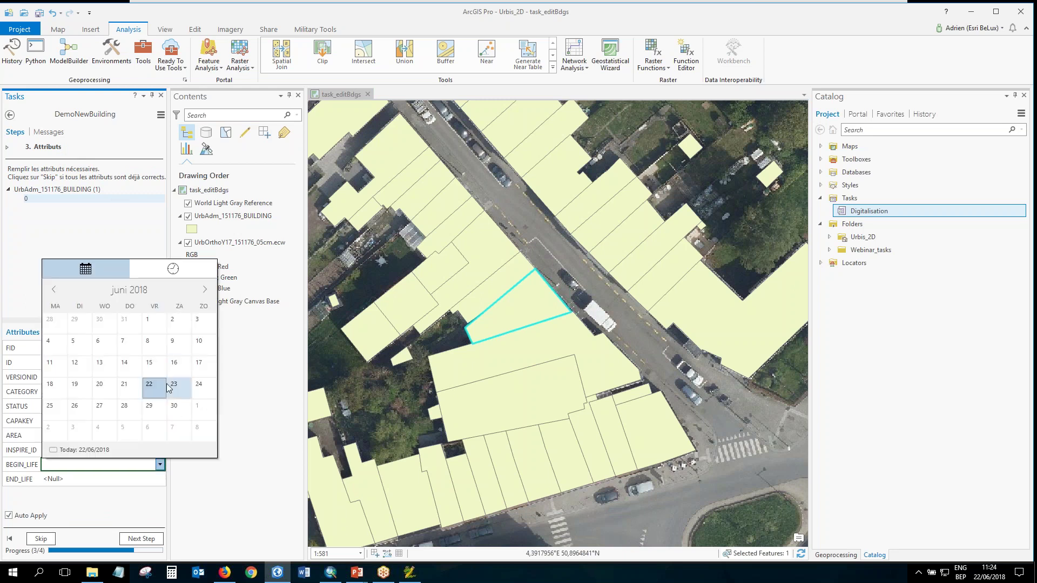
{"action": "left_click", "coordinate": [159, 389]}
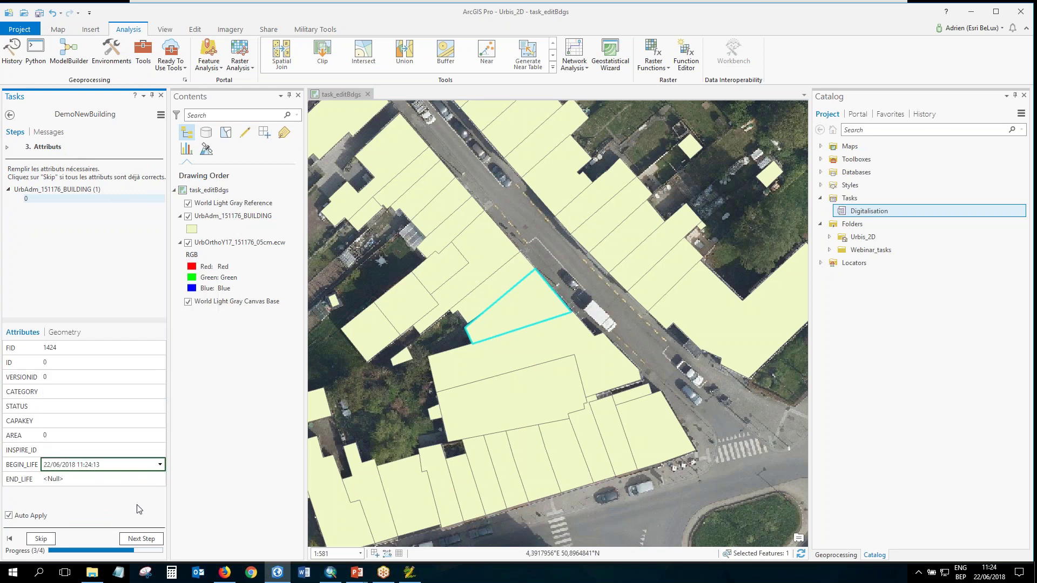
{"action": "left_click", "coordinate": [75, 363]}
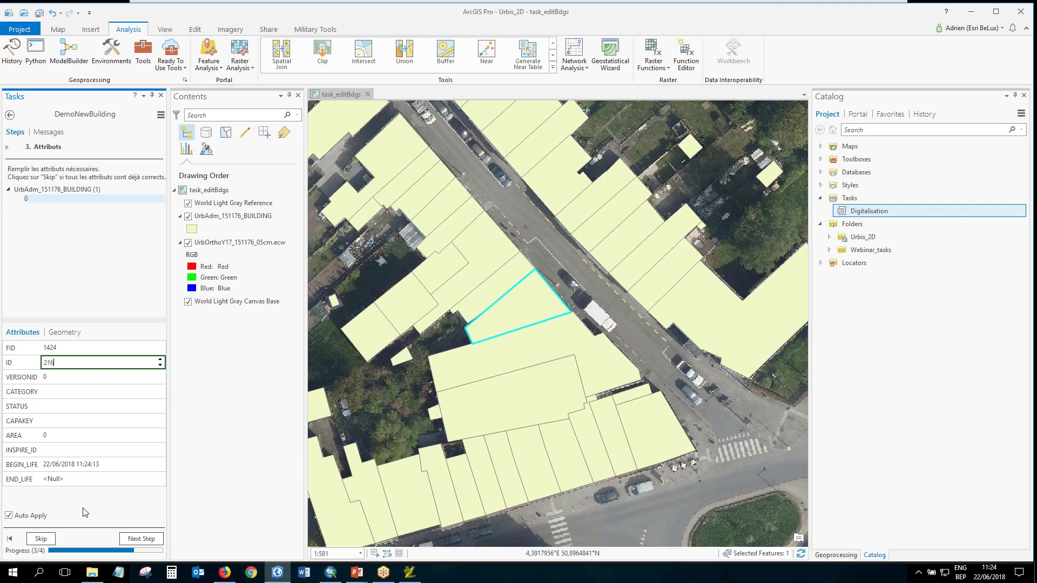
- Run the task's save step, review and save the UrbAdm_151176_BUILDING edits, and finish the DemoNewBuilding task
{"action": "left_click", "coordinate": [142, 539]}
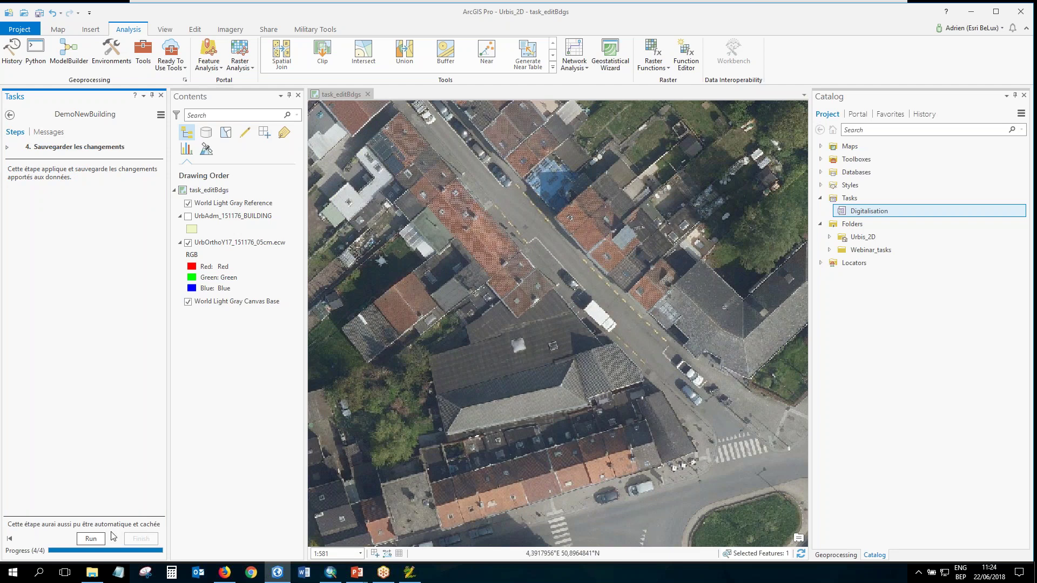
{"action": "left_click", "coordinate": [92, 540]}
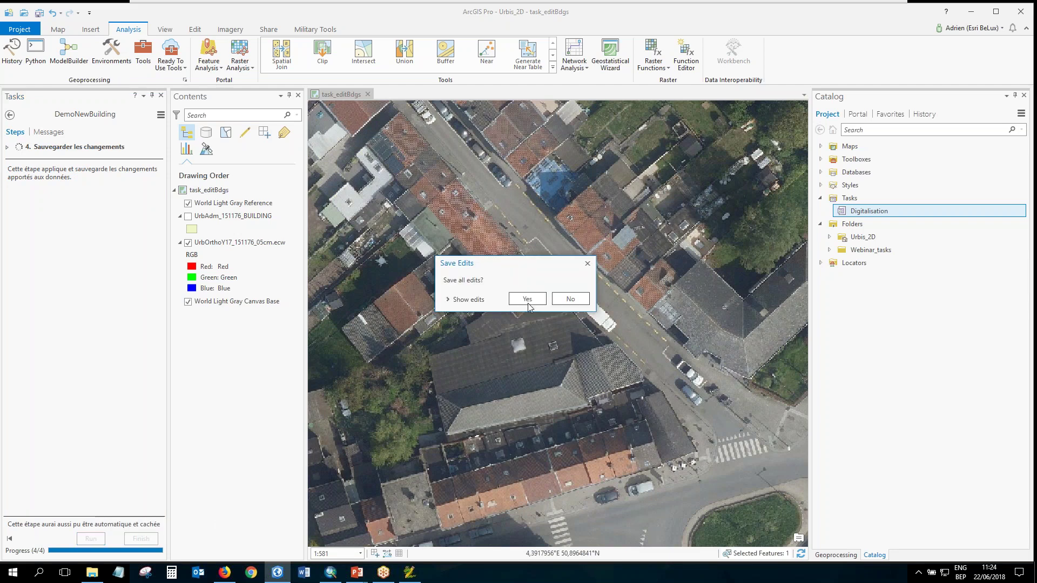
{"action": "left_click", "coordinate": [467, 300]}
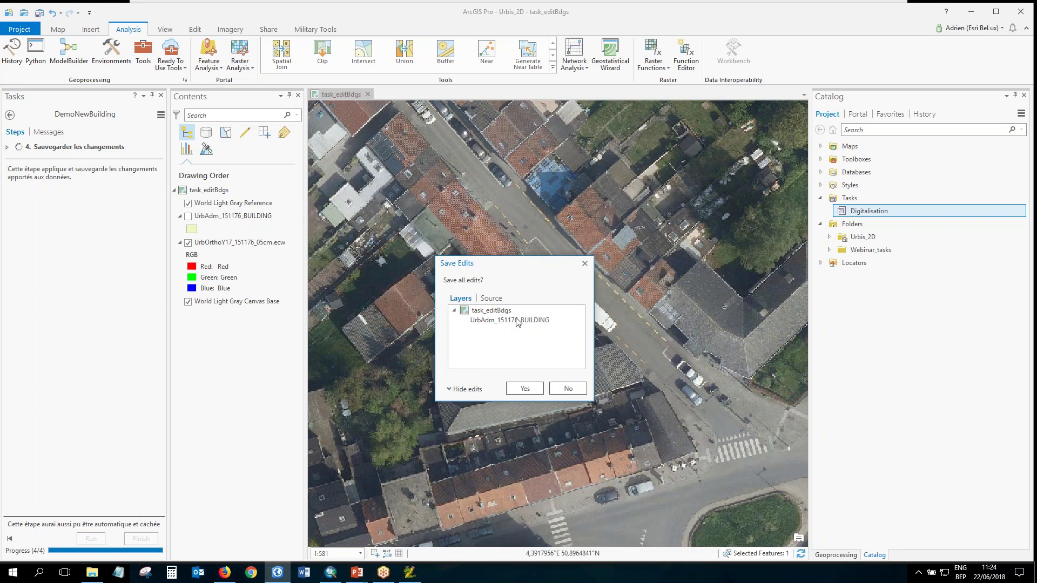
{"action": "left_click", "coordinate": [515, 388]}
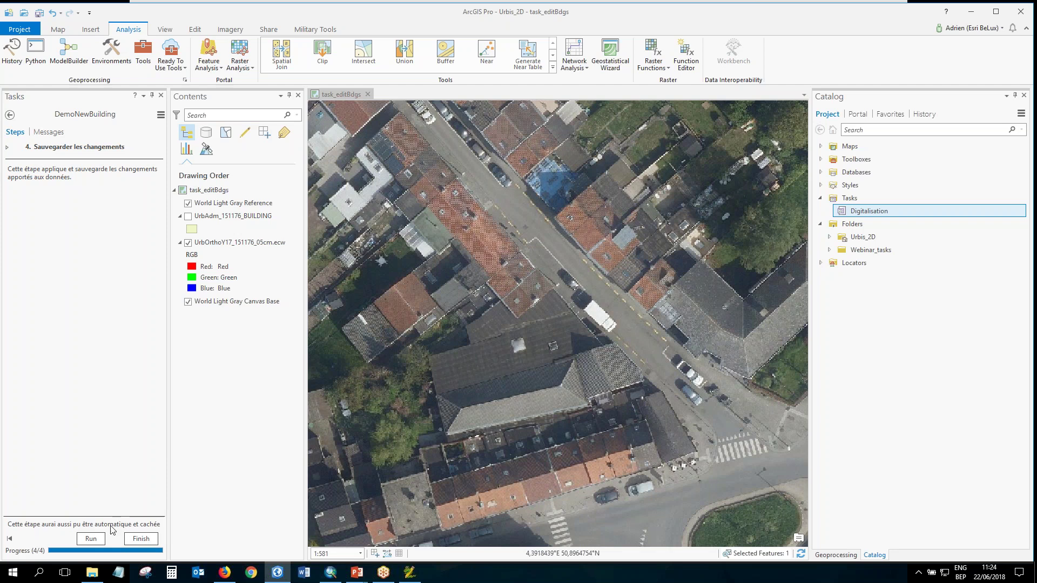
{"action": "left_click", "coordinate": [146, 542]}
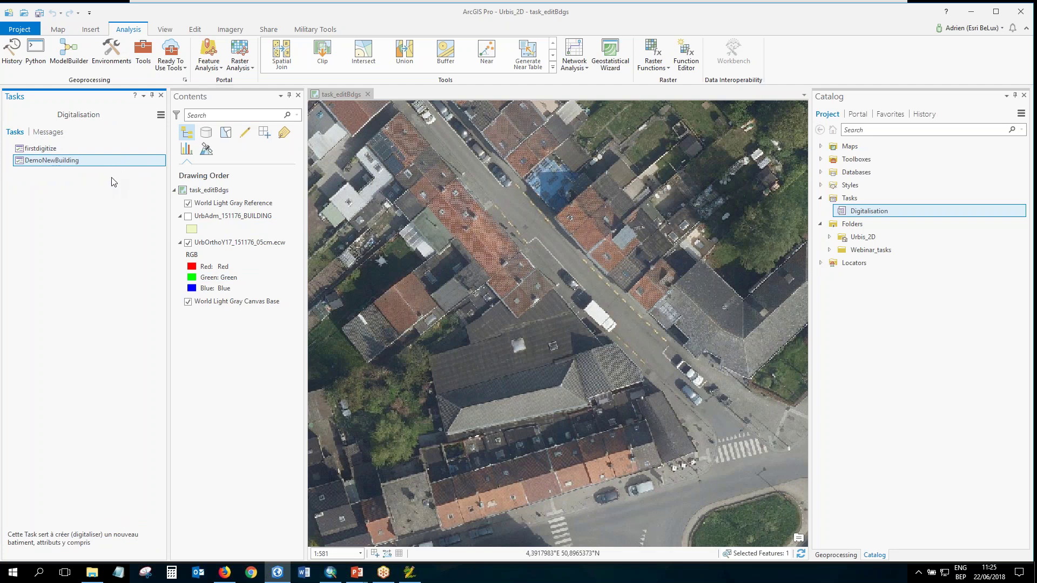
- Open the Digitalisation task item in the Task Designer with the DemoNewBuilding task selected
{"action": "left_click", "coordinate": [161, 115]}
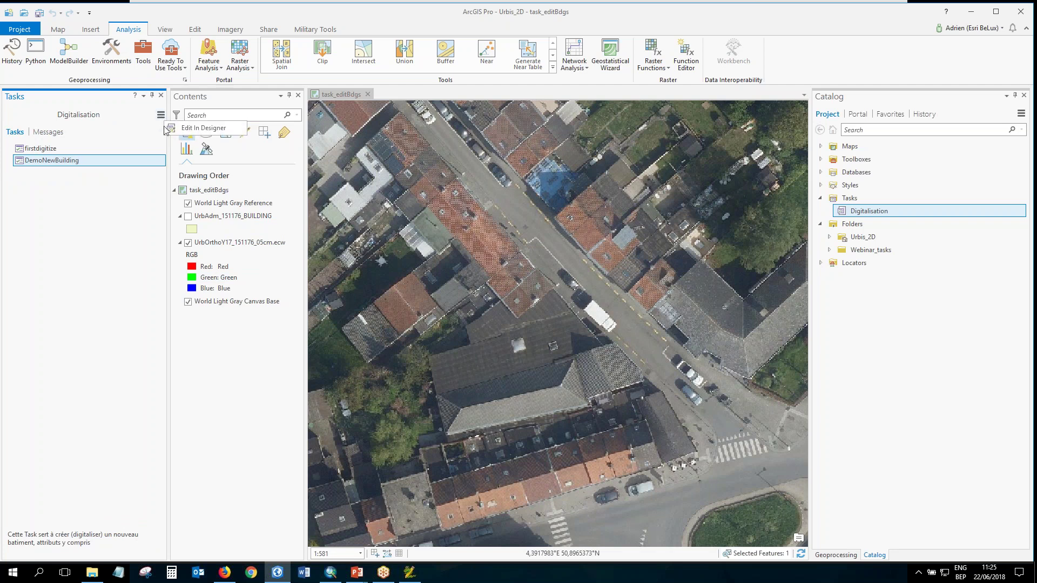
{"action": "left_click", "coordinate": [173, 131]}
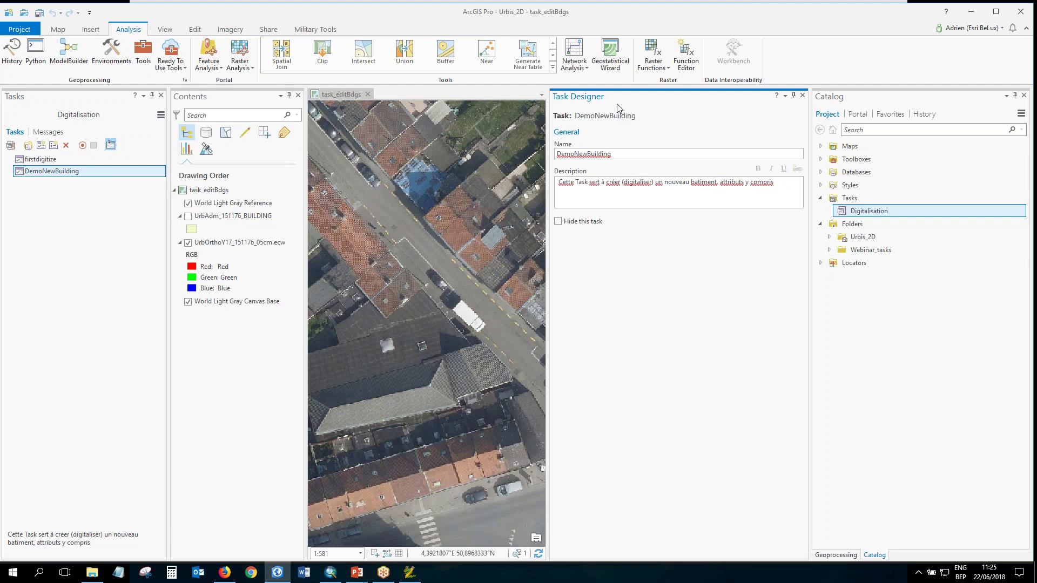
{"action": "left_click", "coordinate": [64, 176]}
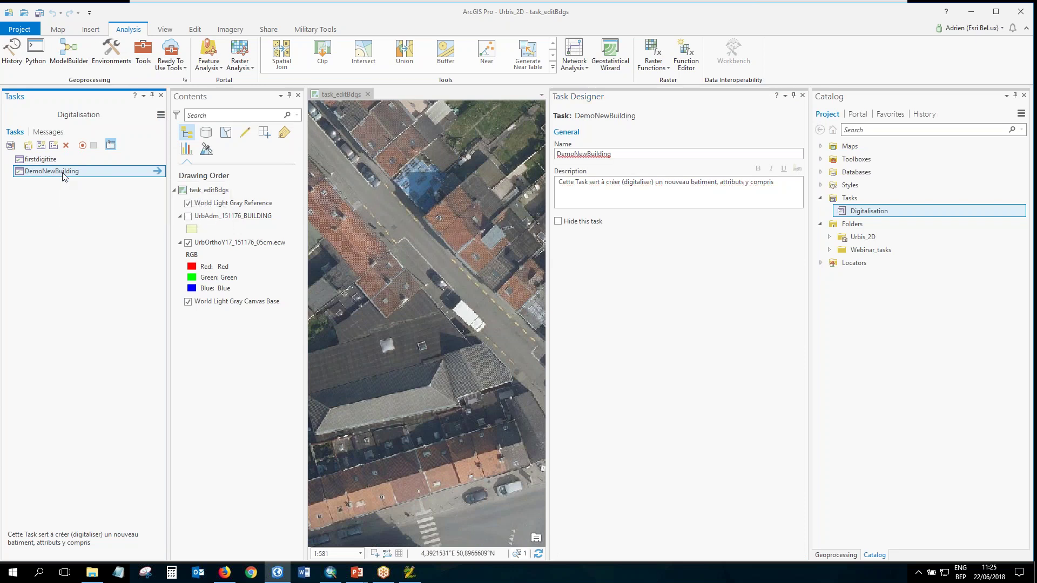
- Open the DemoNewBuilding task's "Créer le batiment" step and review its general, action and view settings in the Task Designer
{"action": "double_click", "coordinate": [63, 172]}
{"action": "left_click", "coordinate": [96, 168]}
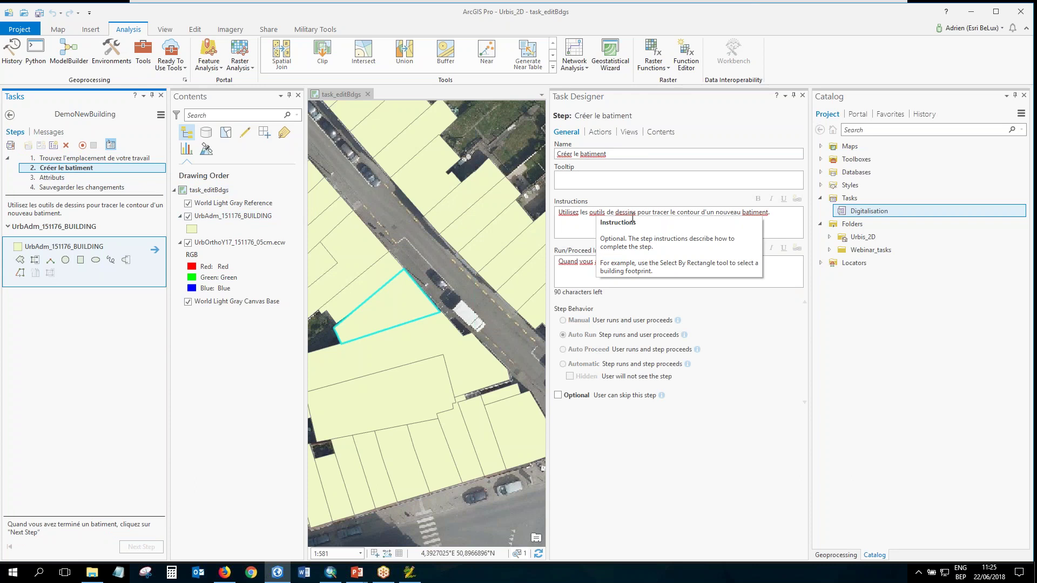
{"action": "left_click", "coordinate": [596, 132]}
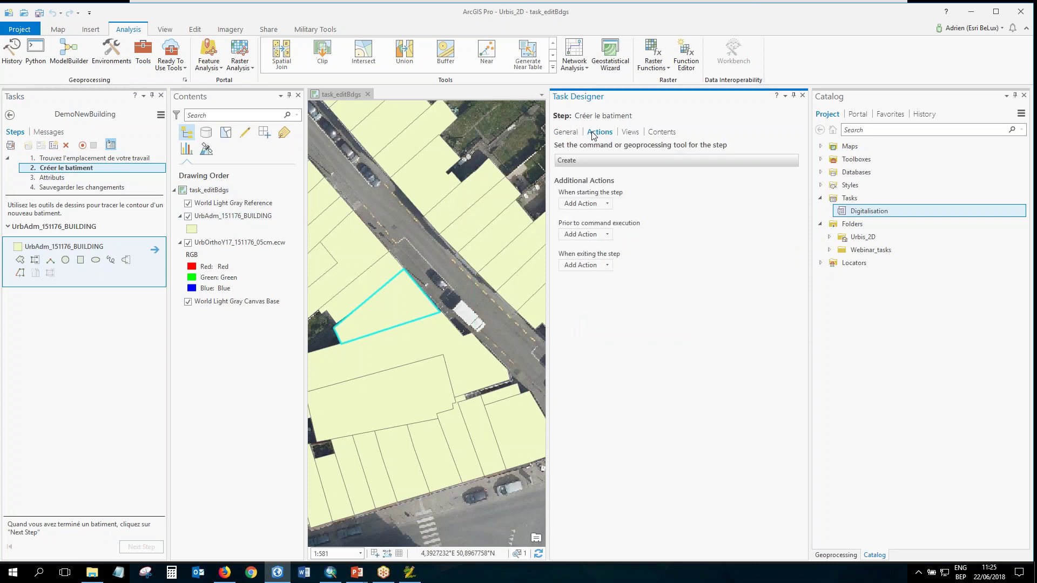
{"action": "mouse_move", "coordinate": [581, 158]}
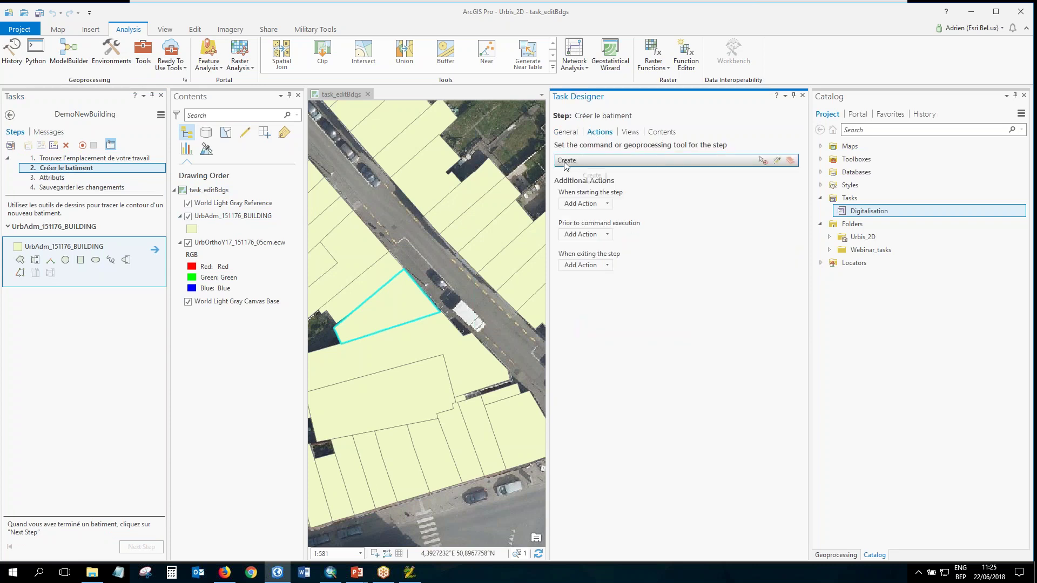
{"action": "left_click", "coordinate": [631, 132]}
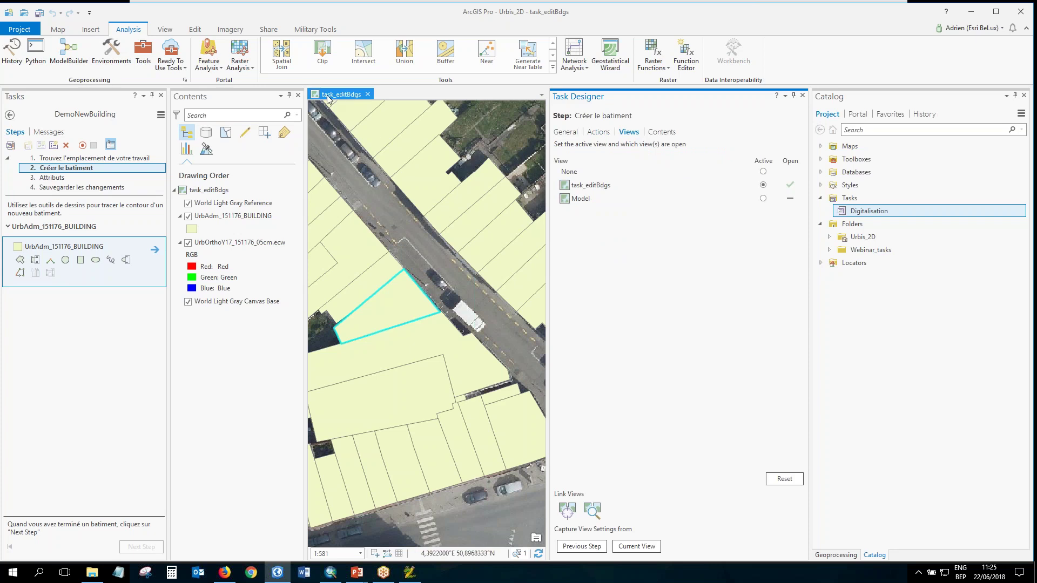
- Examine the layer states set for the "Créer le batiment" step and compare them with those of the "Trouvez l'emplacement de votre travail" step
{"action": "left_click", "coordinate": [664, 133]}
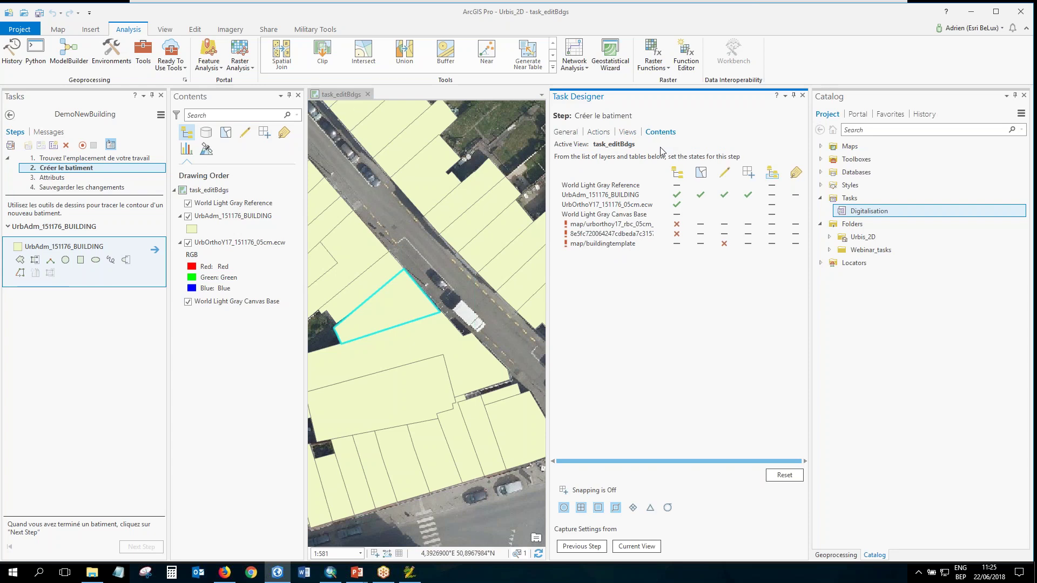
{"action": "left_click", "coordinate": [641, 207]}
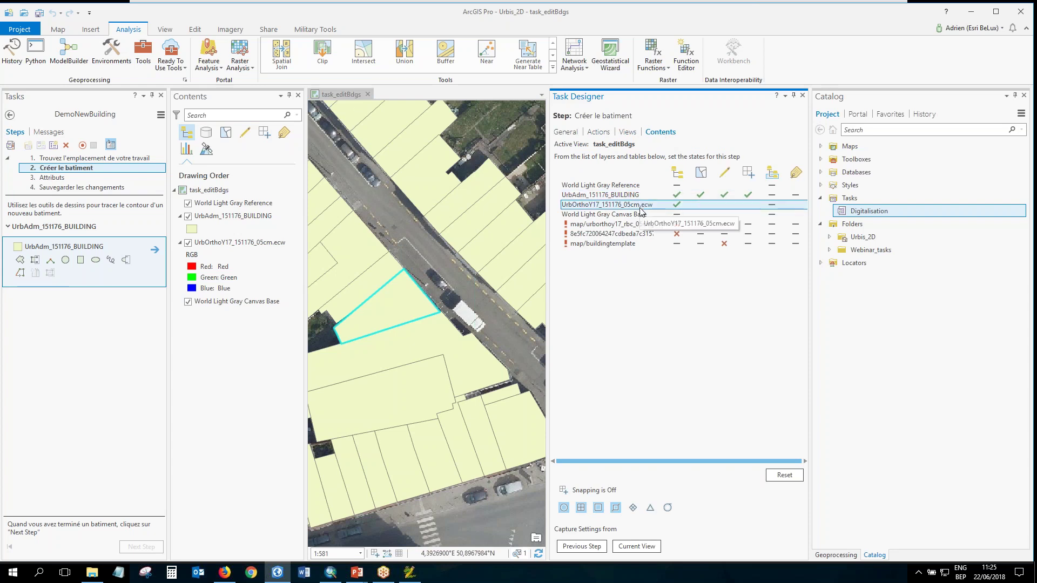
{"action": "left_click", "coordinate": [684, 198]}
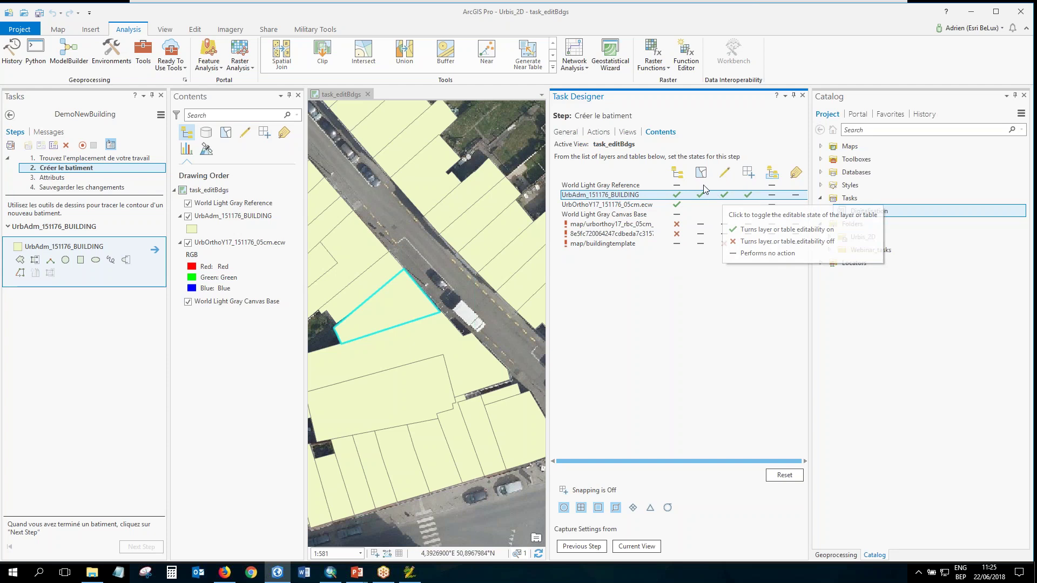
{"action": "left_click", "coordinate": [93, 160]}
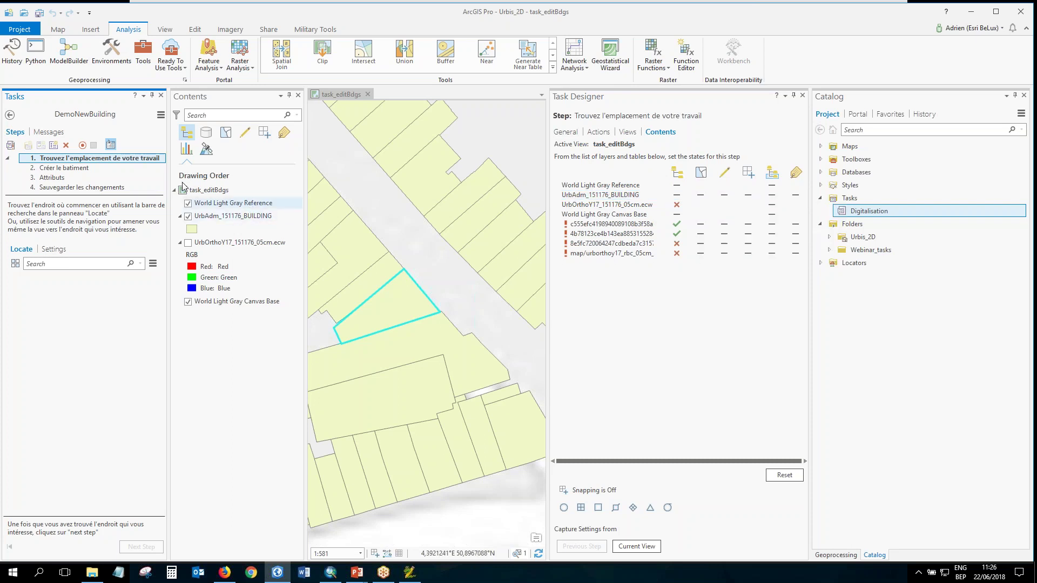
{"action": "left_click", "coordinate": [86, 169]}
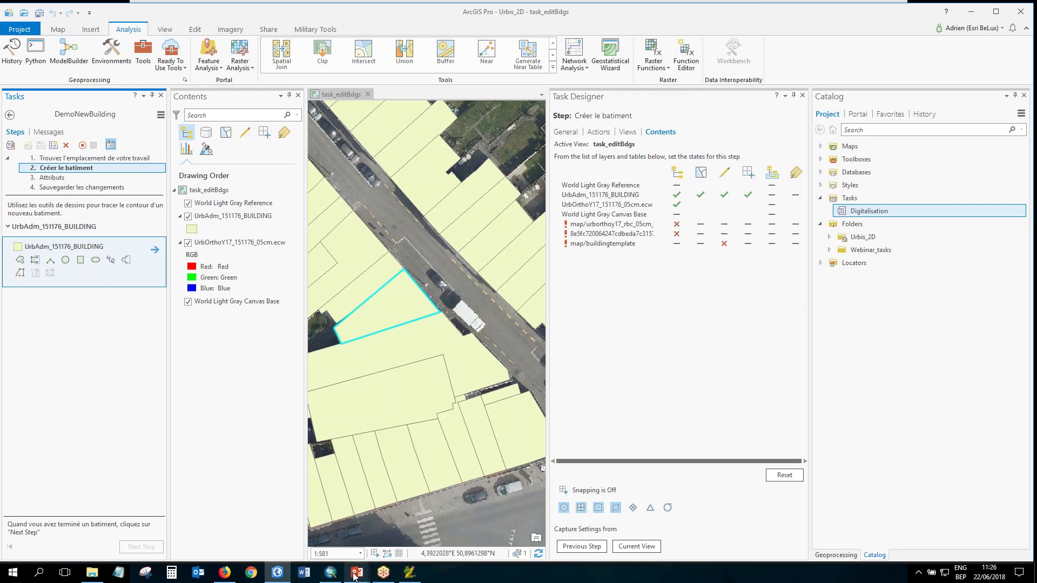
- Switch to the running PowerPoint slide show at the Tasks slide
{"action": "mouse_move", "coordinate": [357, 573]}
{"action": "left_click", "coordinate": [368, 547]}
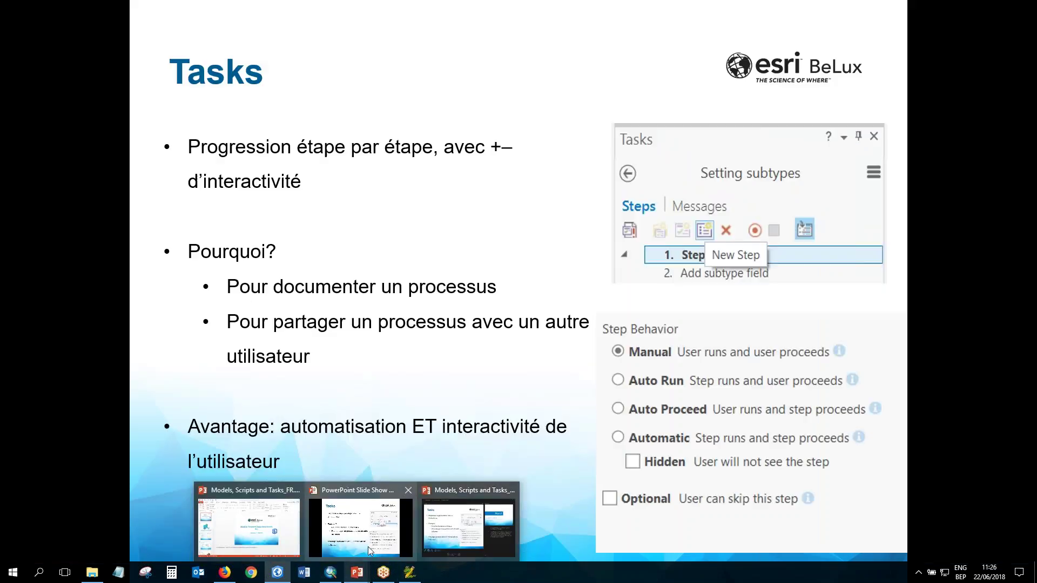